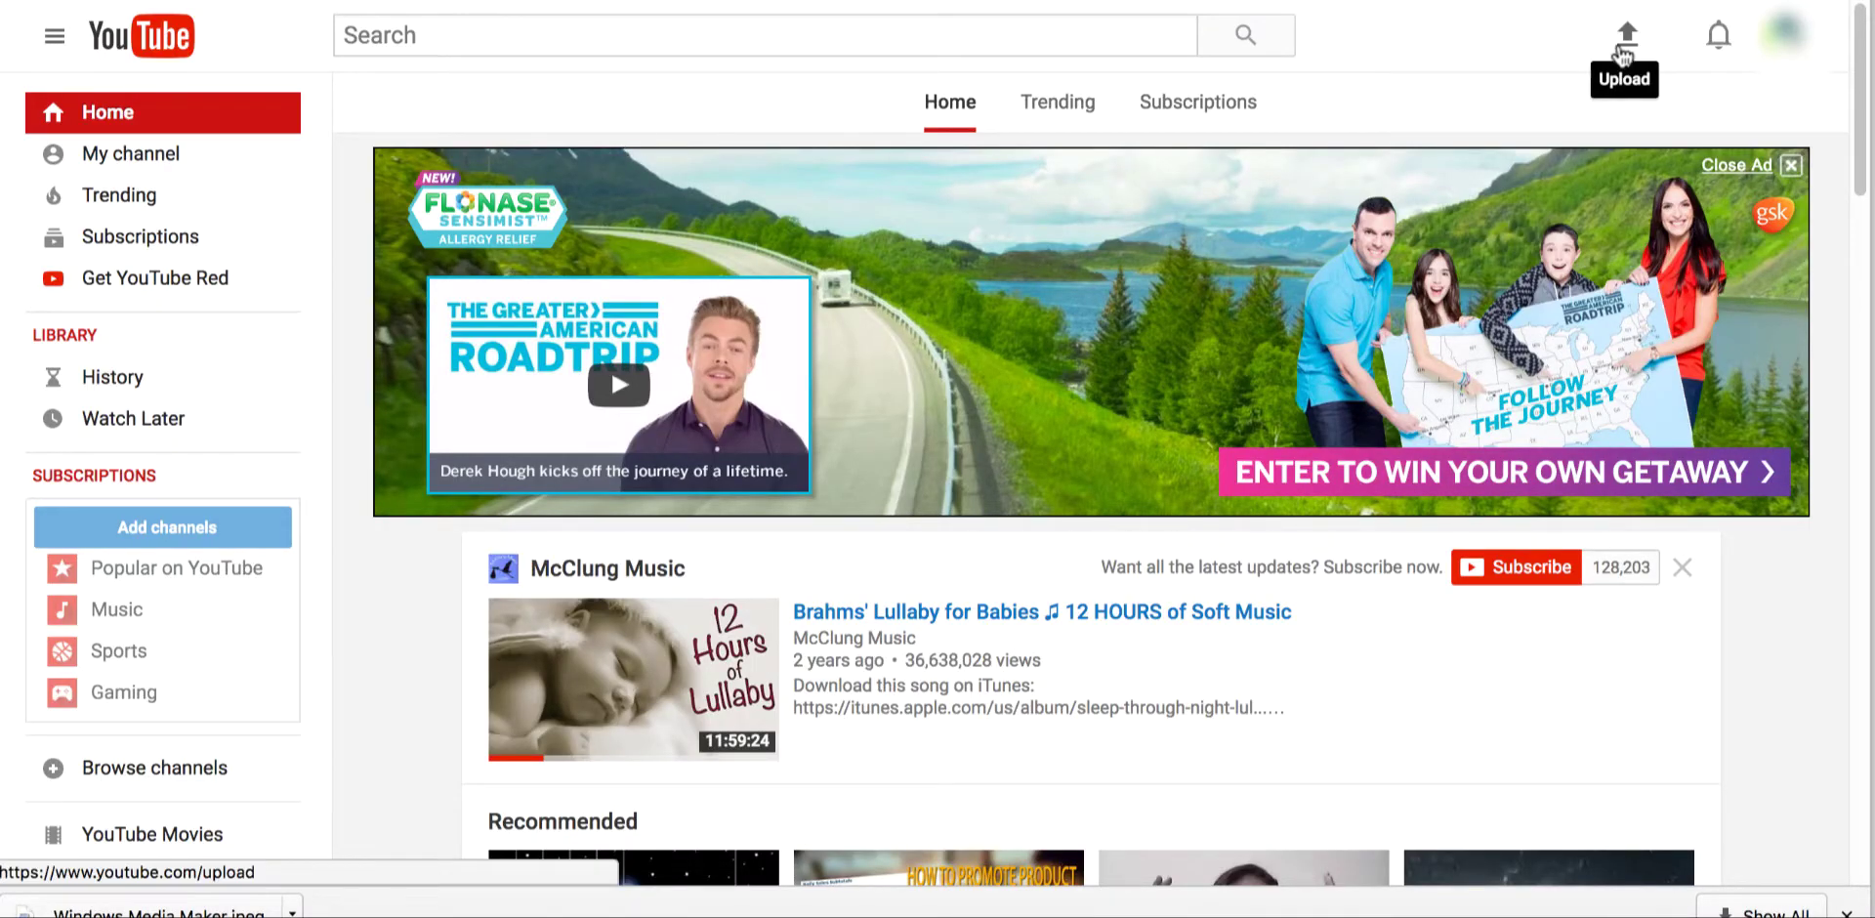
# Step: Start creating a photo slideshow from the upload page and name the new photo upload album Sample Demo
pyautogui.click(1624, 53)
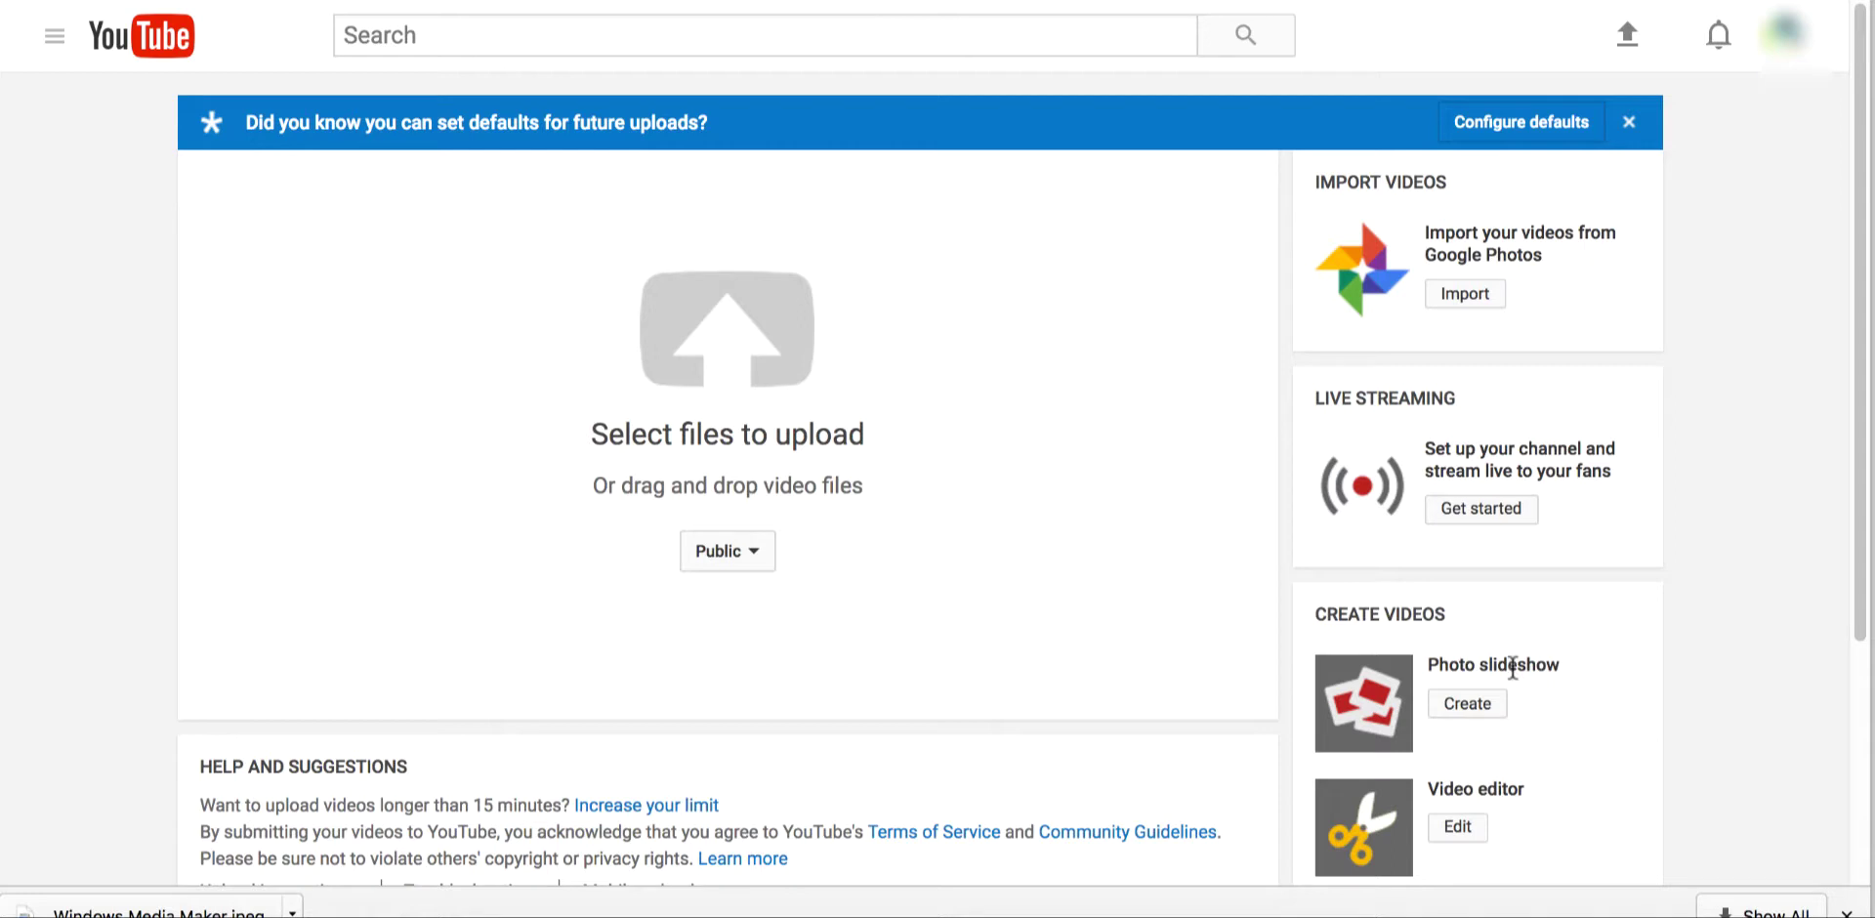
pyautogui.click(1467, 707)
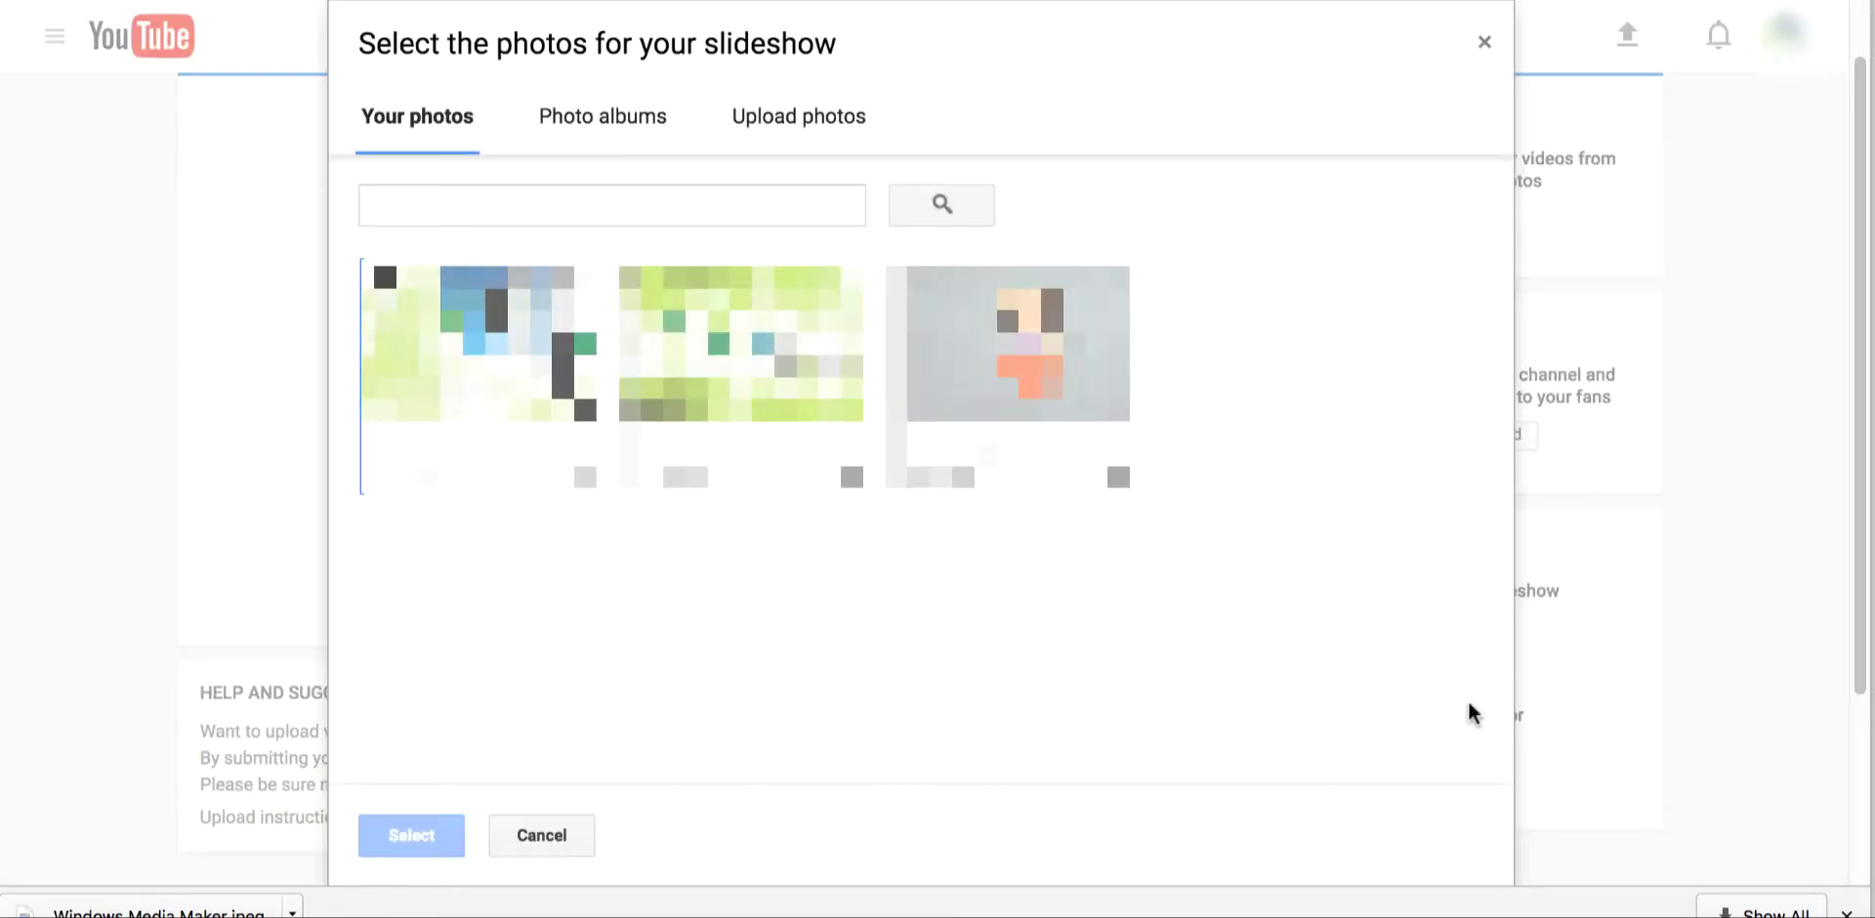
pyautogui.click(1846, 911)
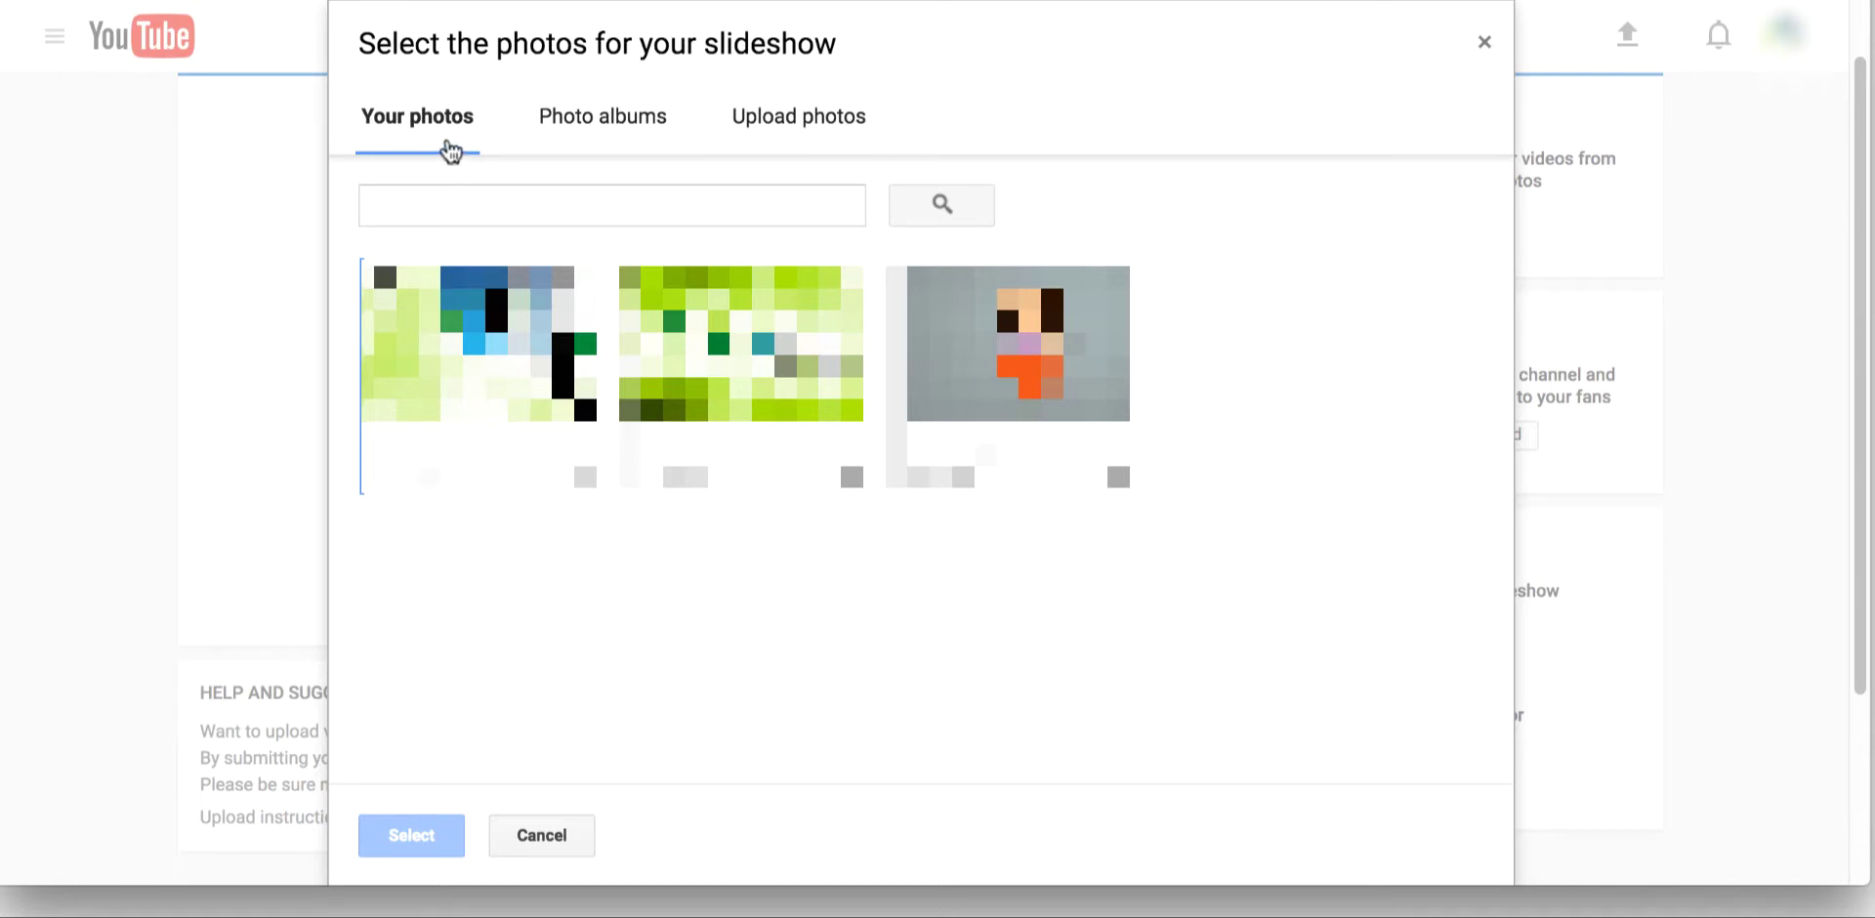
pyautogui.click(785, 134)
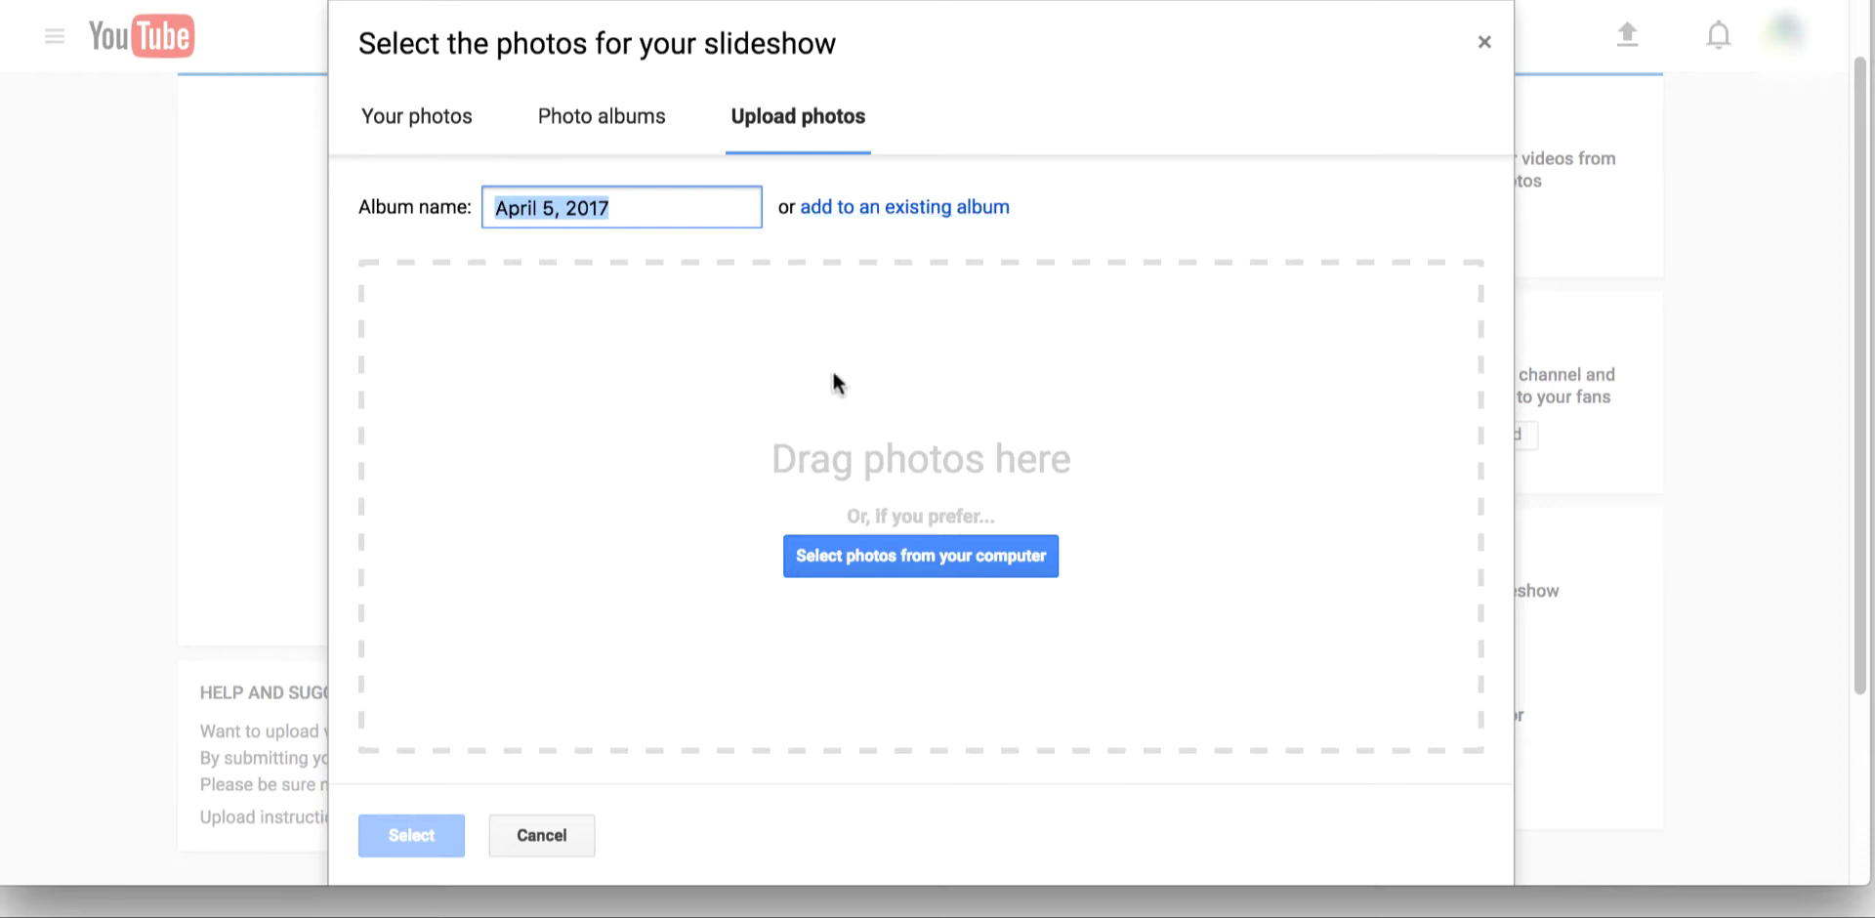
pyautogui.write('Slide 1')
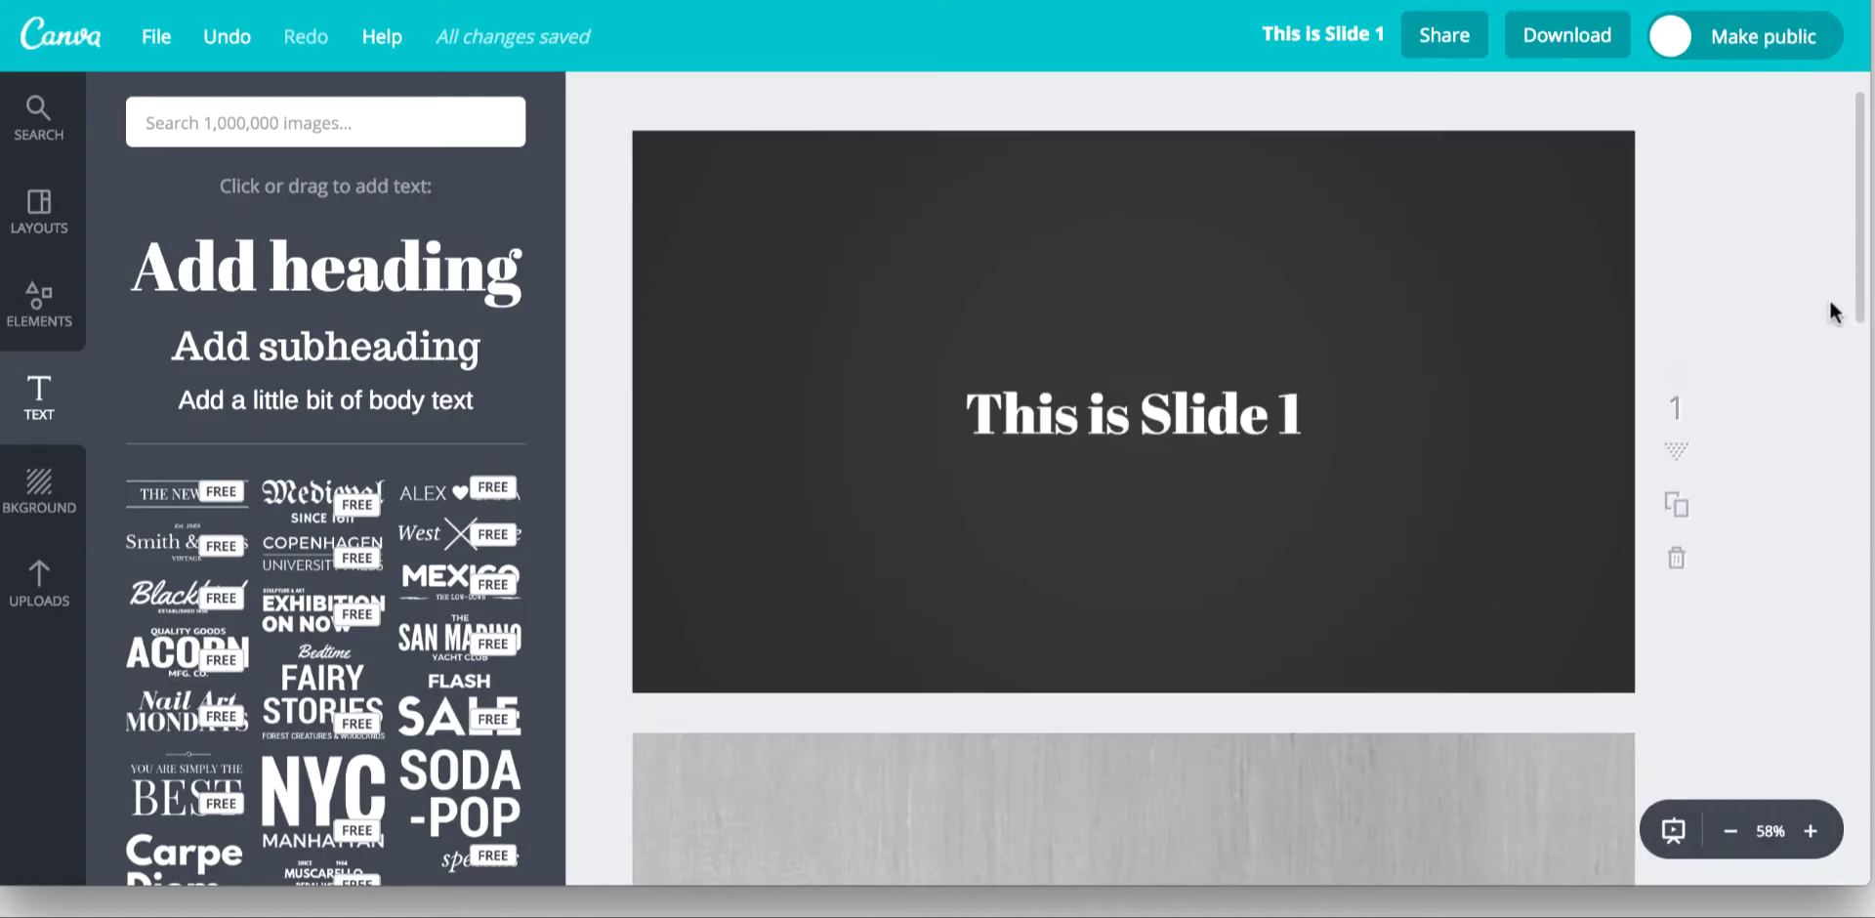
# Step: Switch to Canva, download all pages of the slide design as PNG, and open the extracted This is Slide 1 folder
pyautogui.moveTo(1860, 318); pyautogui.dragTo(1873, 913)
pyautogui.moveTo(1869, 727); pyautogui.dragTo(1826, 146)
pyautogui.click(1582, 35)
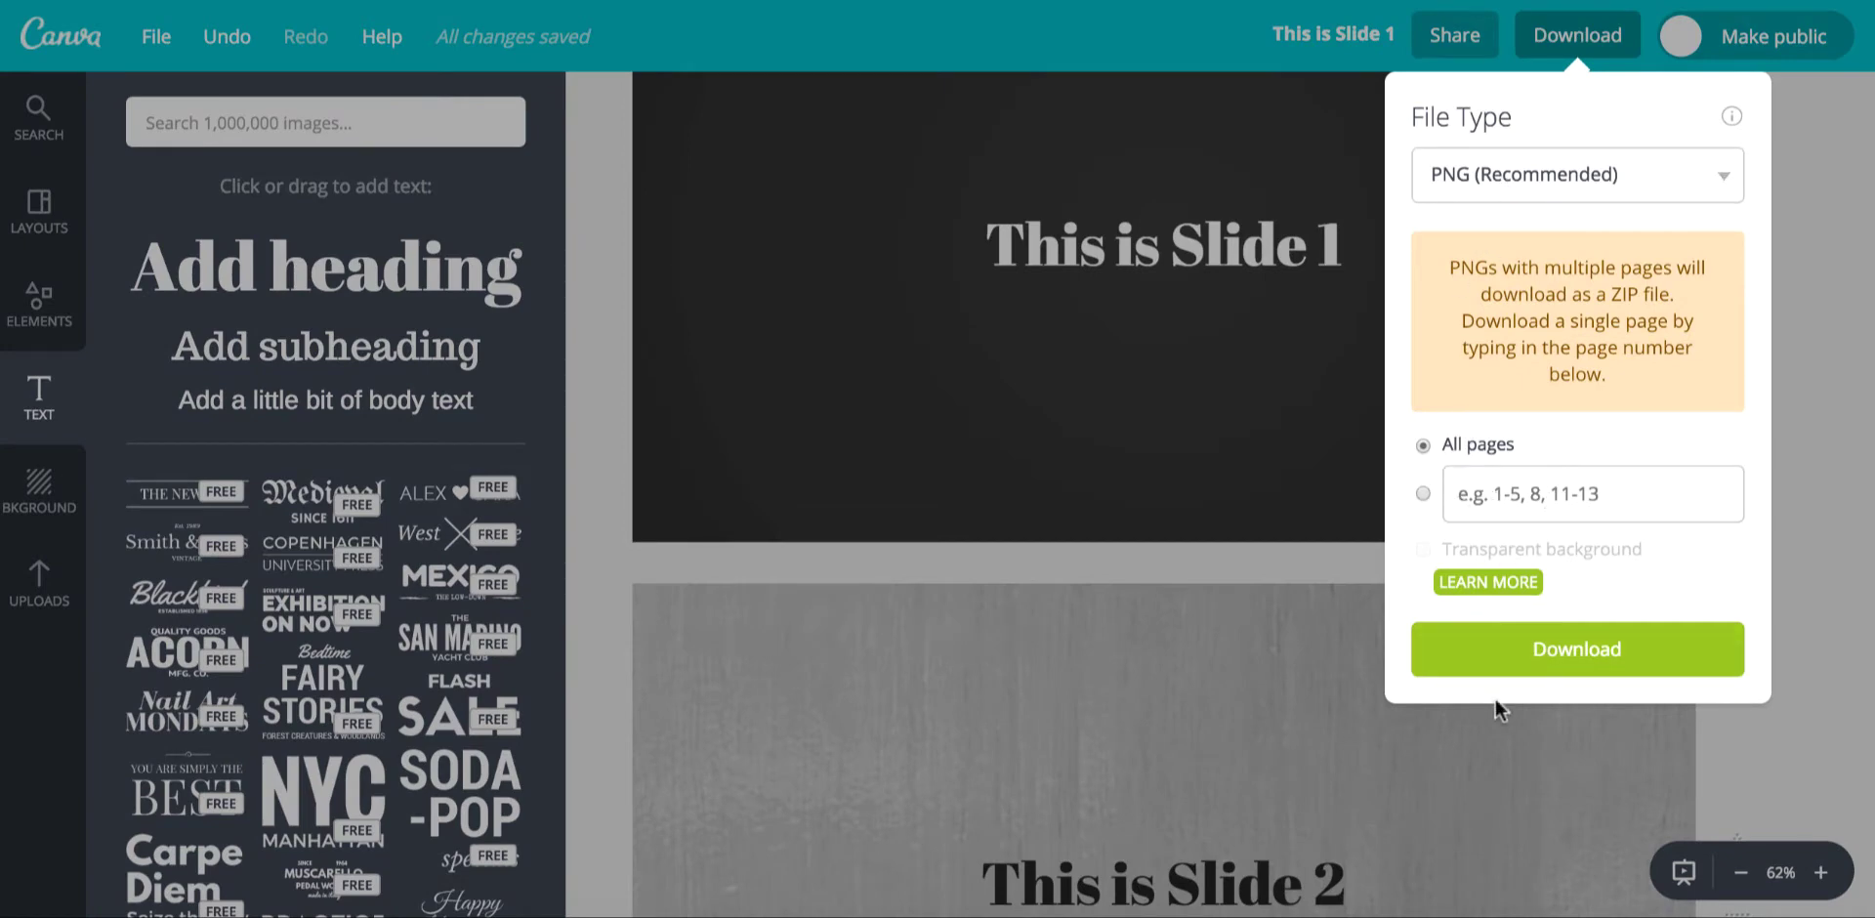
pyautogui.click(1579, 649)
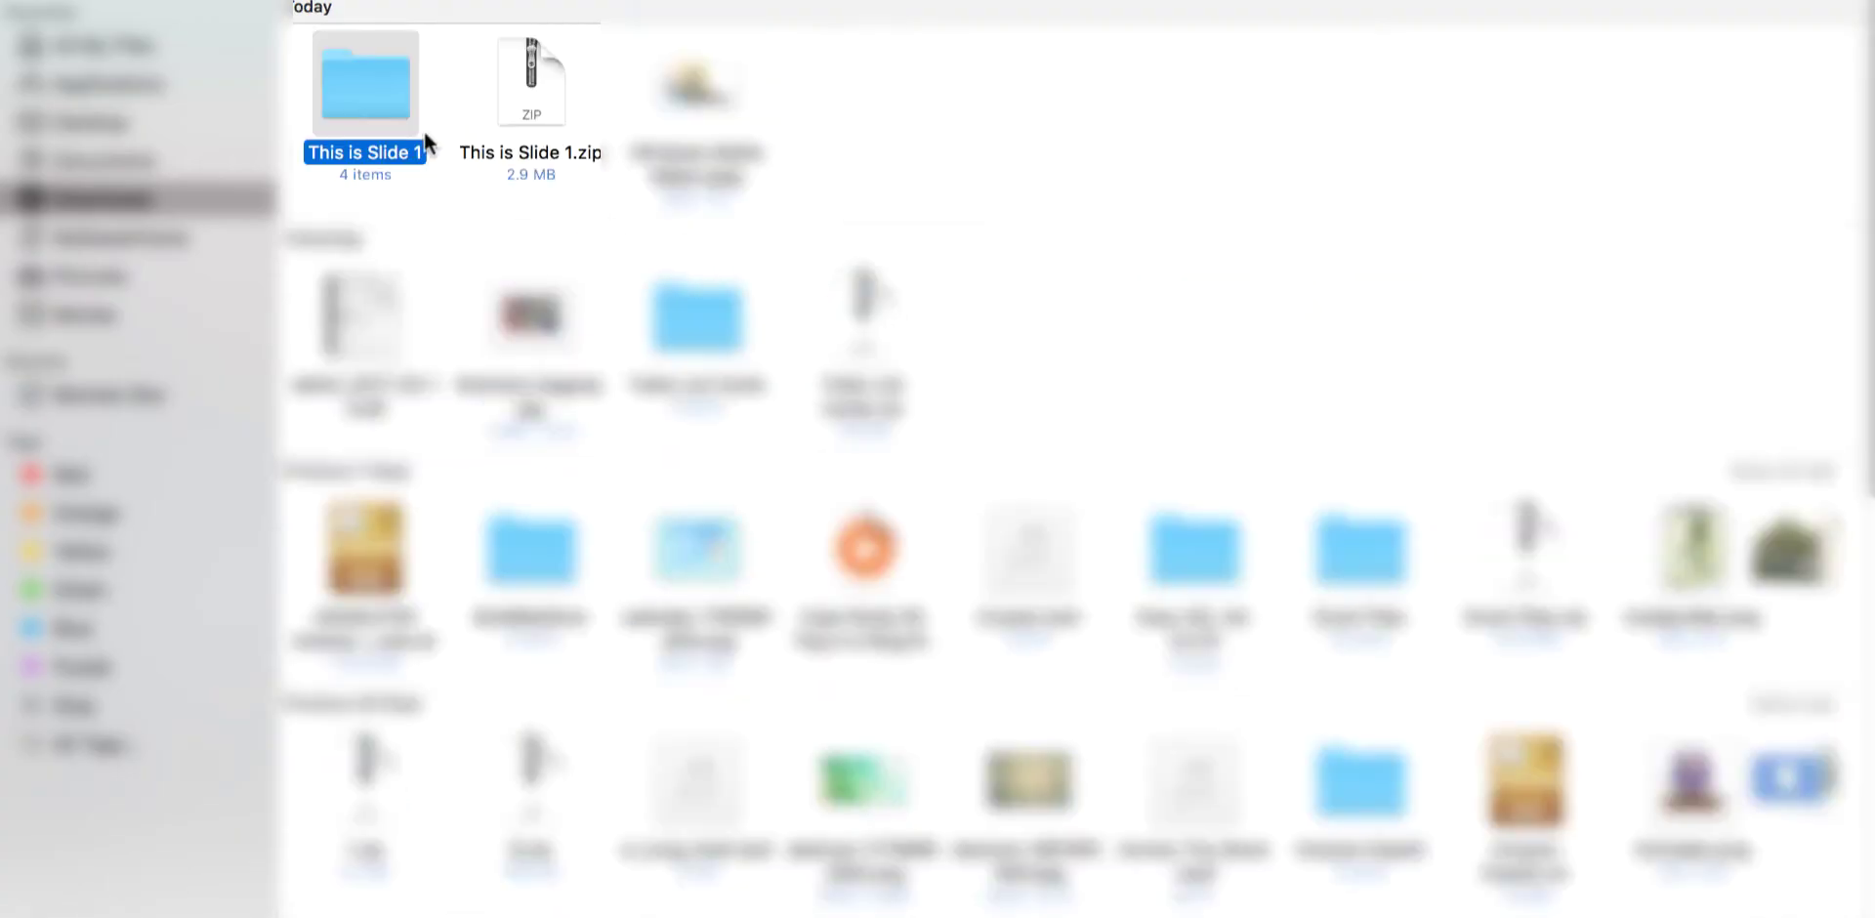
pyautogui.doubleClick(366, 72)
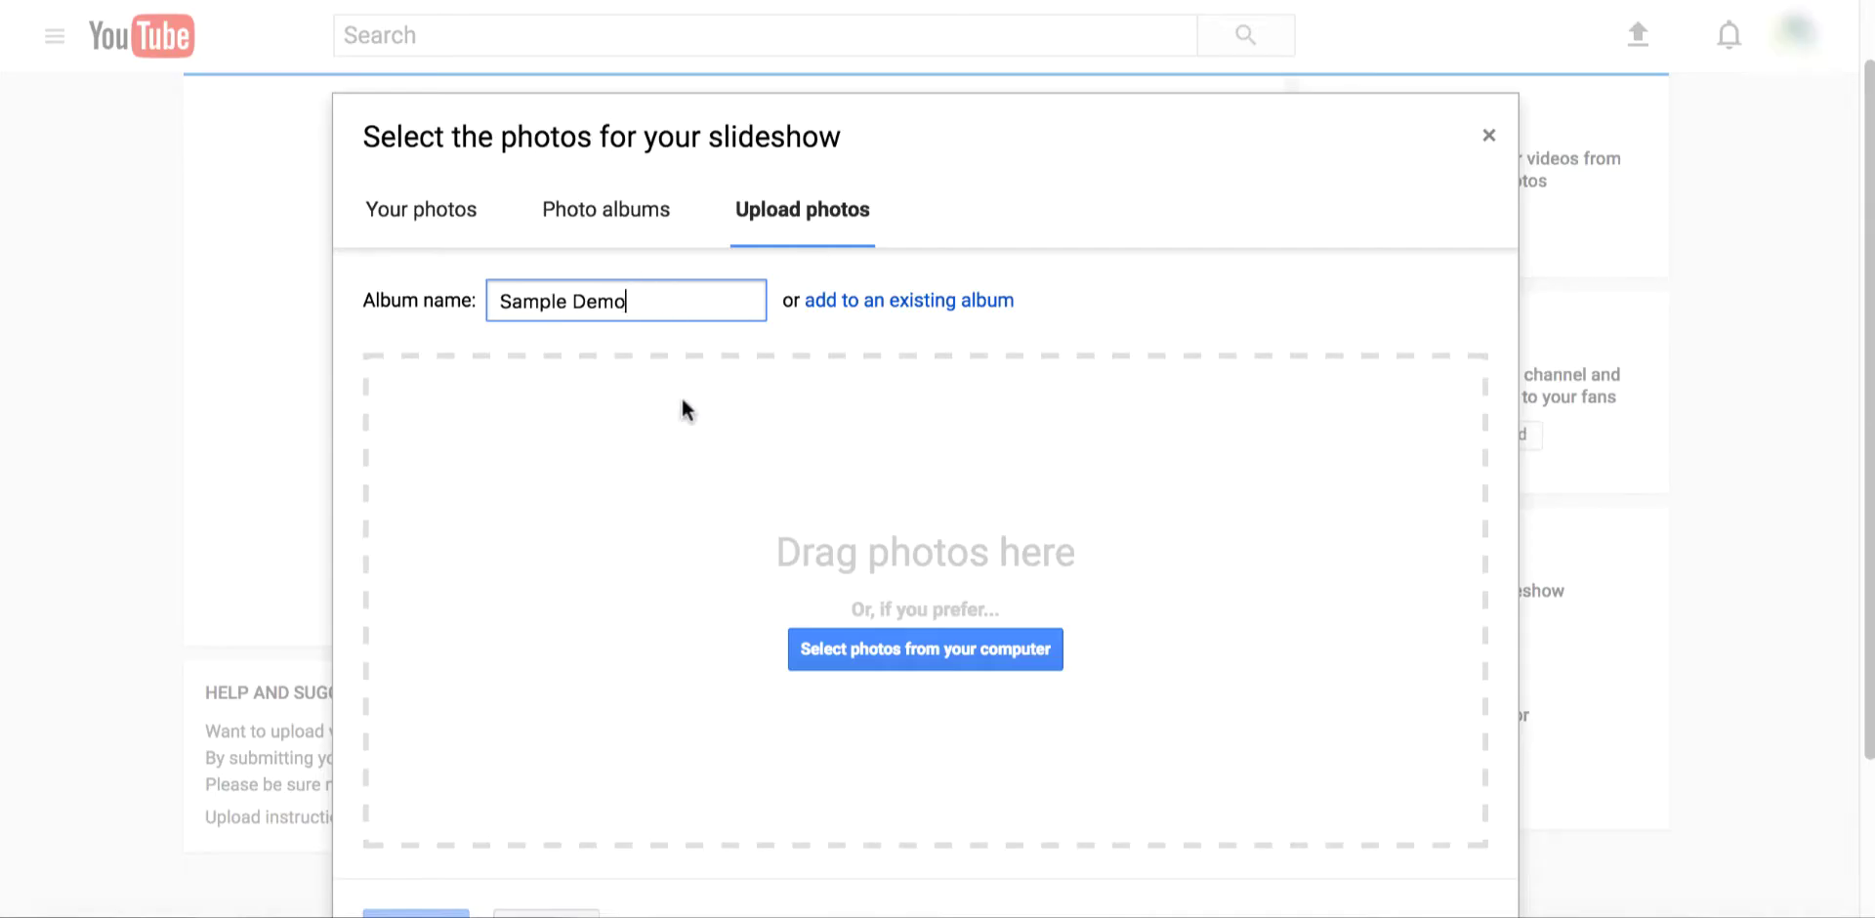
# Step: Switch to YouTube, upload all images from the This is Slide 1 folder in Downloads, and continue to the slideshow settings
pyautogui.click(910, 666)
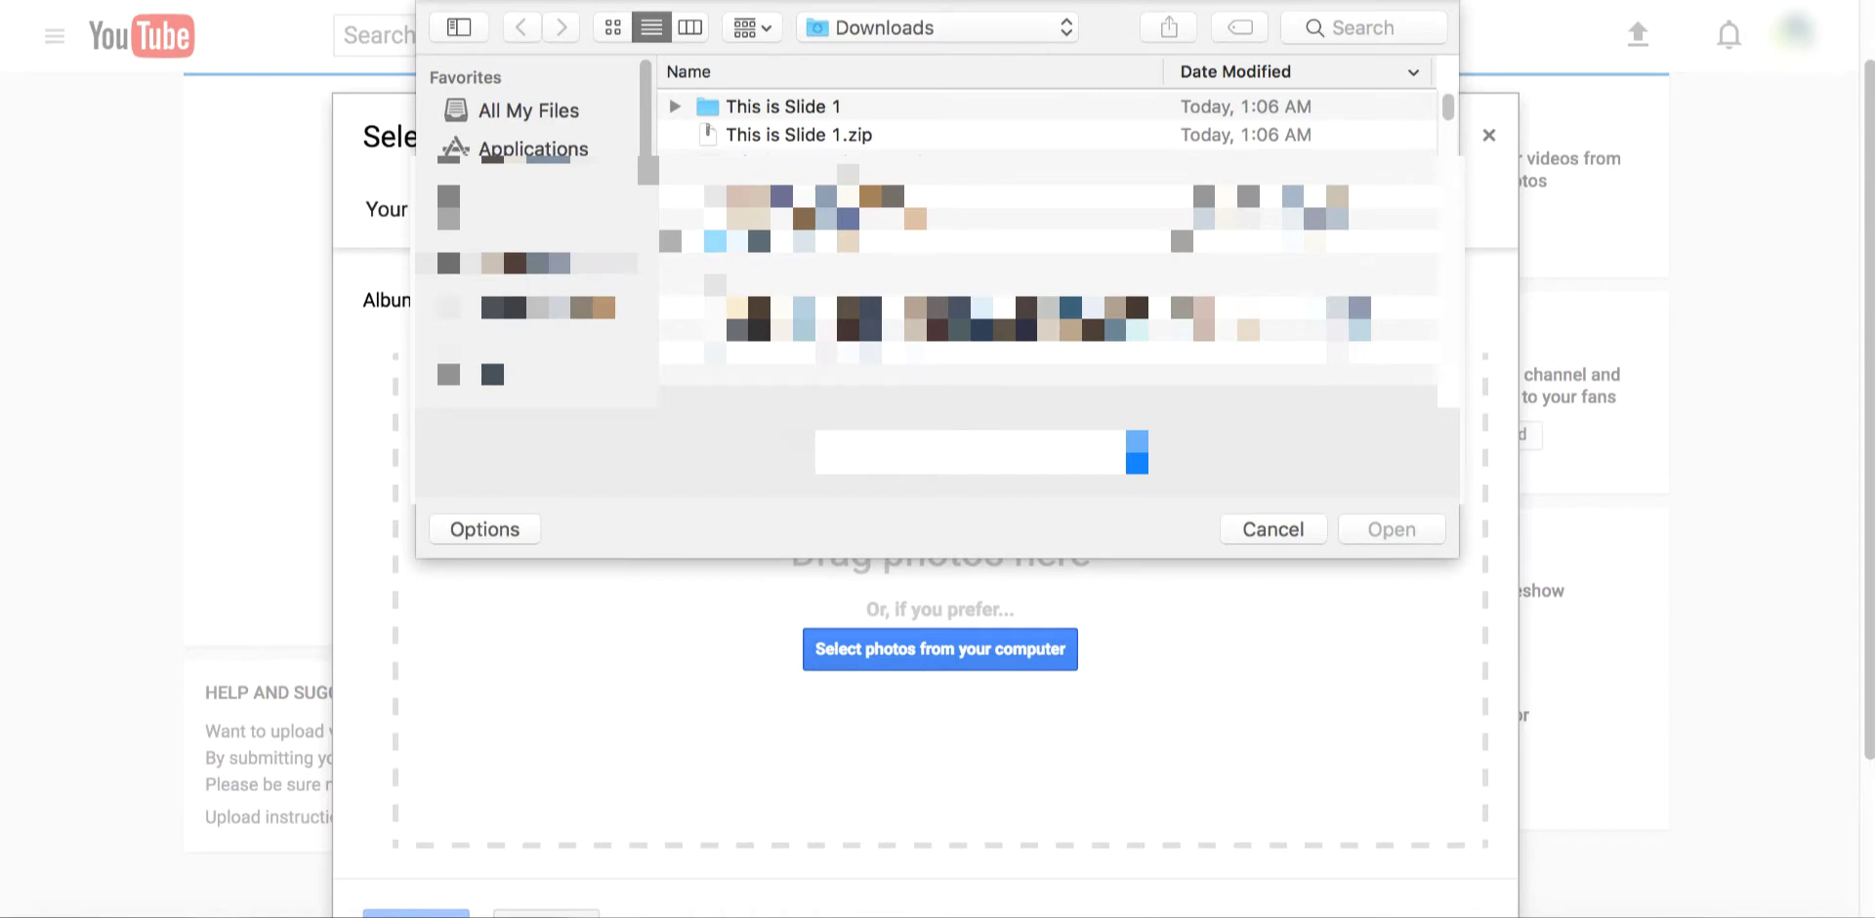
pyautogui.doubleClick(767, 107)
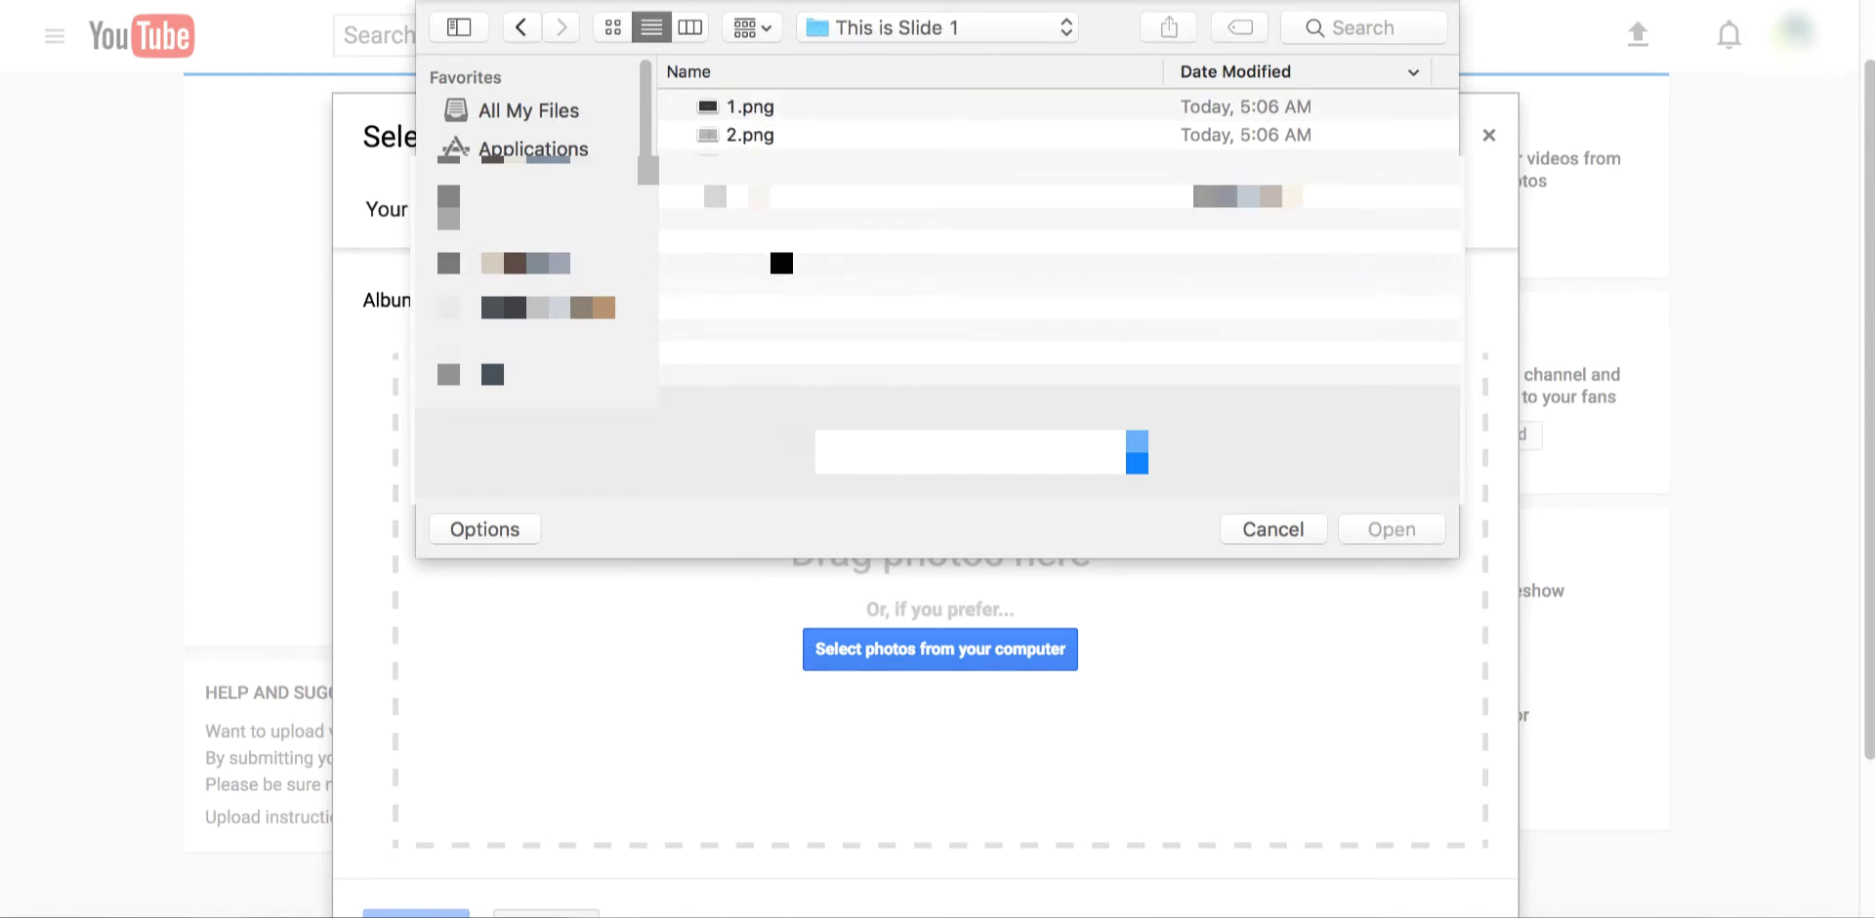
pyautogui.press('super+a')
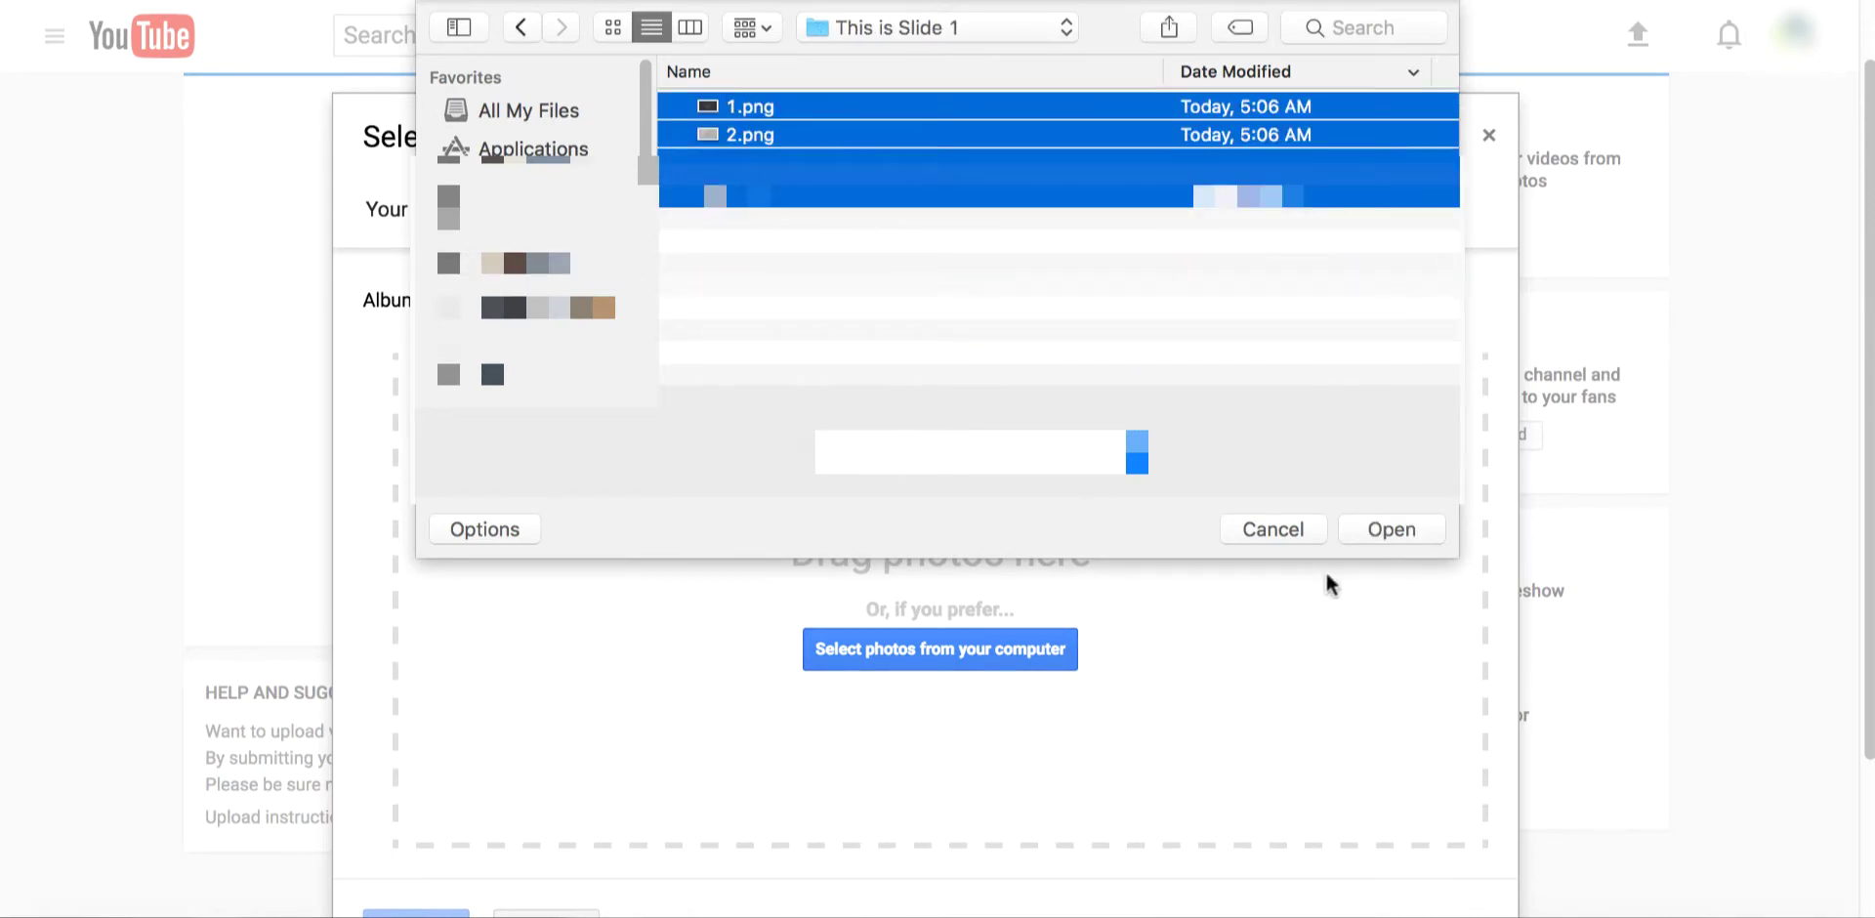
pyautogui.click(1384, 533)
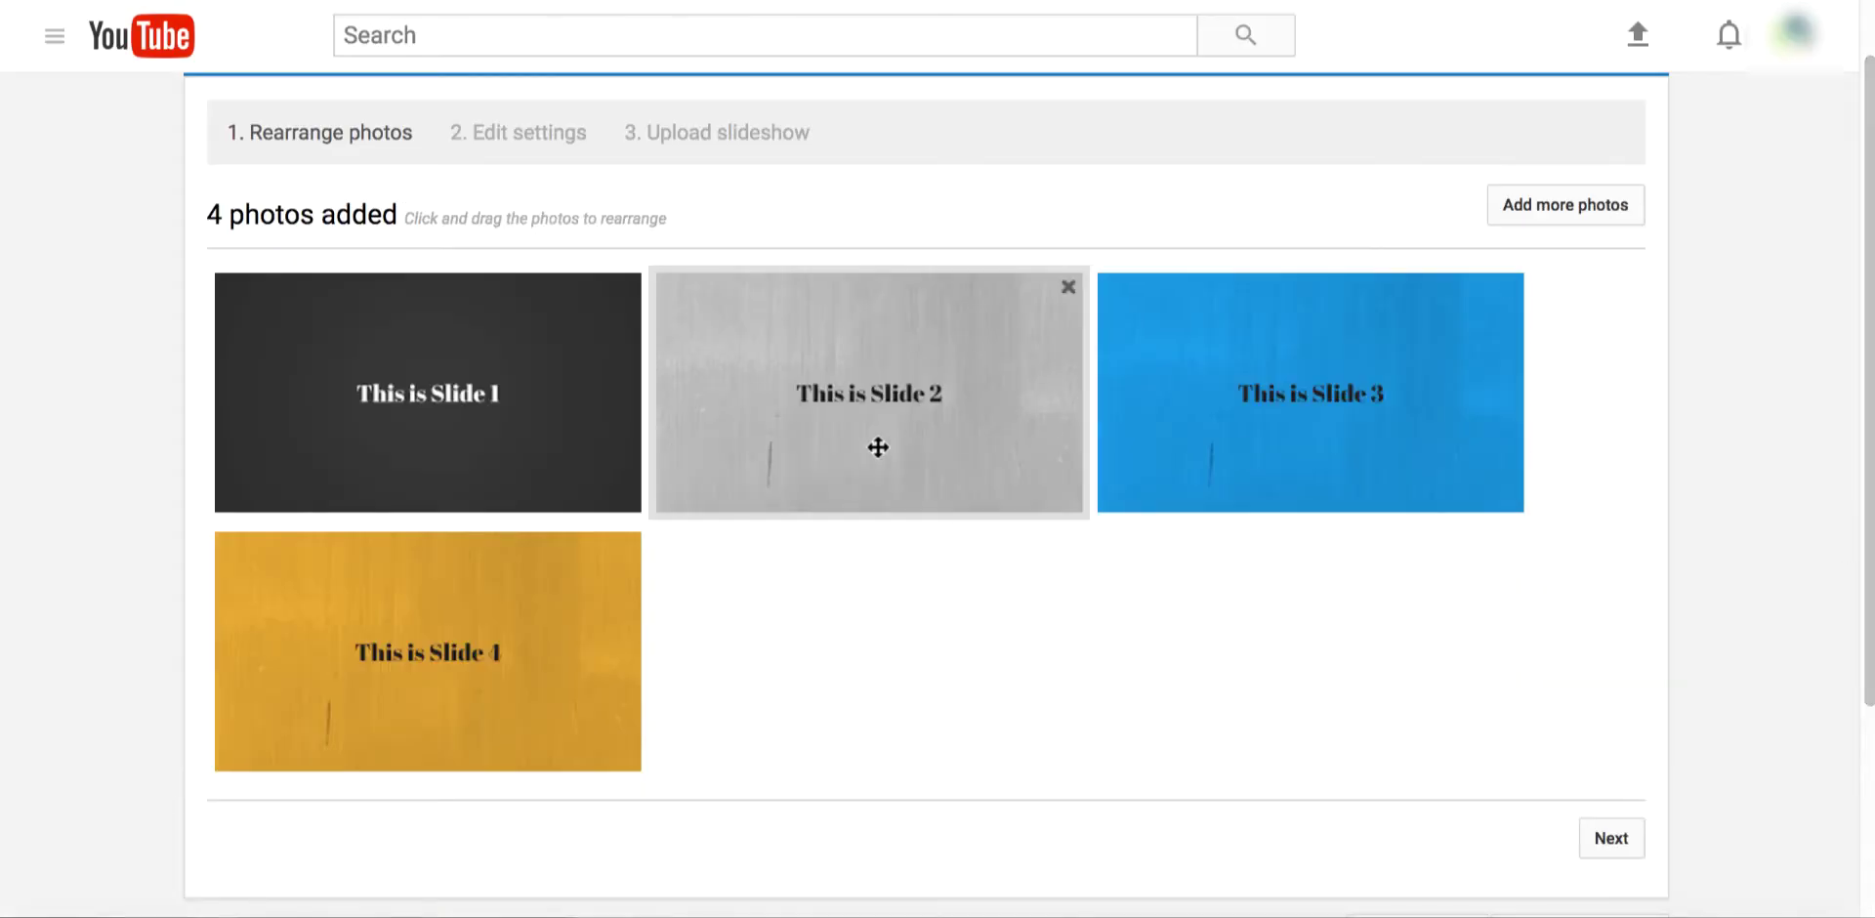
pyautogui.click(1618, 846)
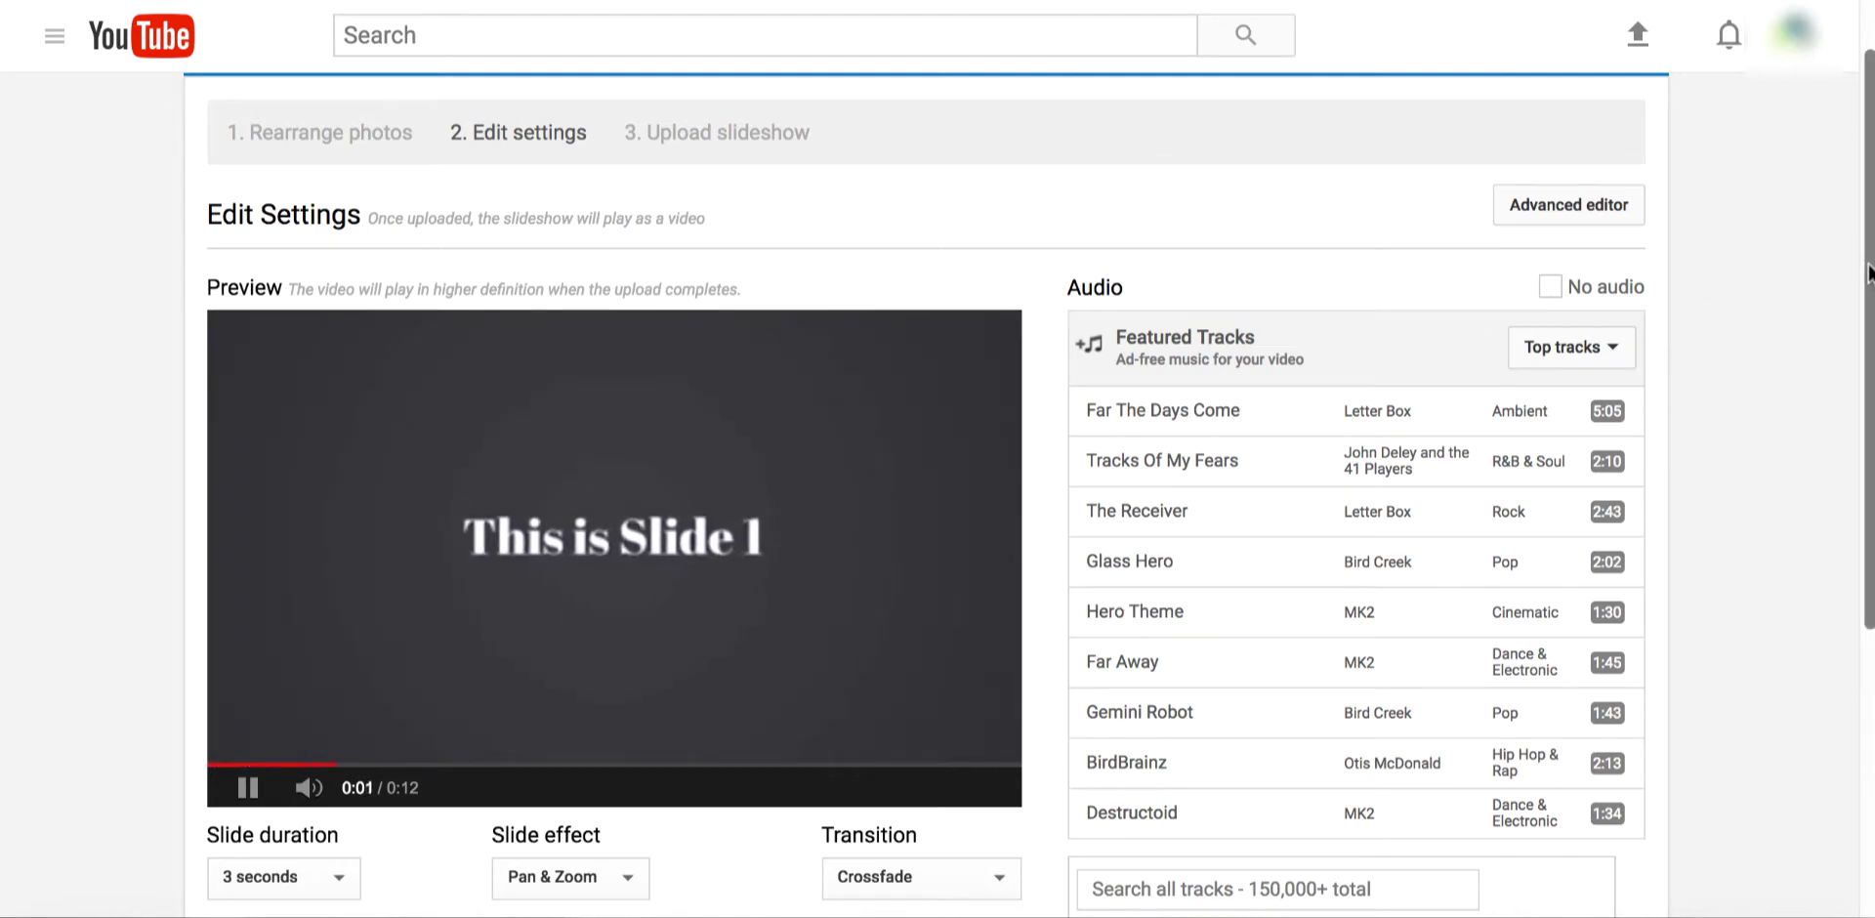
# Step: Set the slideshow's slide duration to 6 seconds
pyautogui.scroll(-1, 1870, 322)
pyautogui.scroll(-1, 1865, 327)
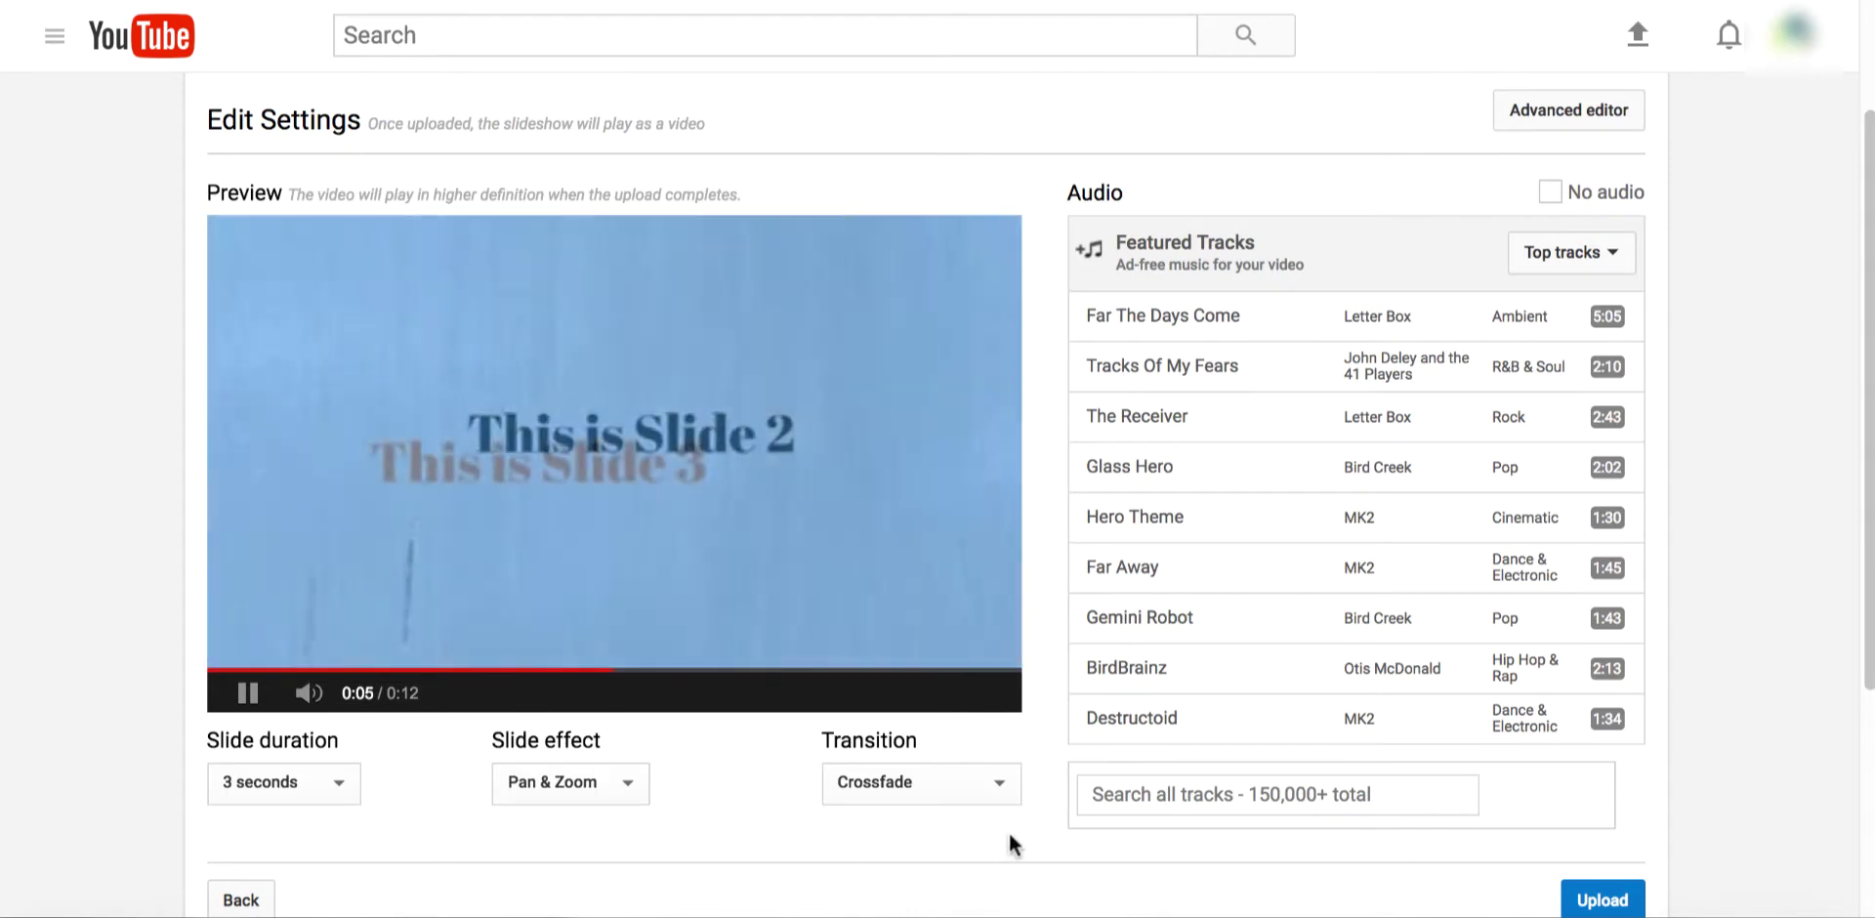
pyautogui.scroll(-3, 1010, 842)
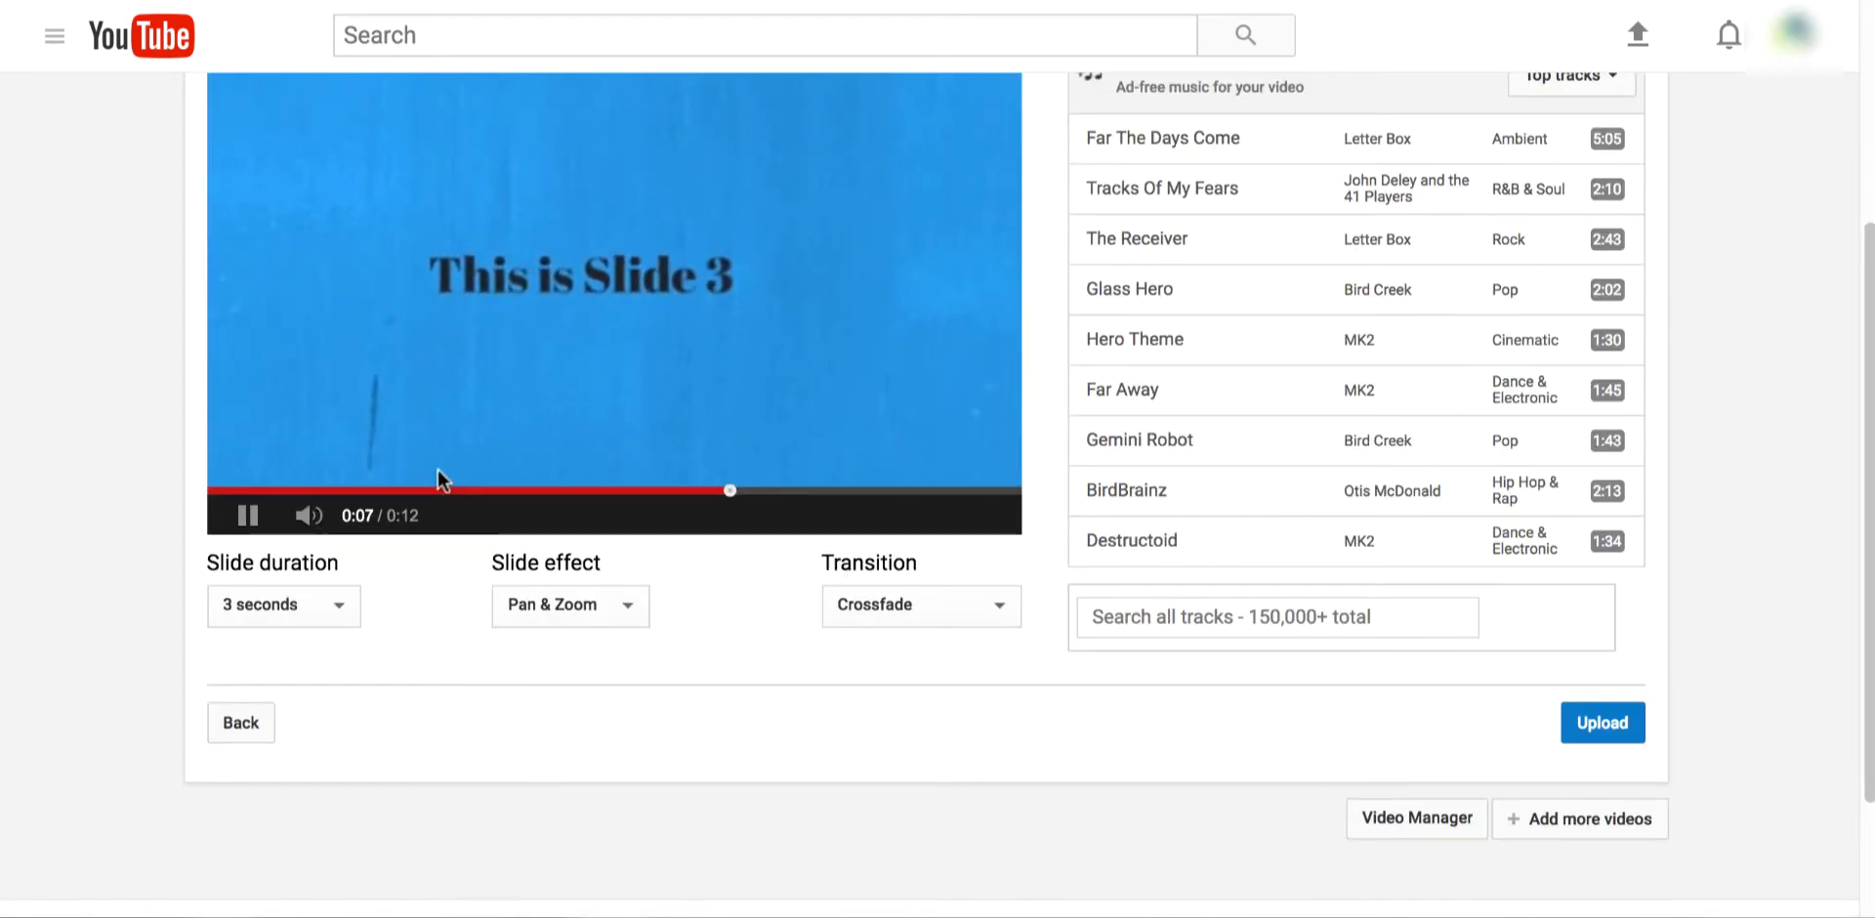
pyautogui.click(325, 607)
pyautogui.click(266, 683)
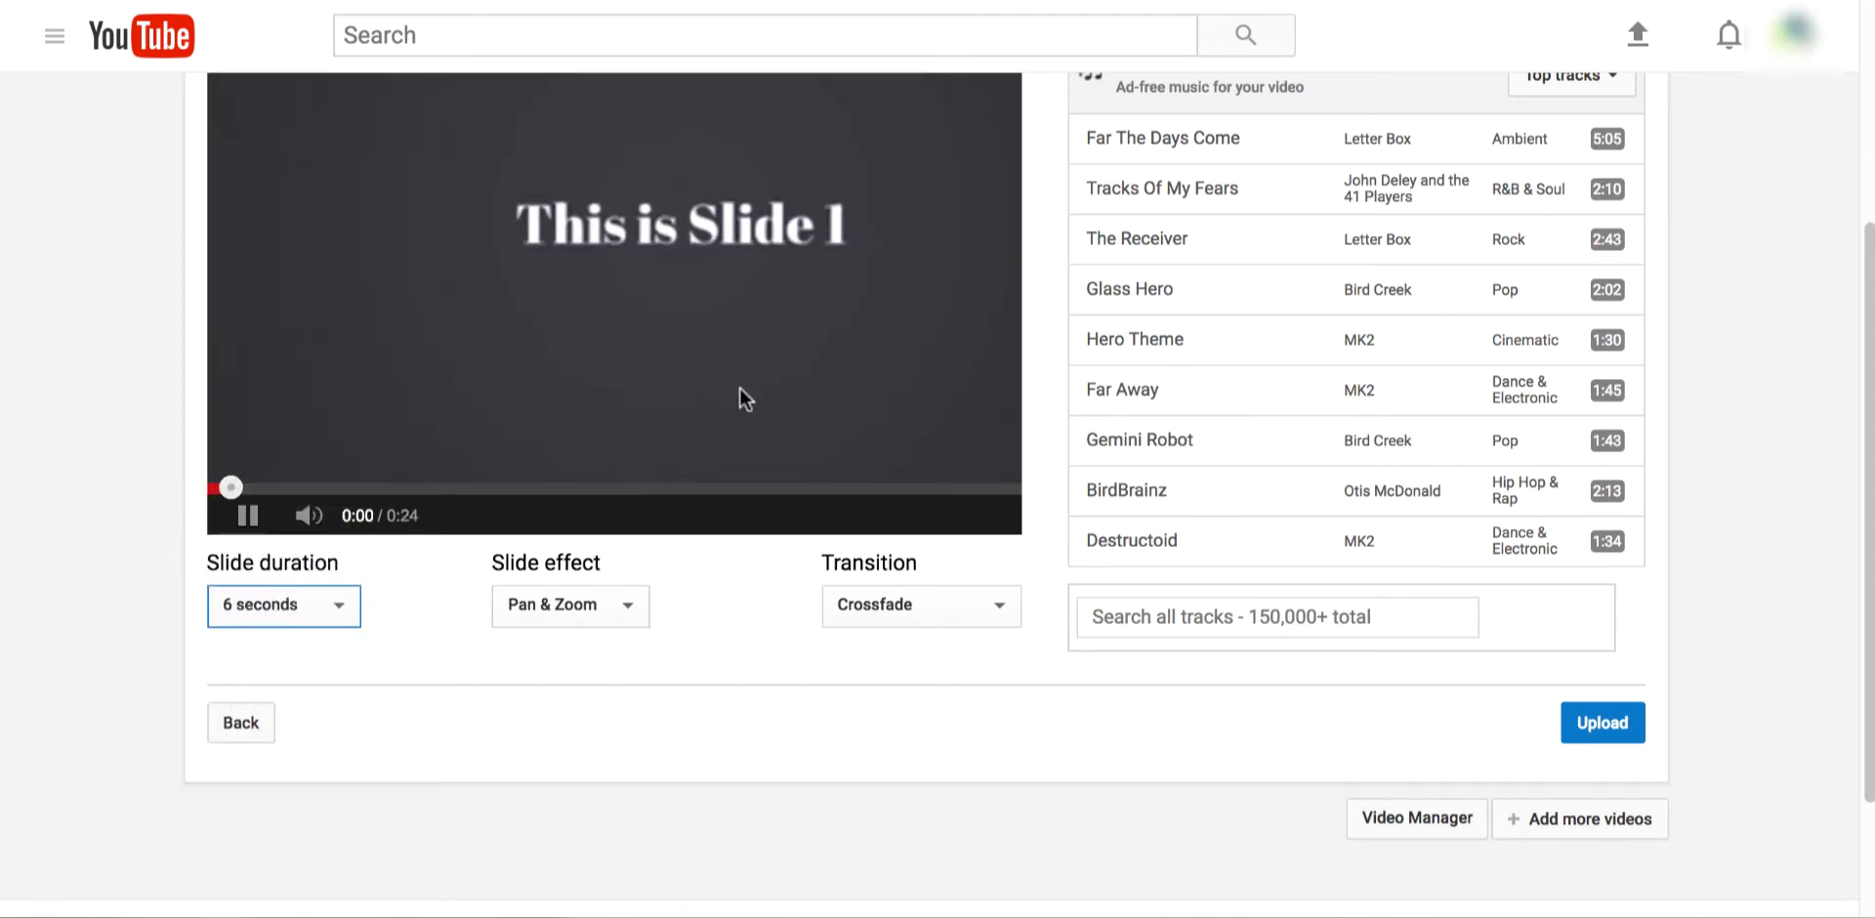
pyautogui.click(850, 710)
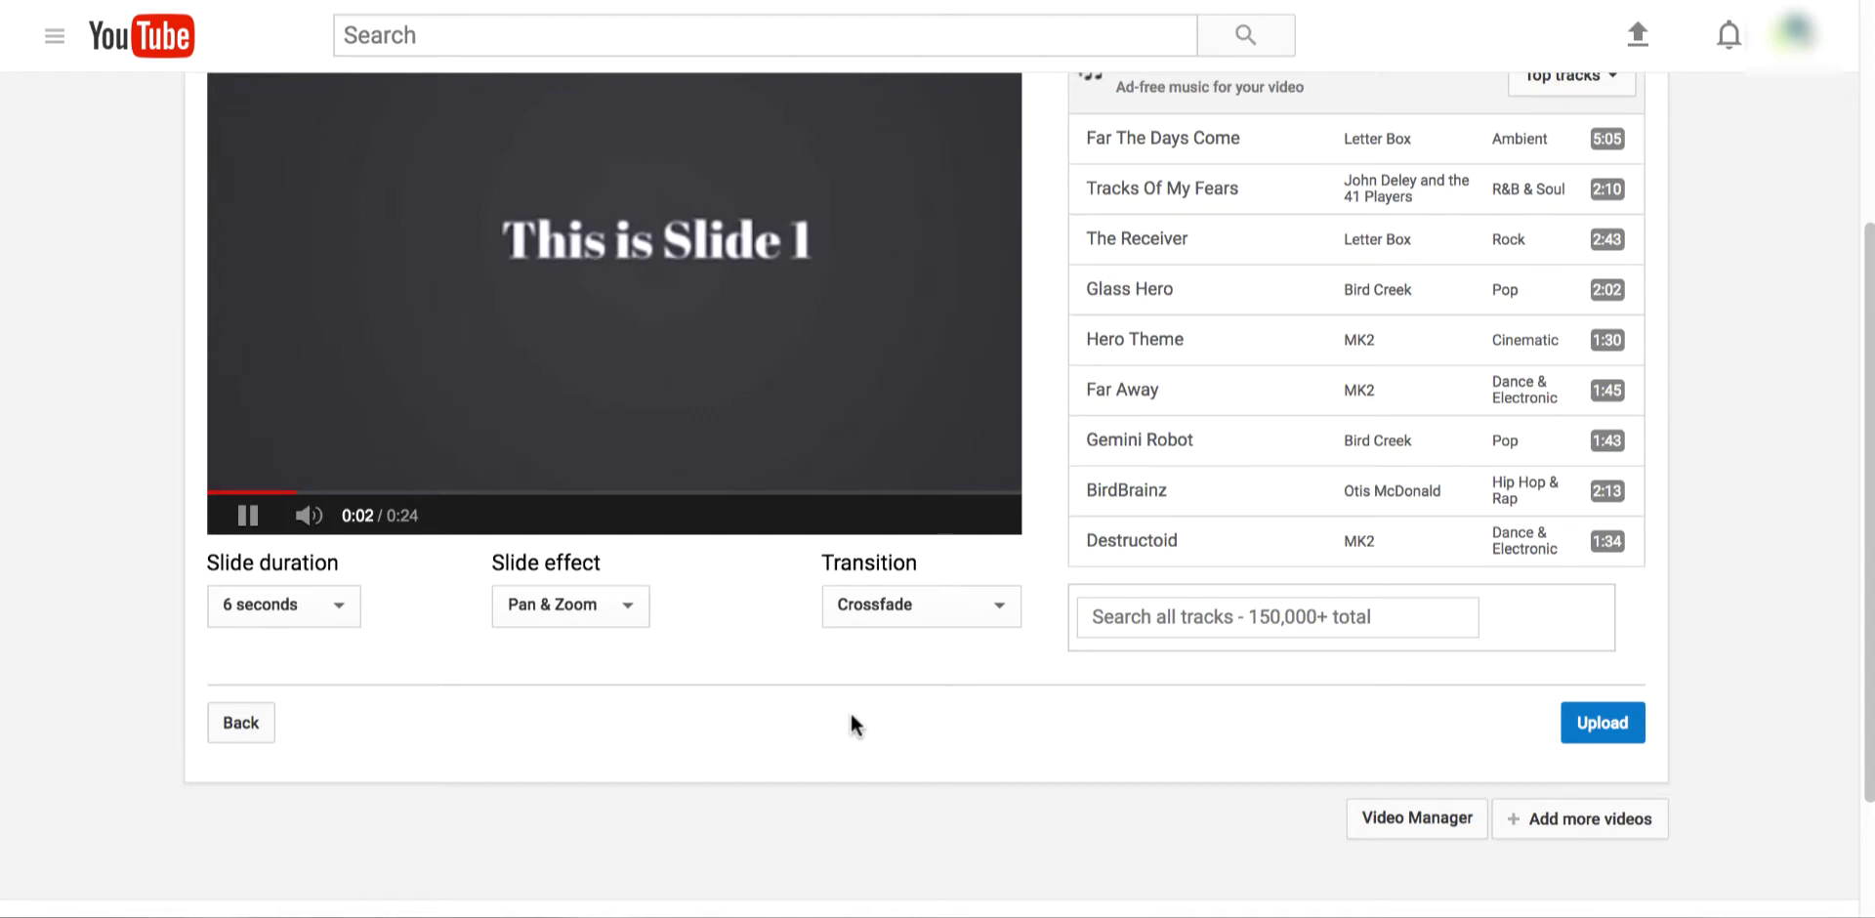
# Step: Choose Far The Days Come as the slideshow's audio track and mute the preview
pyautogui.scroll(2, 1854, 498)
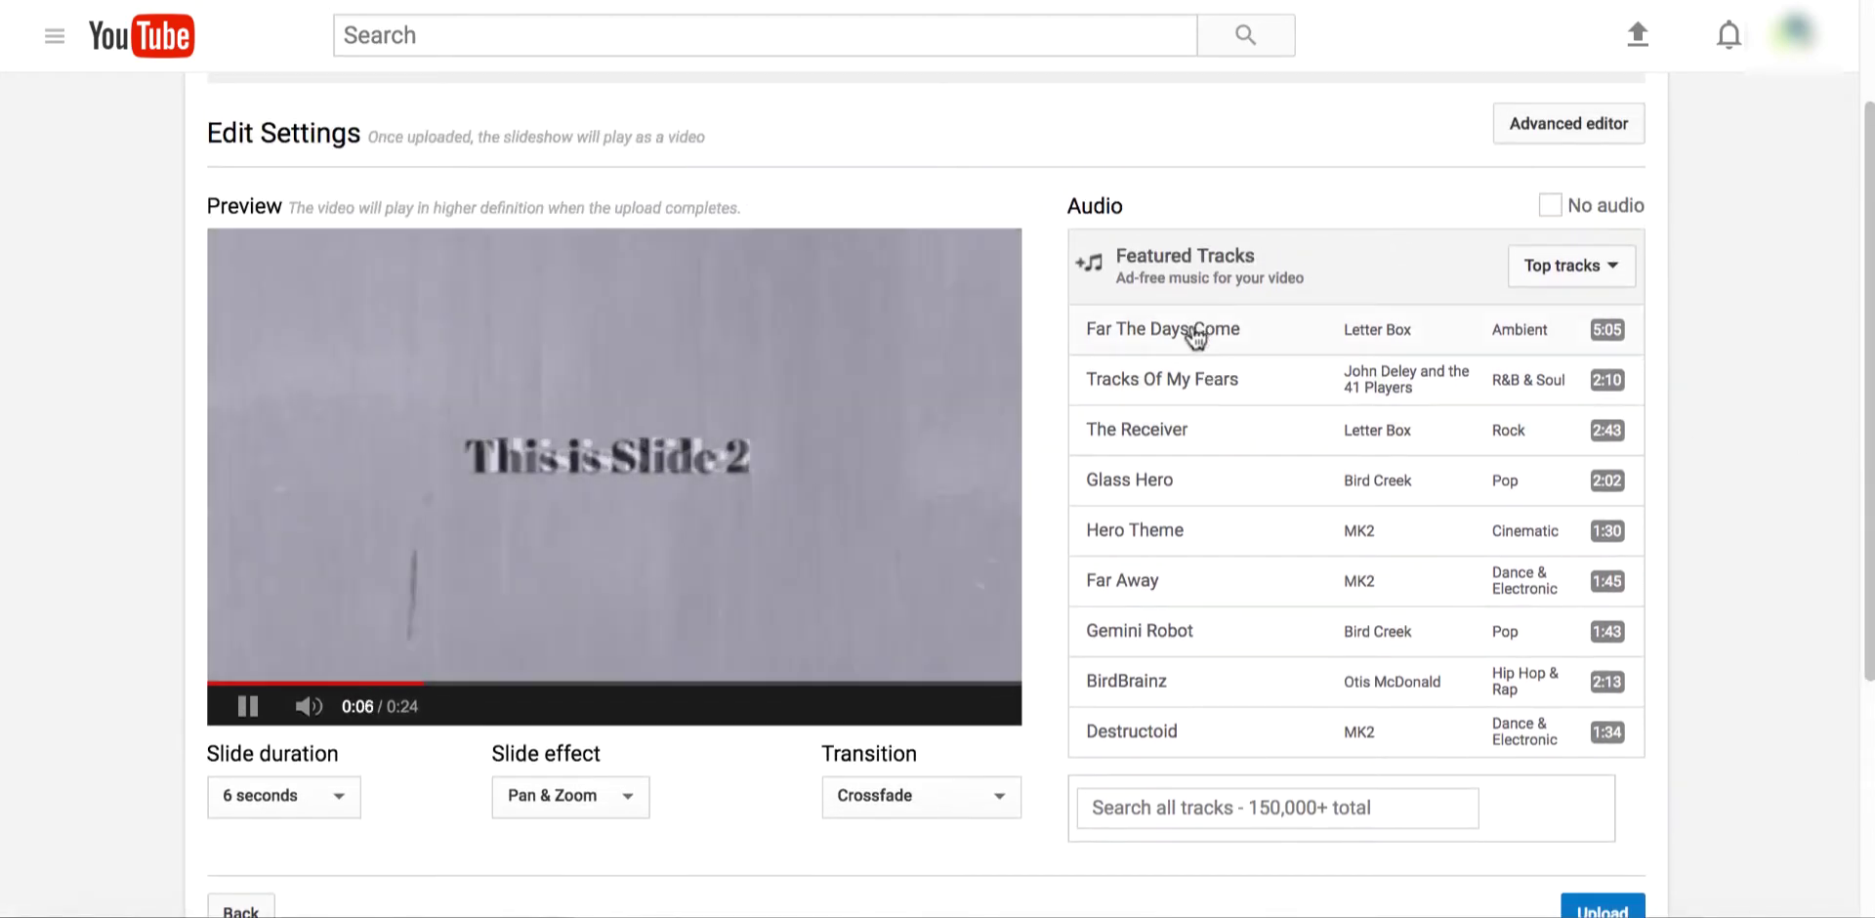
pyautogui.click(1193, 332)
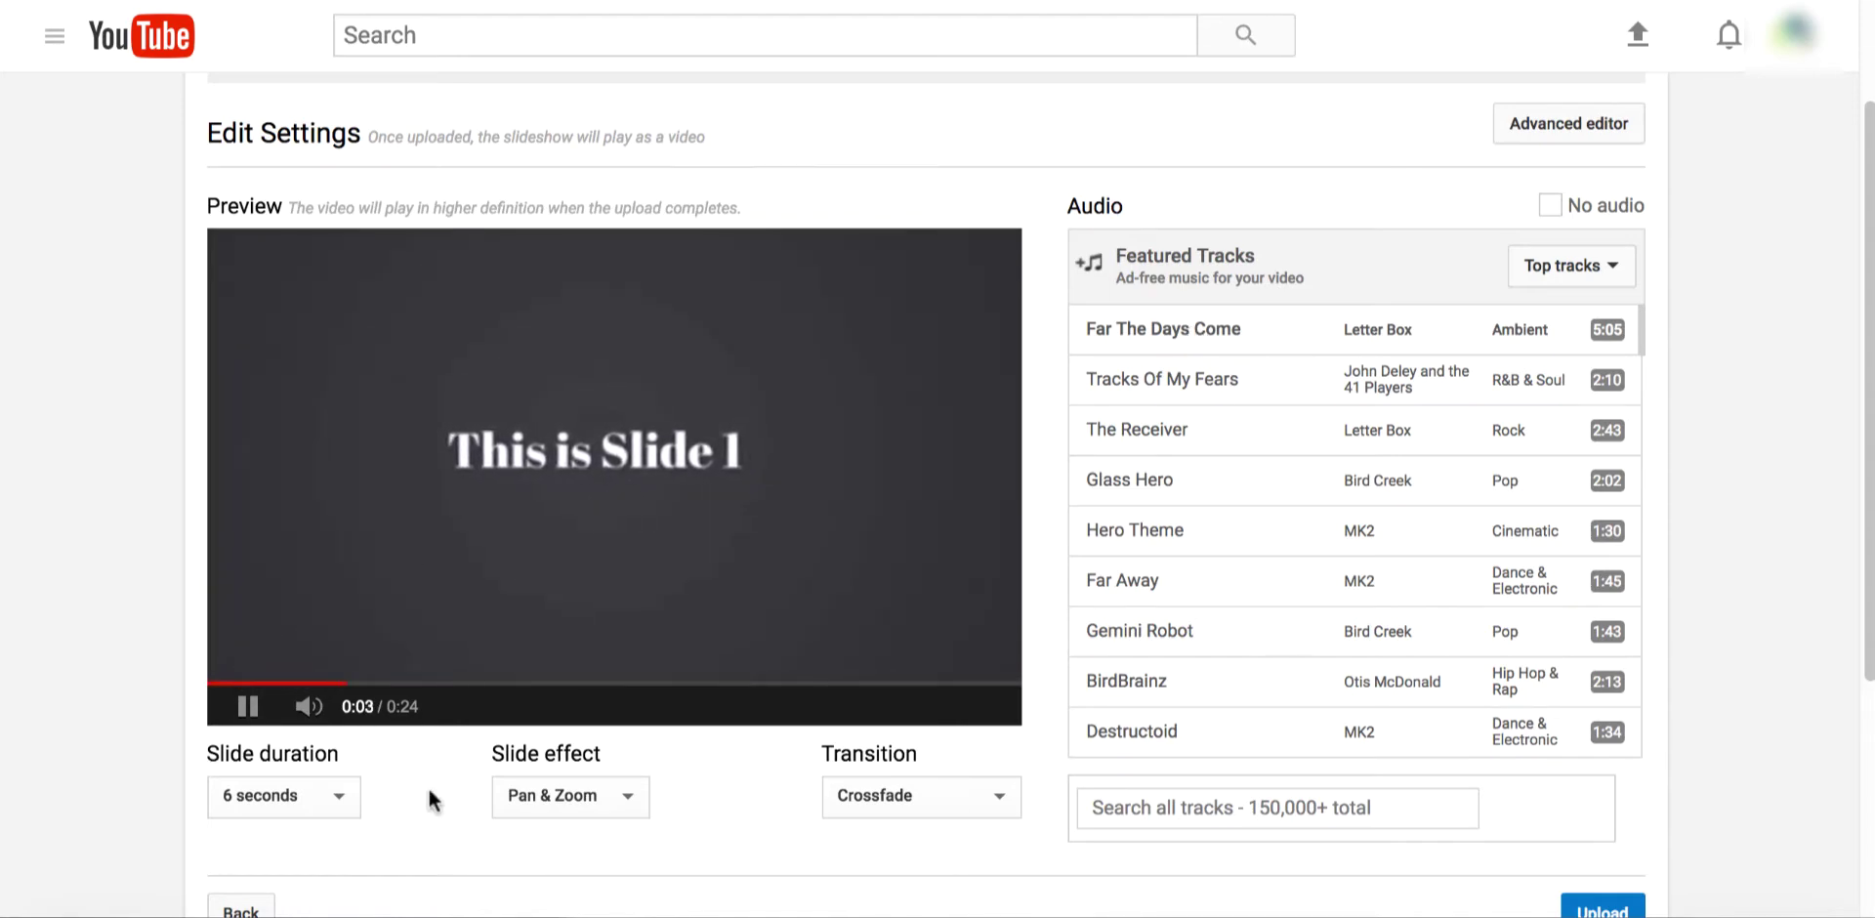
pyautogui.click(308, 708)
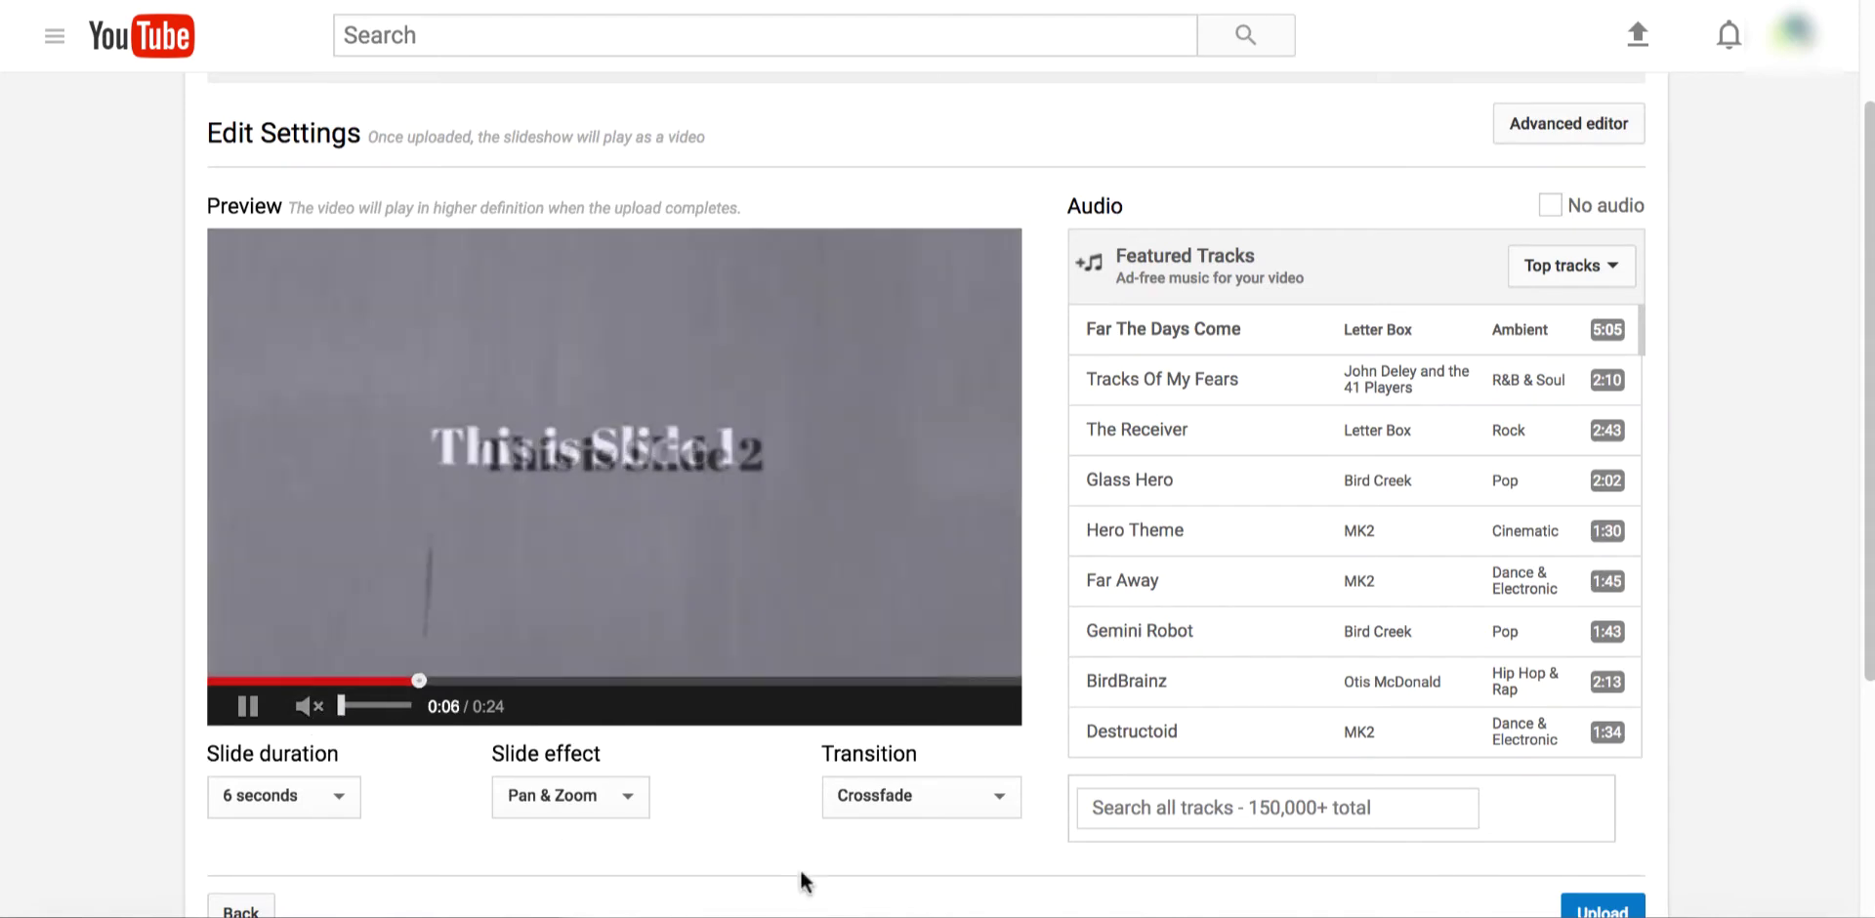
pyautogui.scroll(-2, 775, 808)
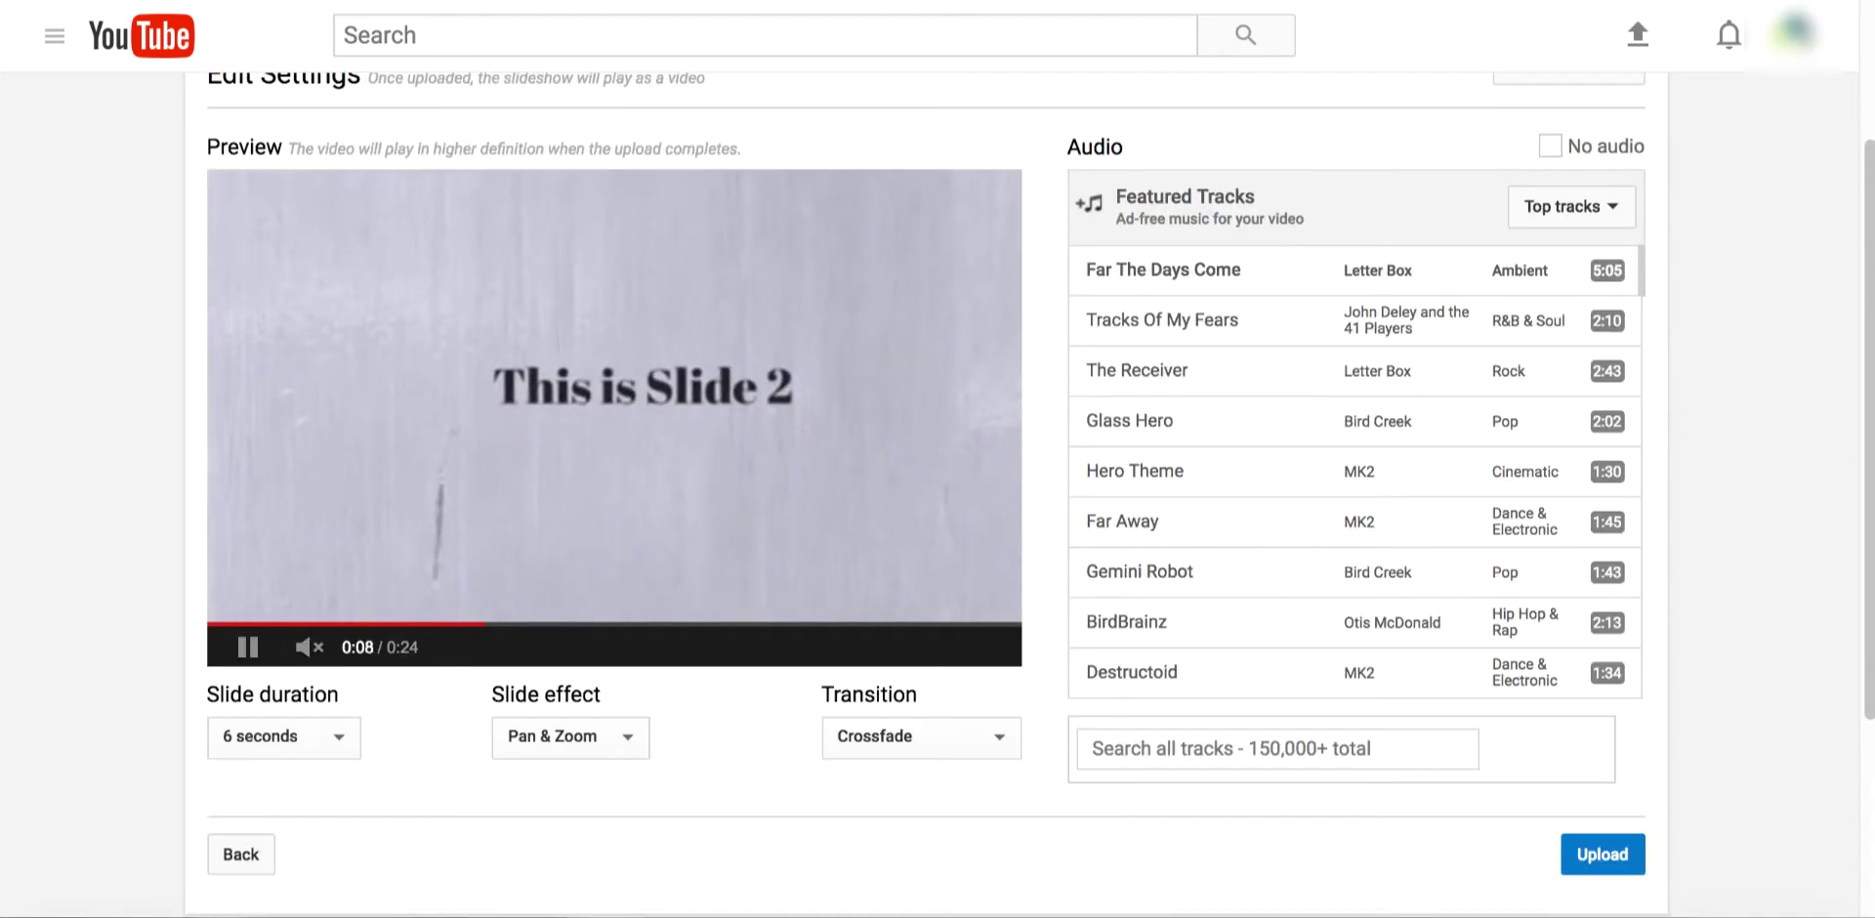
pyautogui.click(992, 737)
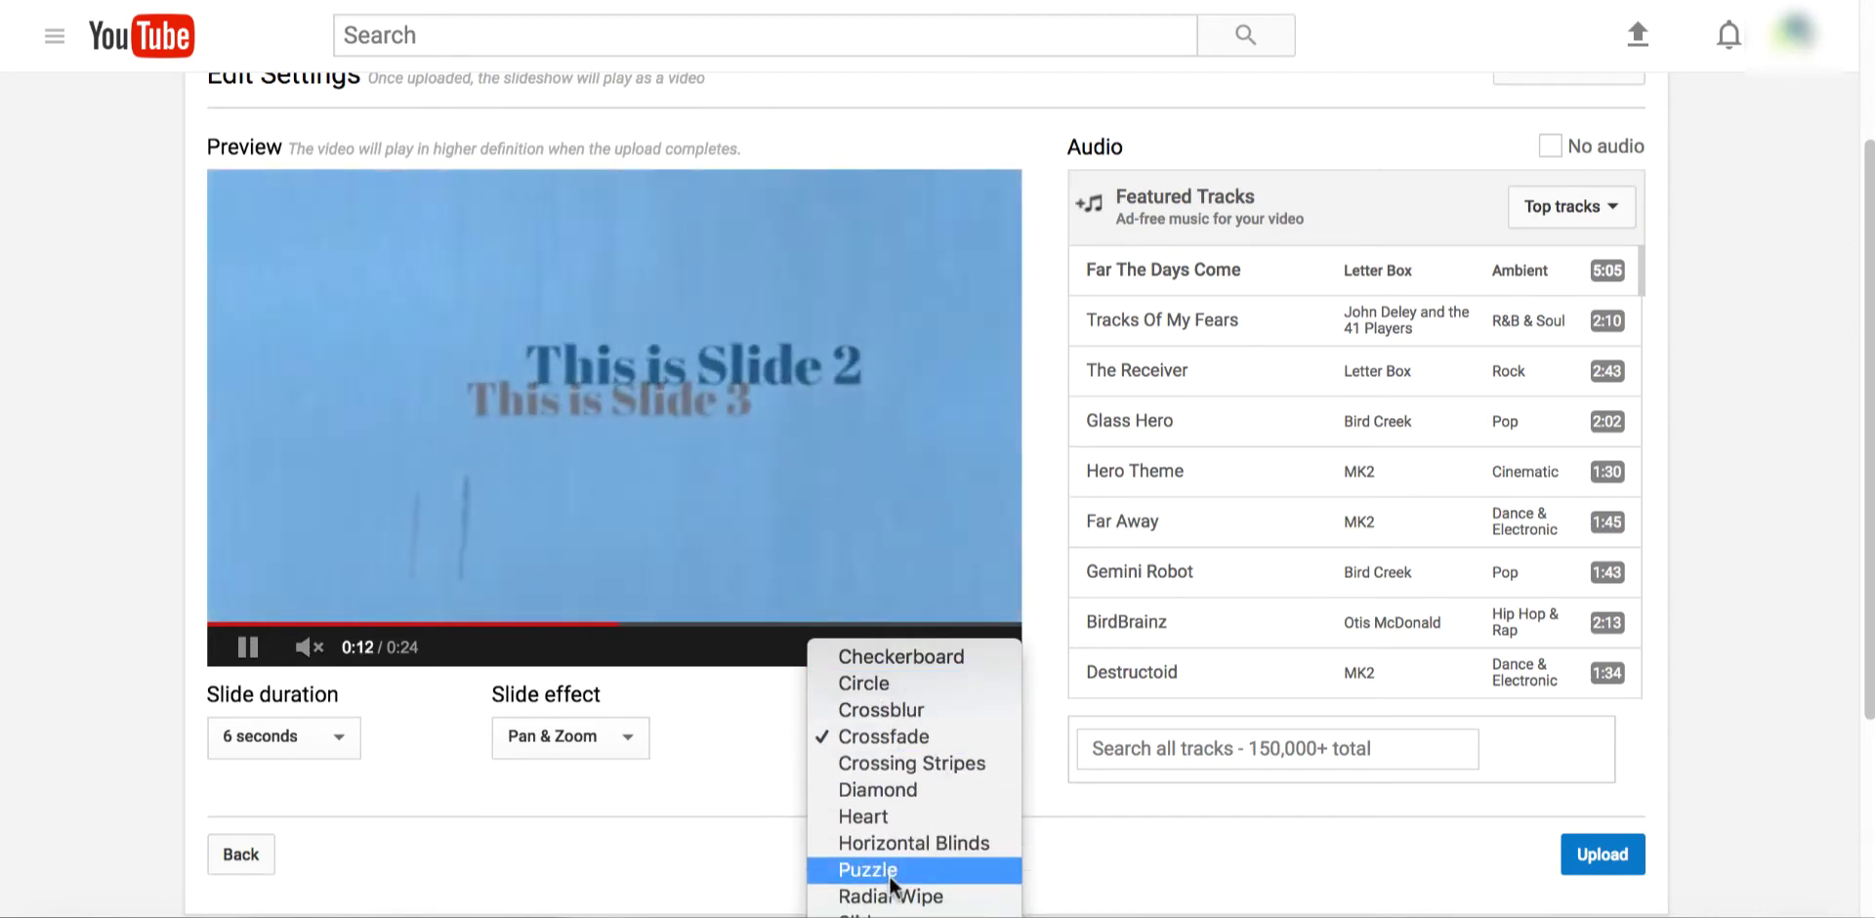
pyautogui.click(611, 734)
pyautogui.click(605, 734)
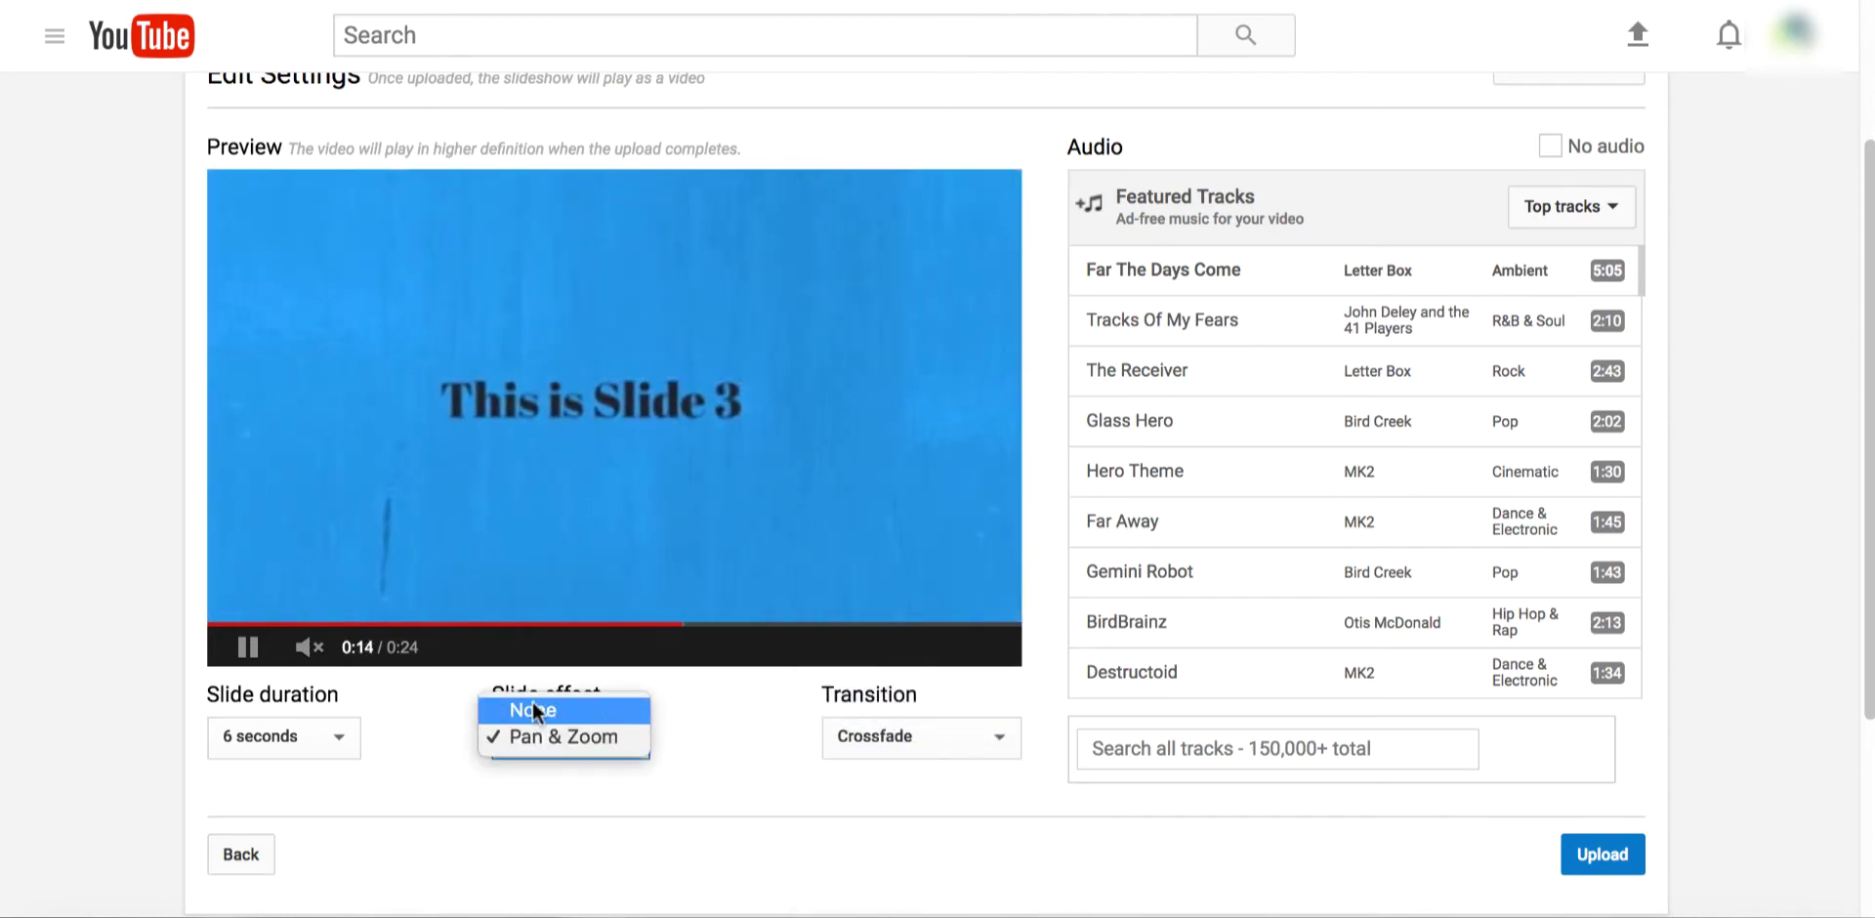
pyautogui.click(724, 711)
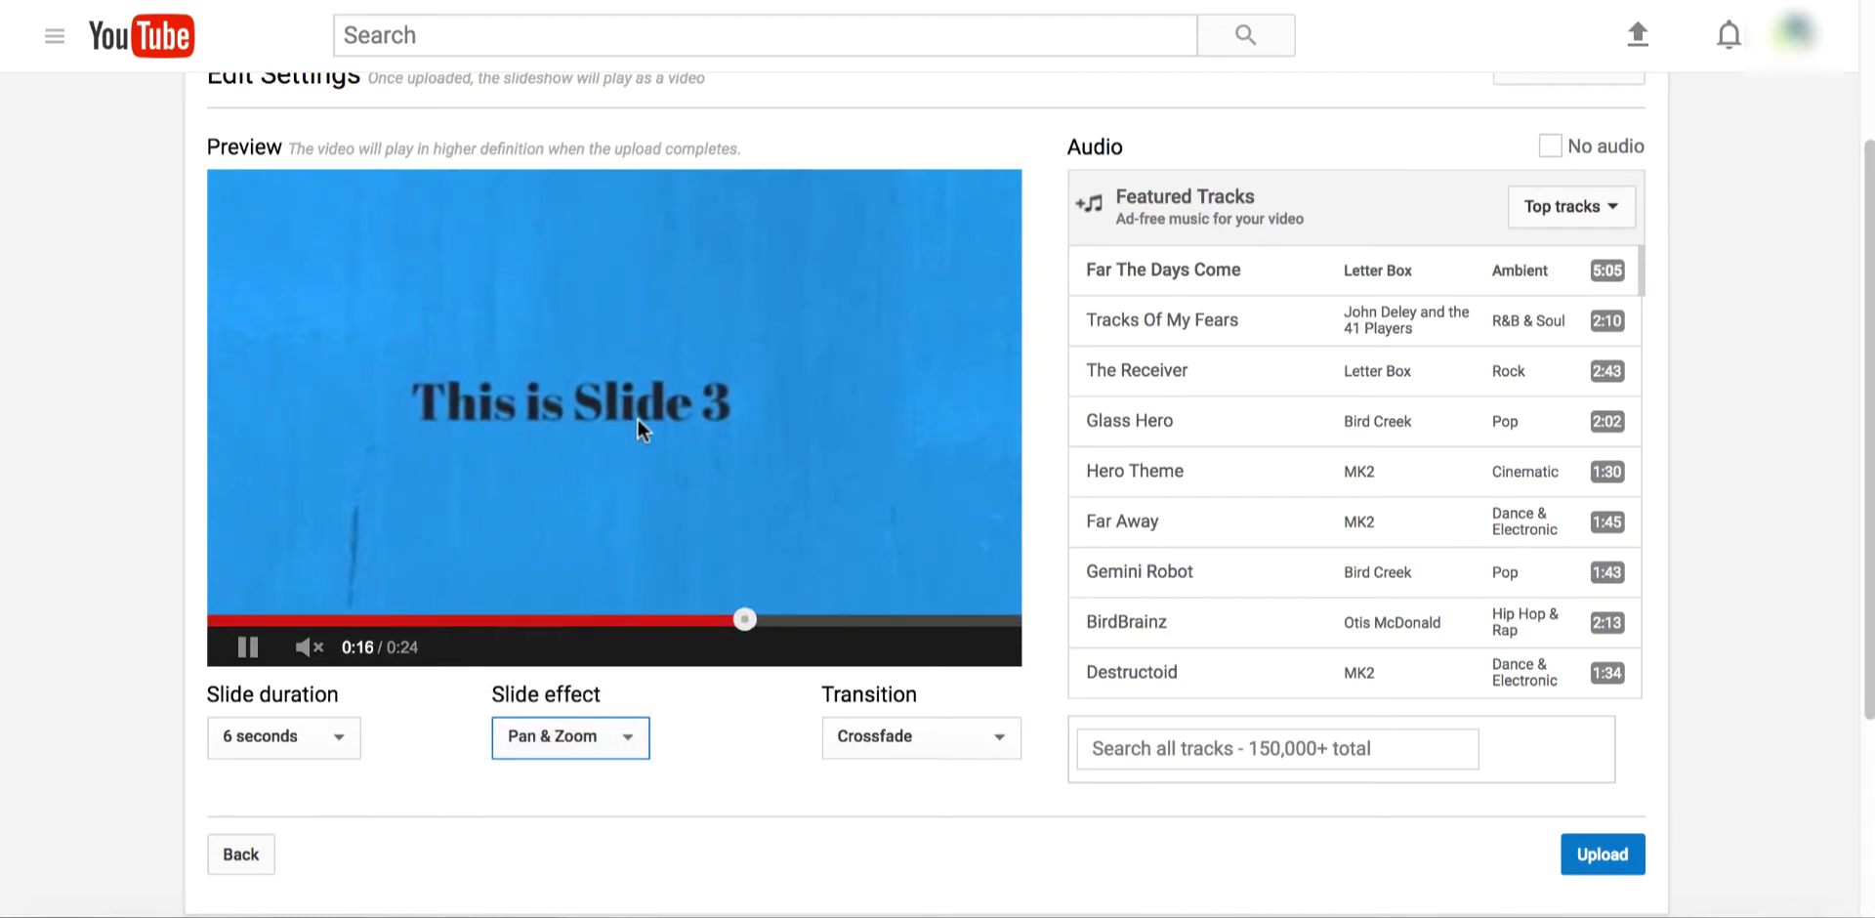
# Step: Set the slide transition to Diamond and upload the slideshow
pyautogui.click(882, 746)
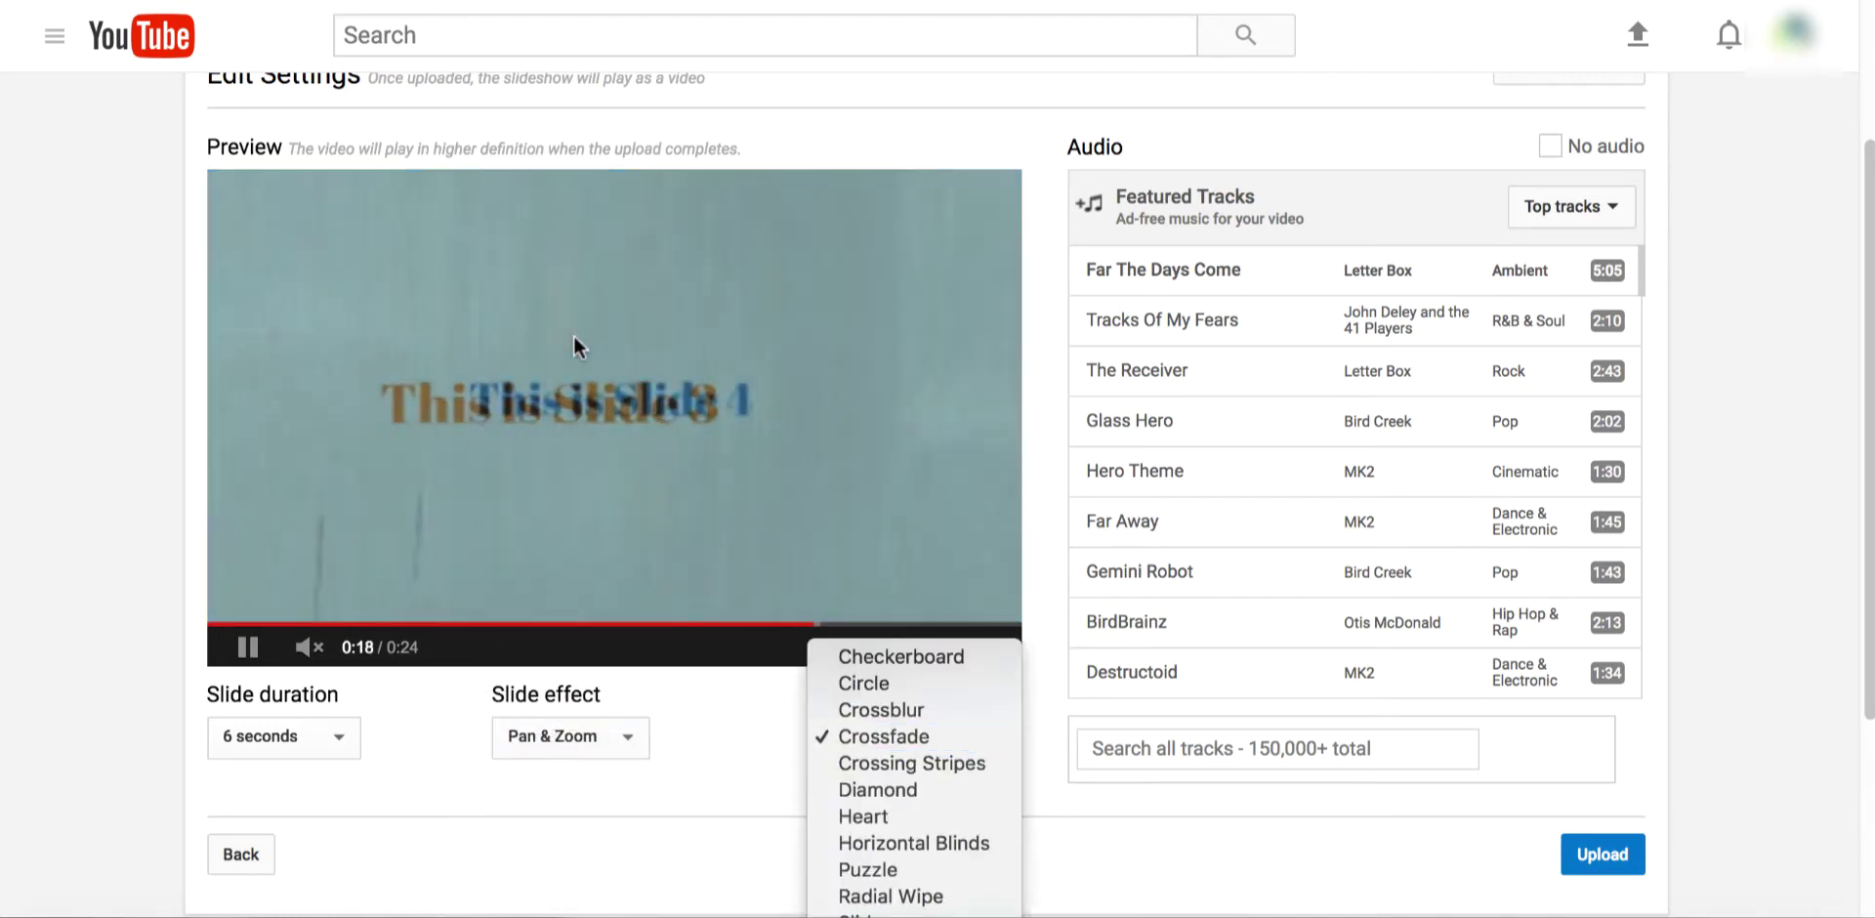
pyautogui.click(877, 790)
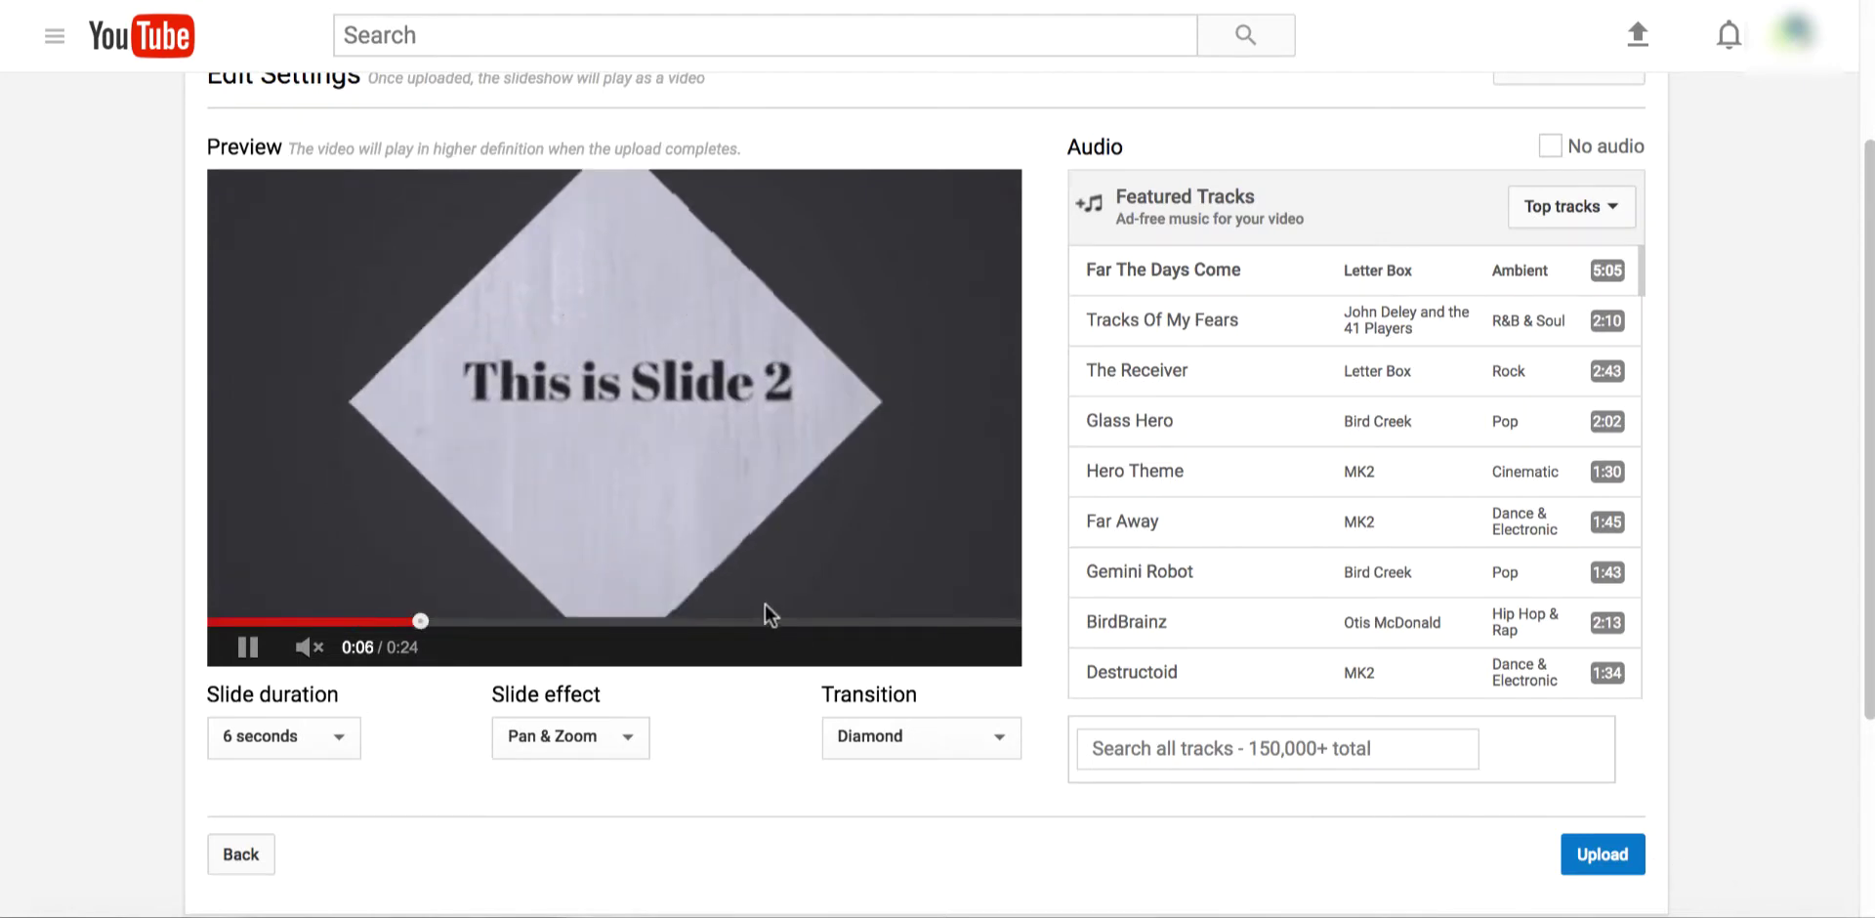
pyautogui.click(1621, 855)
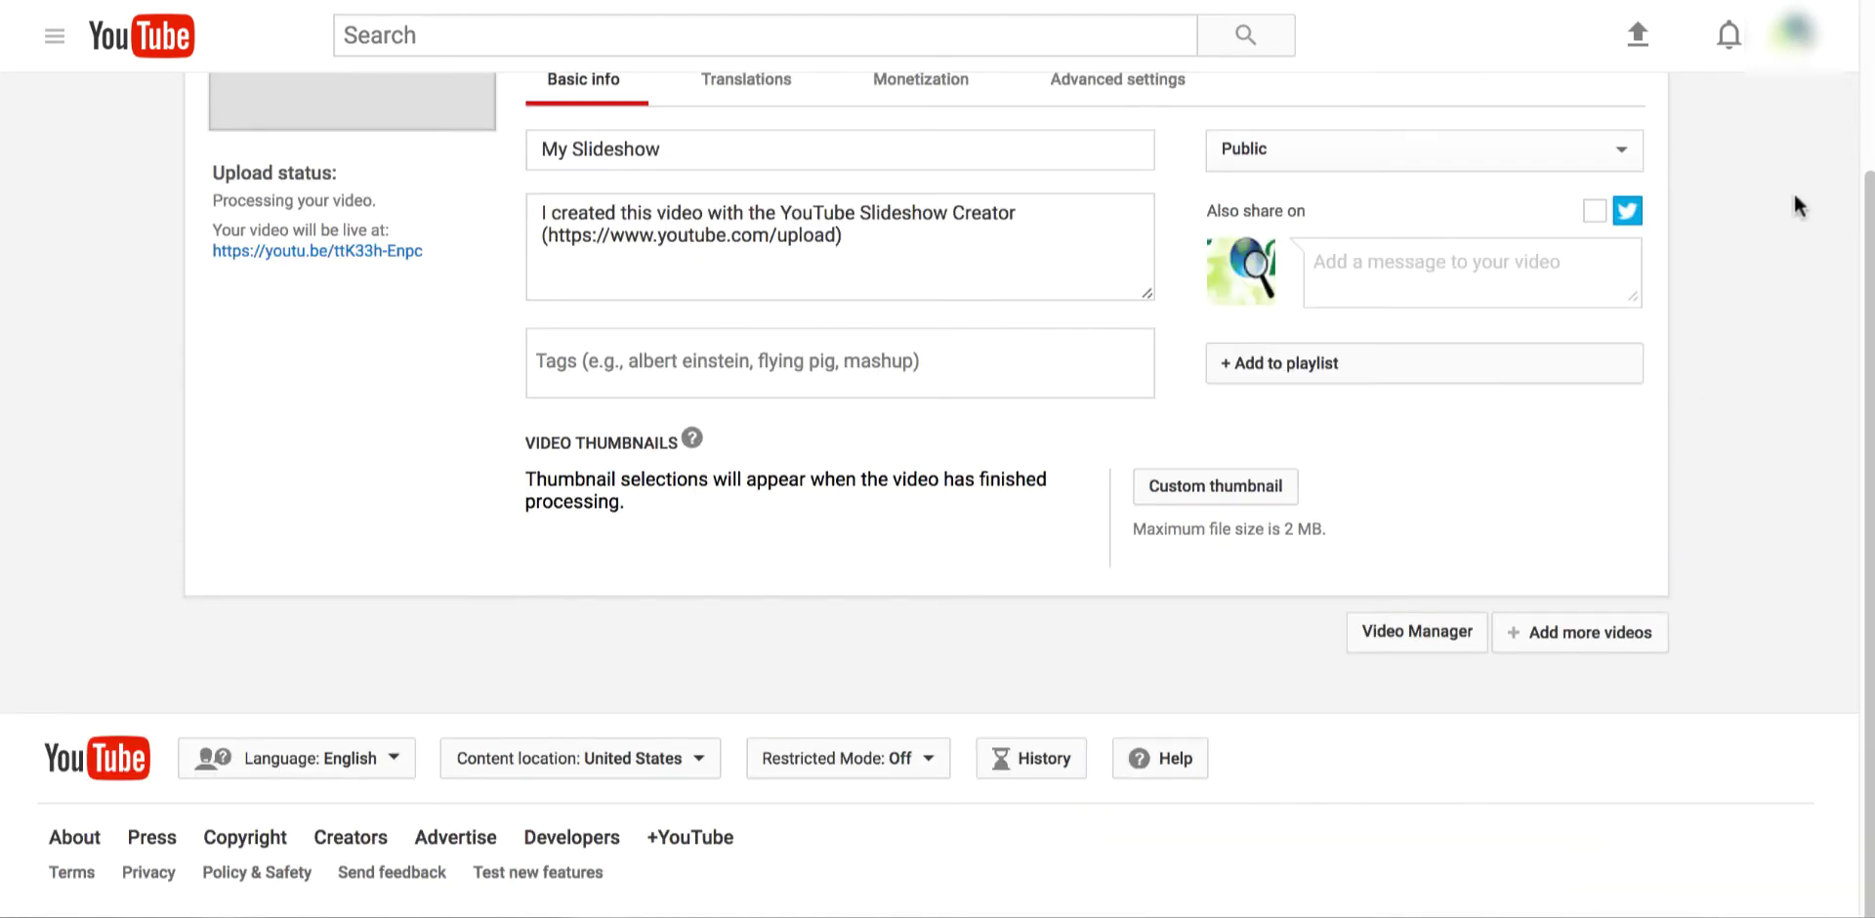
# Step: Set the uploaded slideshow's privacy to Unlisted
pyautogui.scroll(2, 1867, 237)
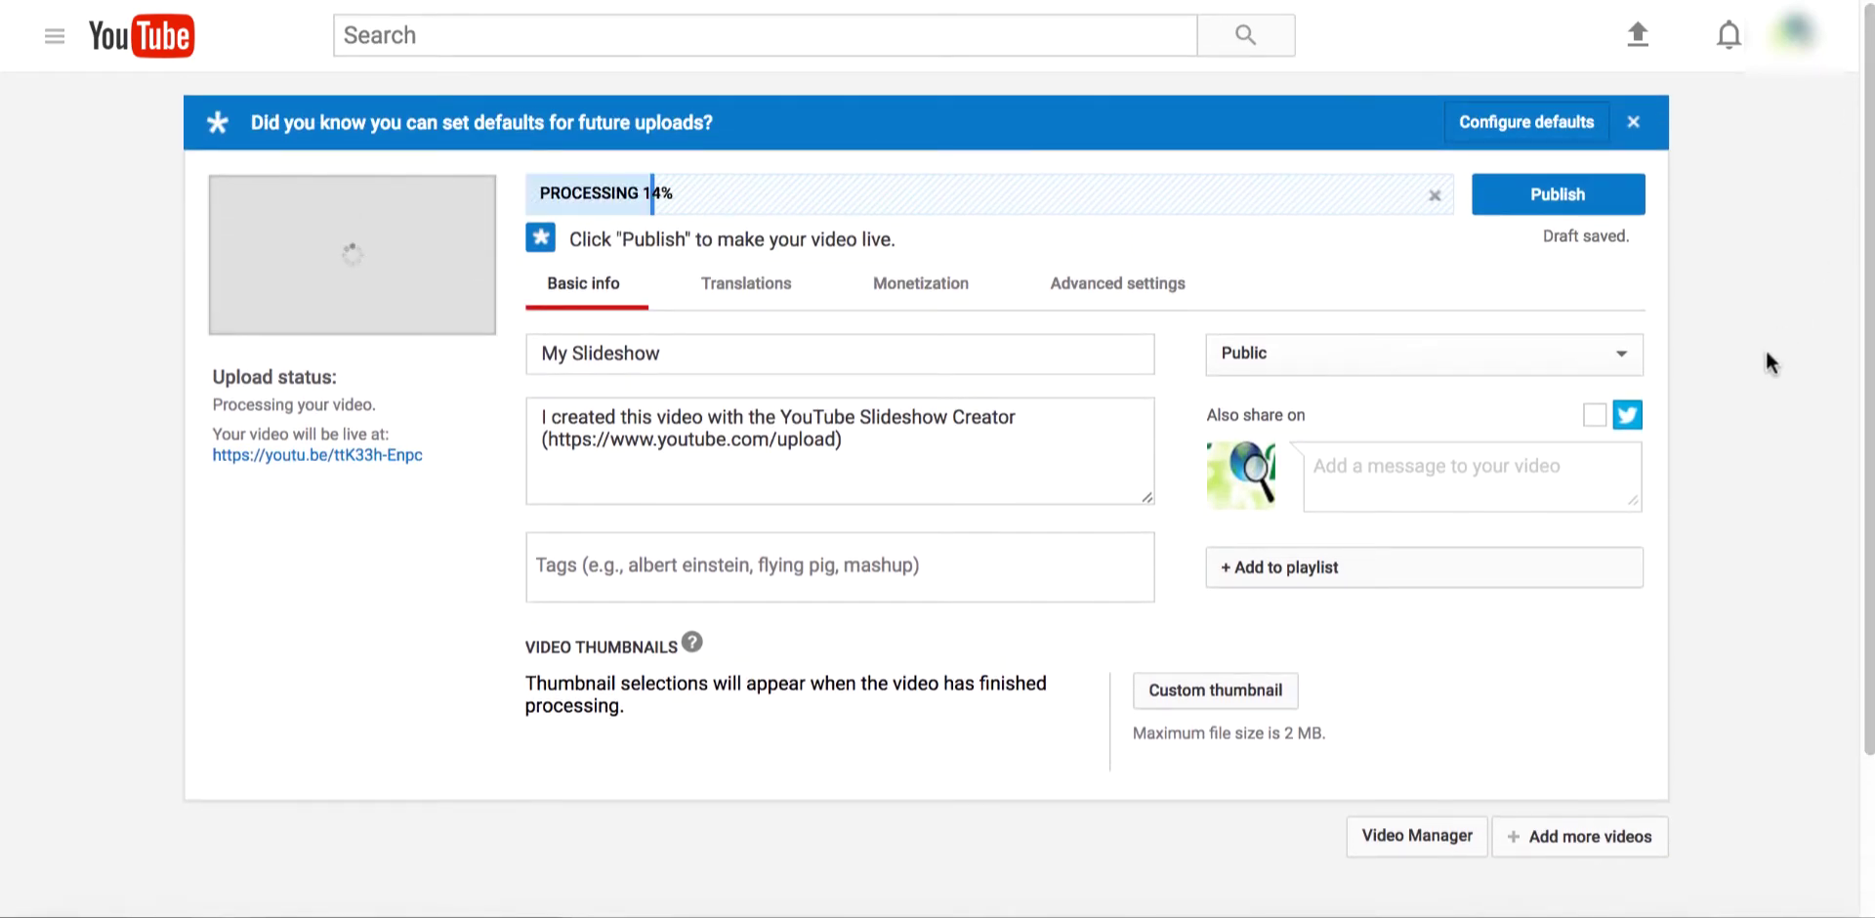
pyautogui.click(1621, 354)
pyautogui.click(1415, 377)
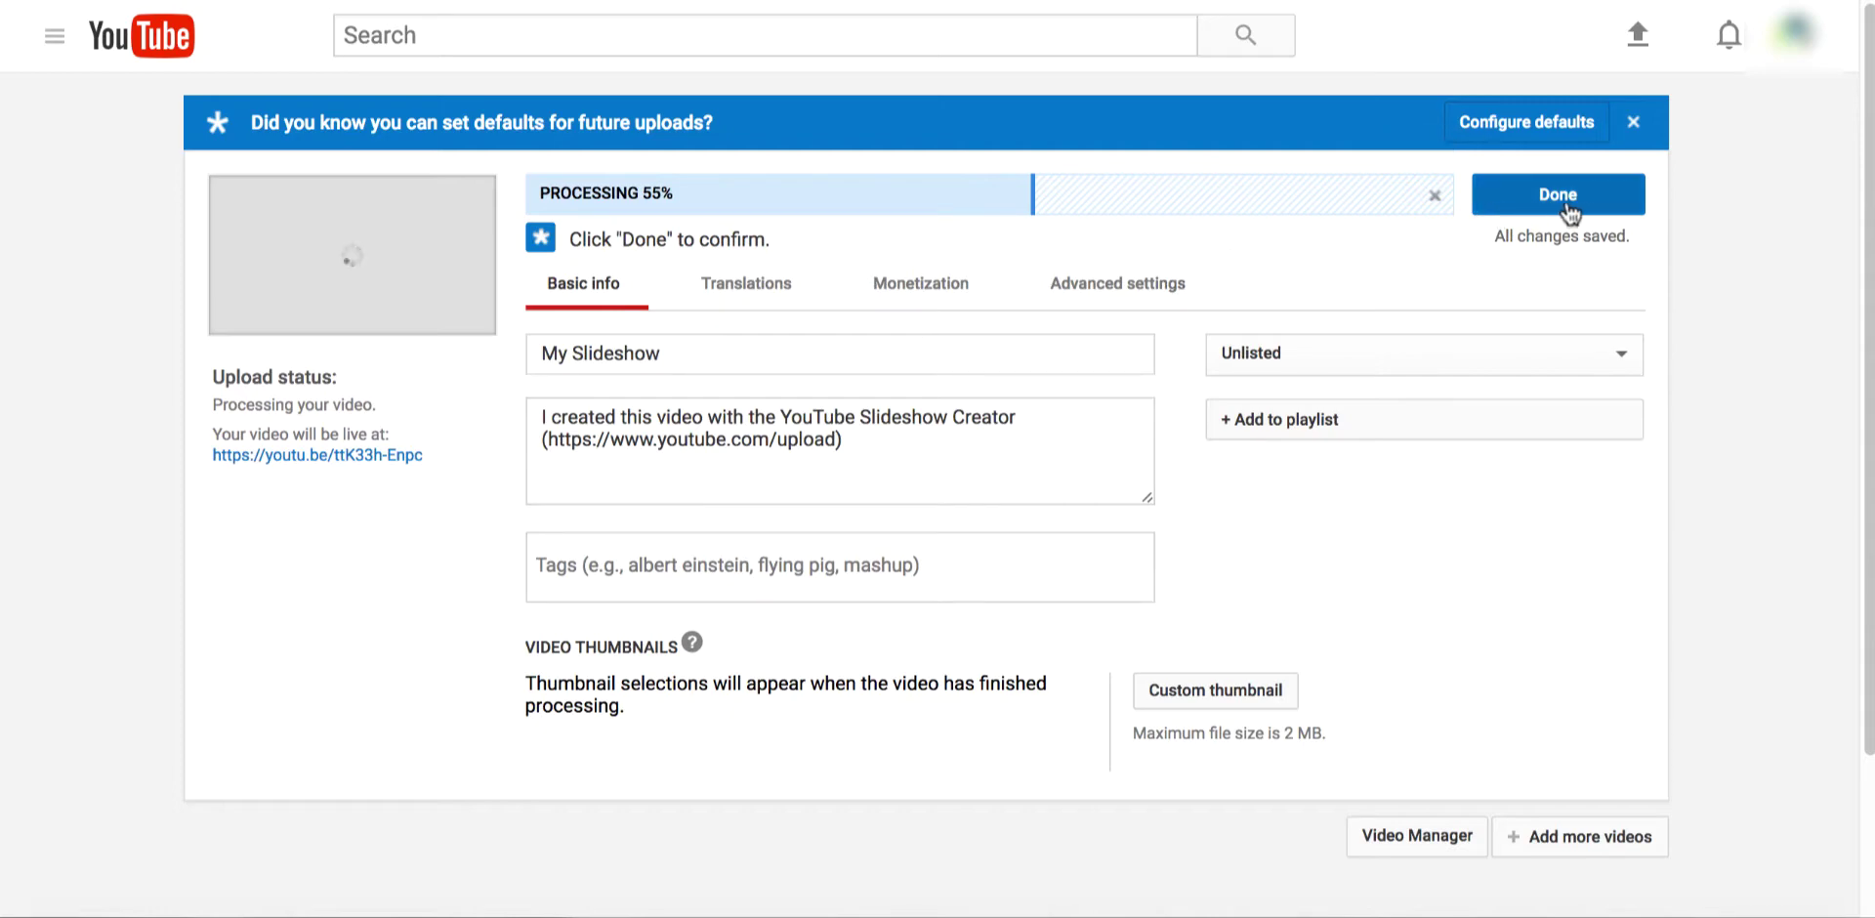
pyautogui.click(1373, 353)
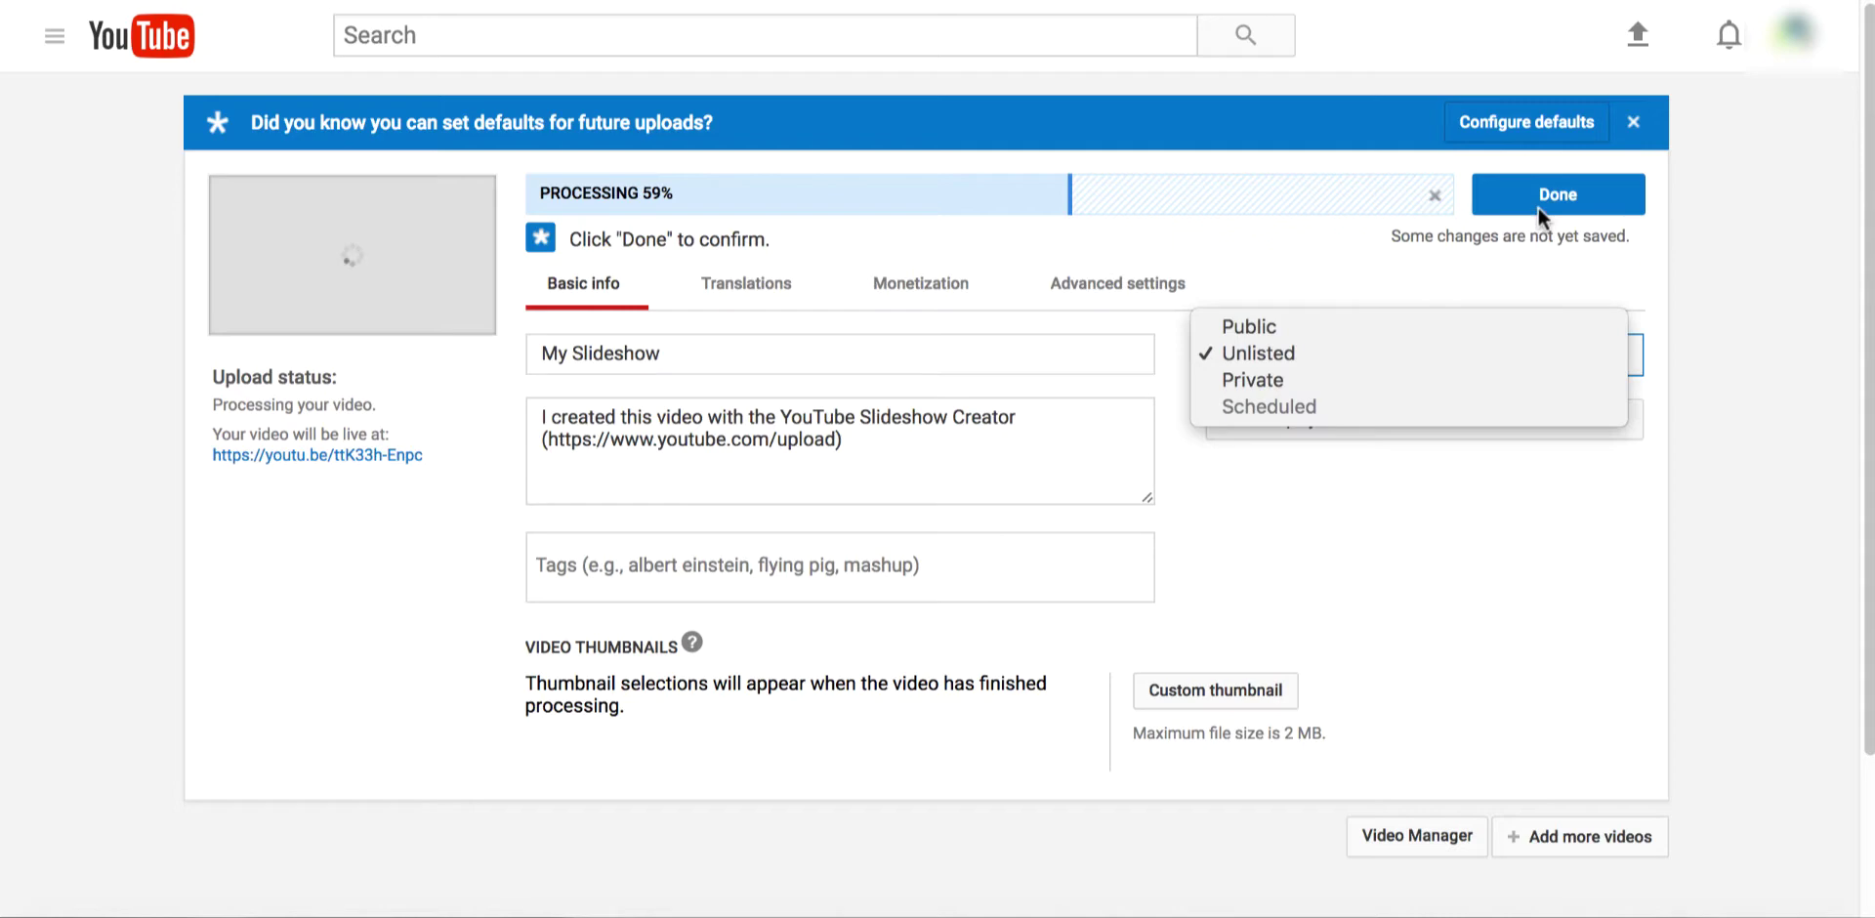
pyautogui.click(1320, 295)
pyautogui.click(1312, 607)
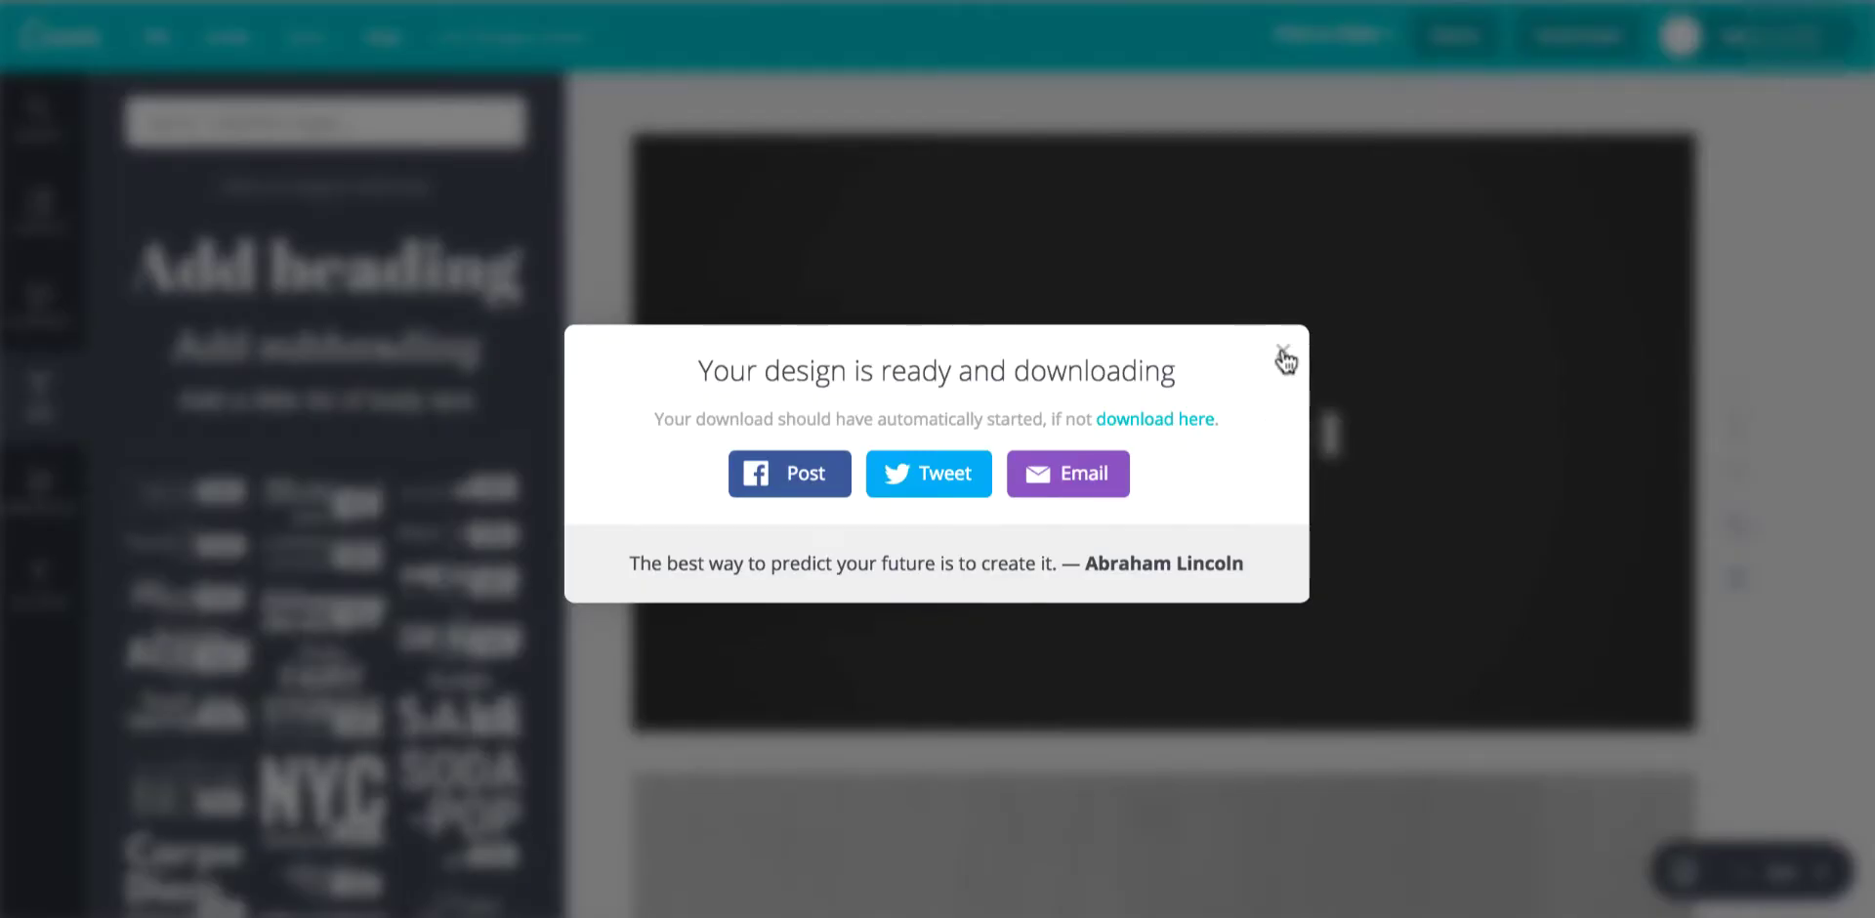
# Step: Dismiss Canva's download notice and finalize the slideshow upload on YouTube
pyautogui.click(1282, 351)
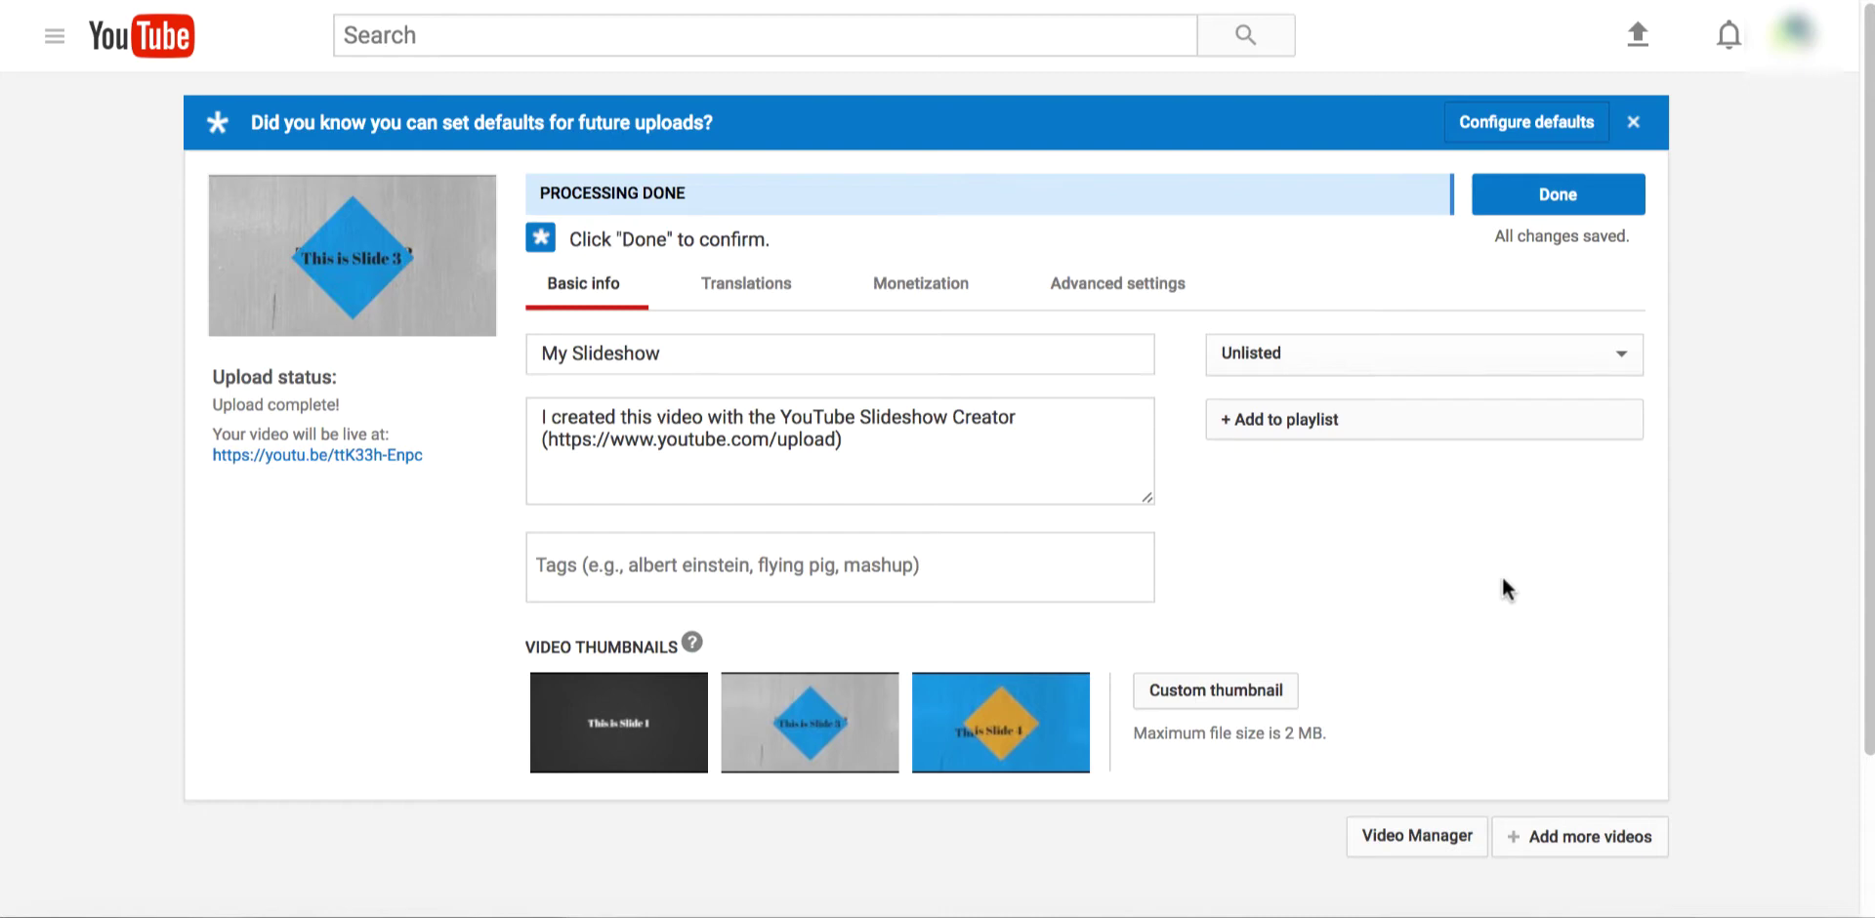
pyautogui.click(1568, 205)
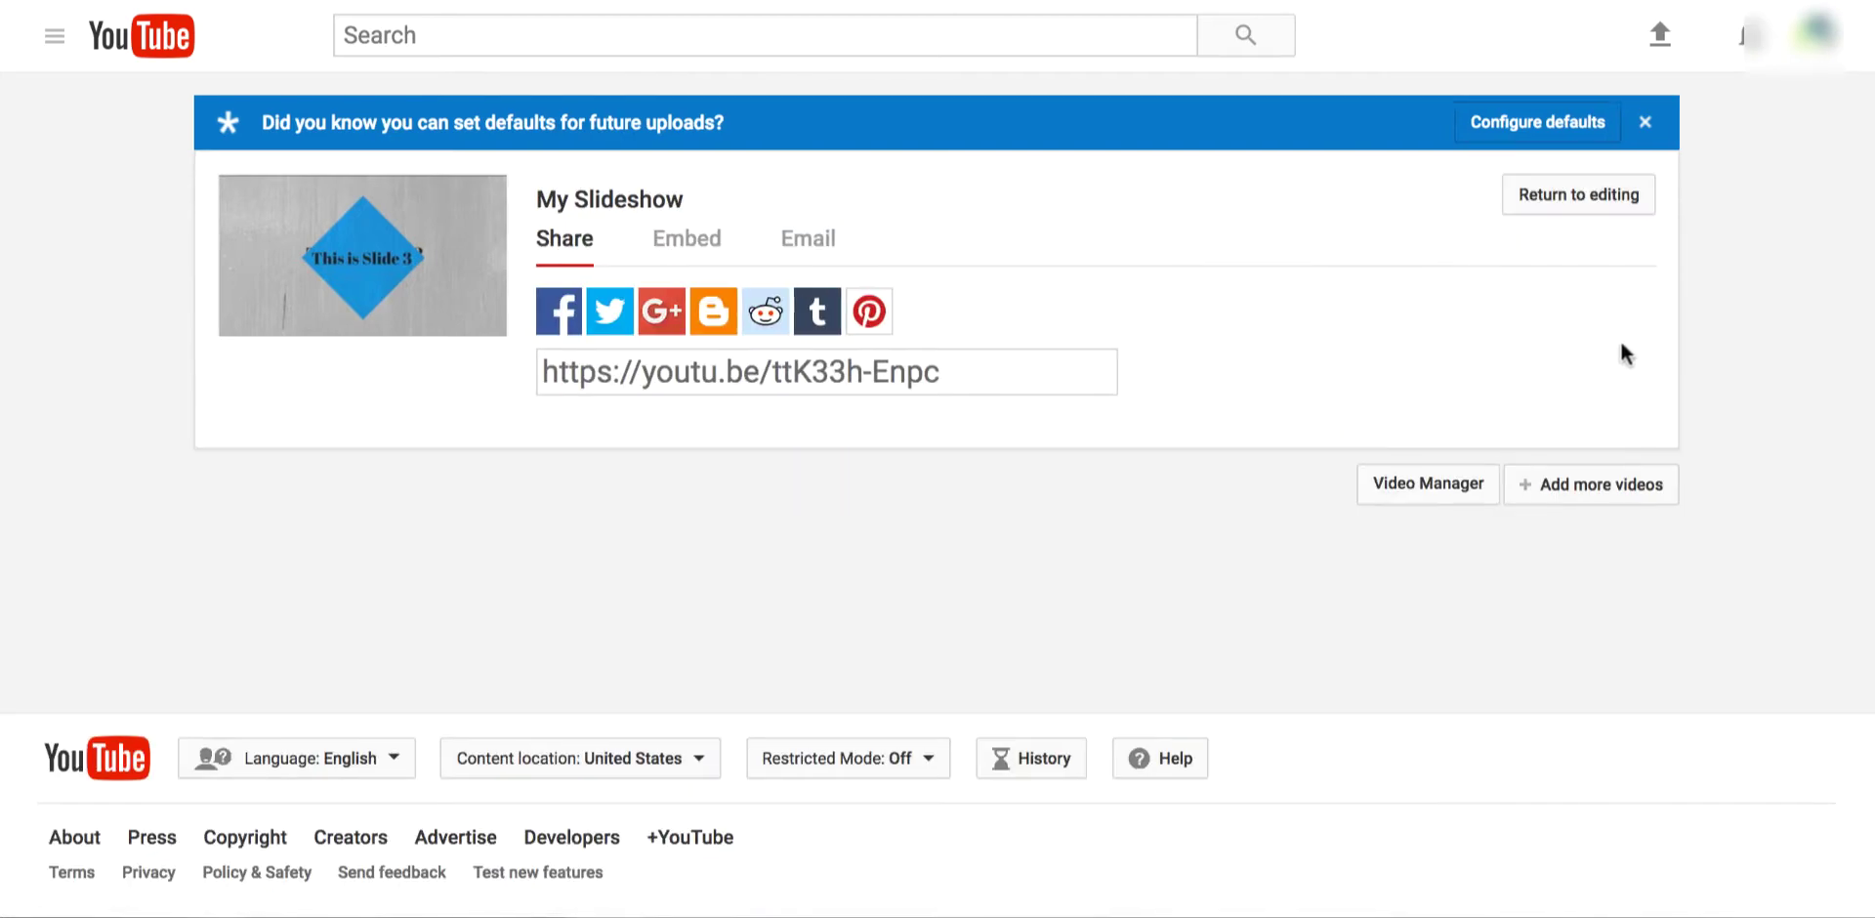
# Step: Return to editing the uploaded slideshow and open its advanced settings
pyautogui.click(1582, 200)
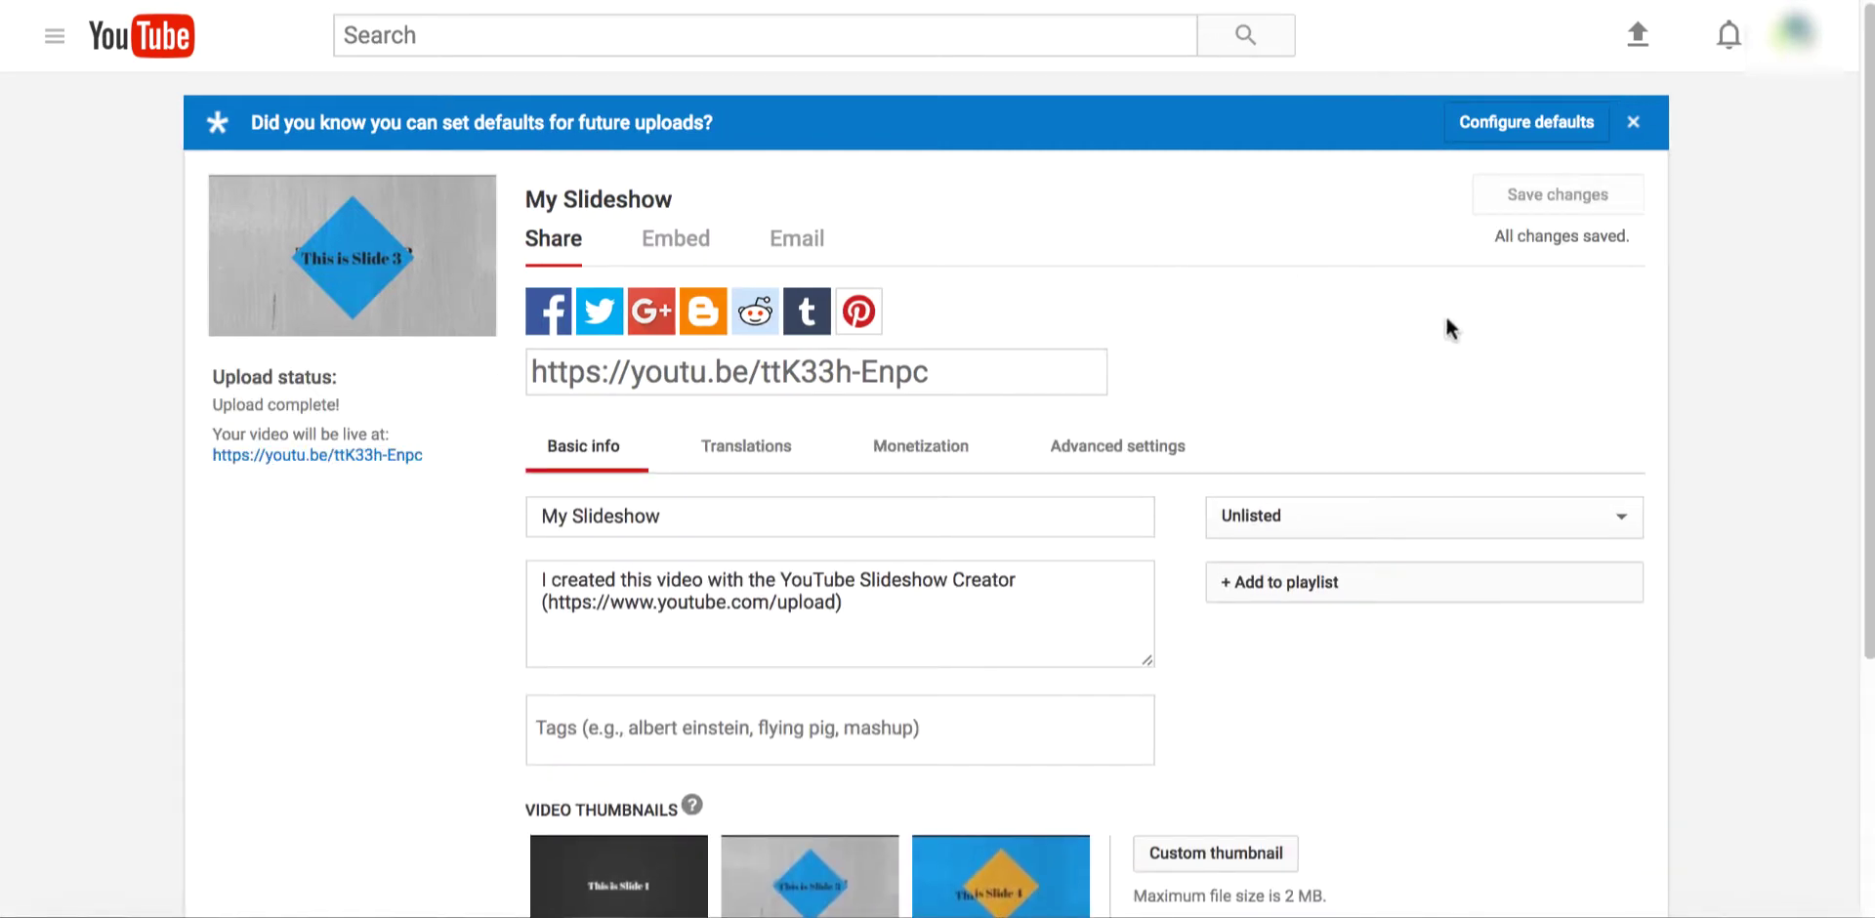
pyautogui.press('super+Tab')
pyautogui.press('super+Tab')
pyautogui.click(818, 492)
pyautogui.click(1143, 451)
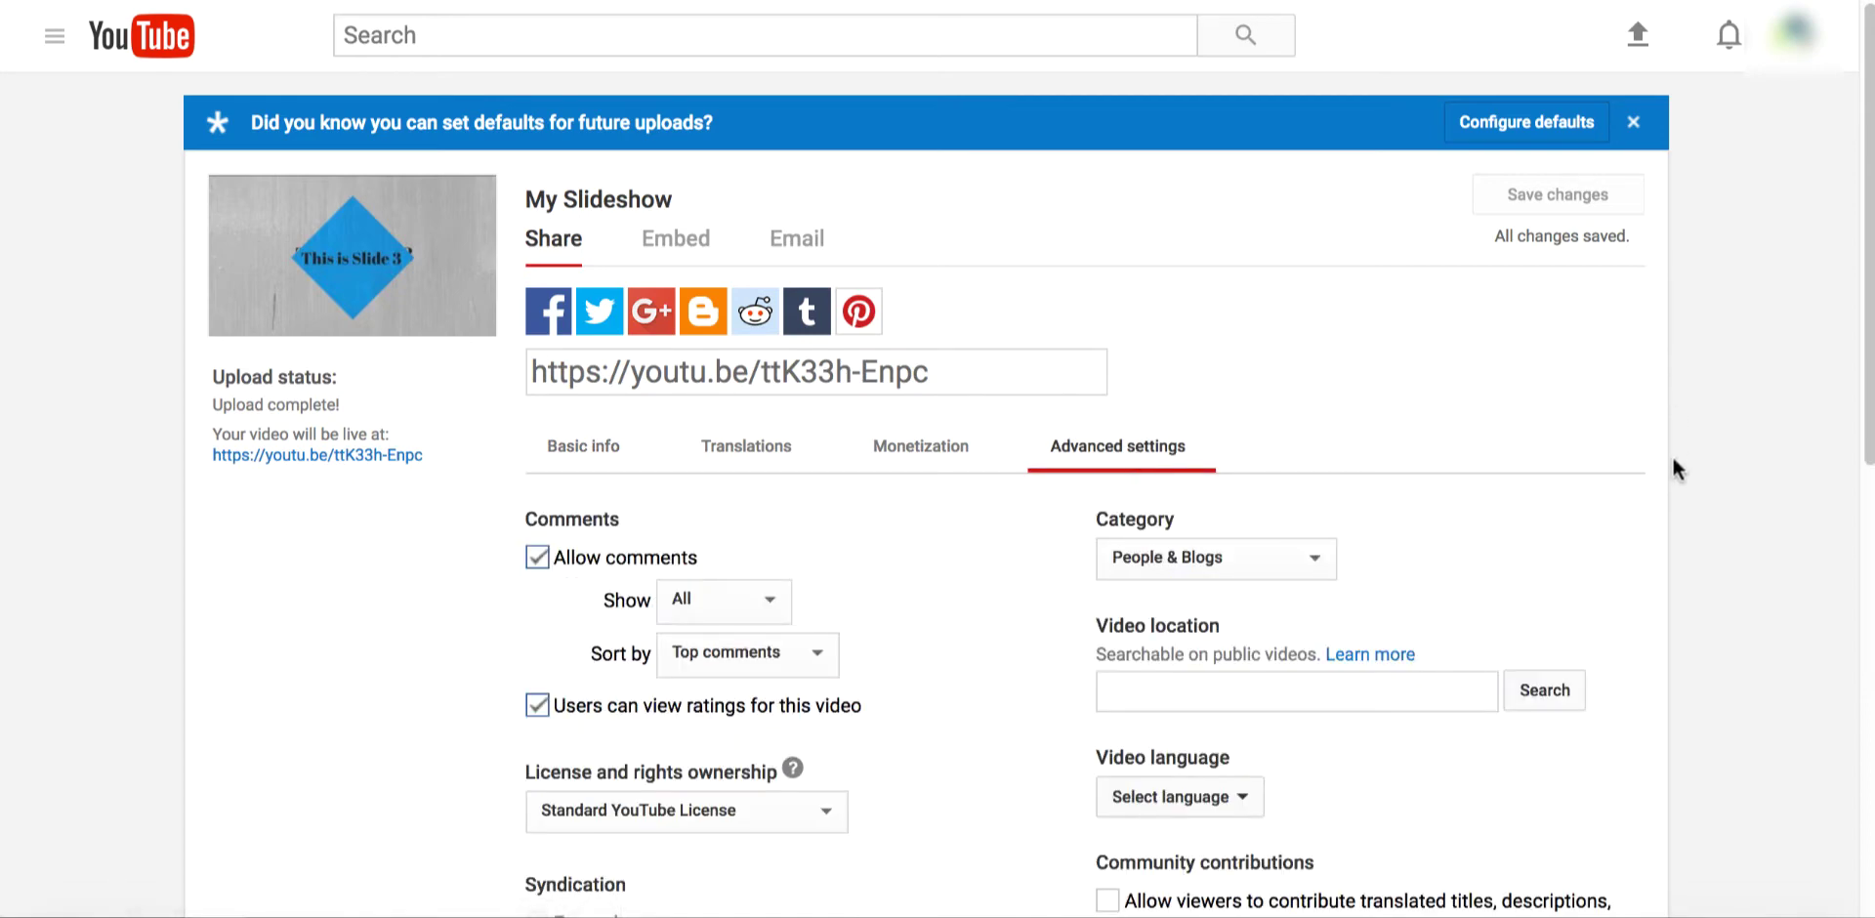
# Step: Check the license options for the uploaded slideshow, leaving Standard YouTube License selected
pyautogui.click(754, 820)
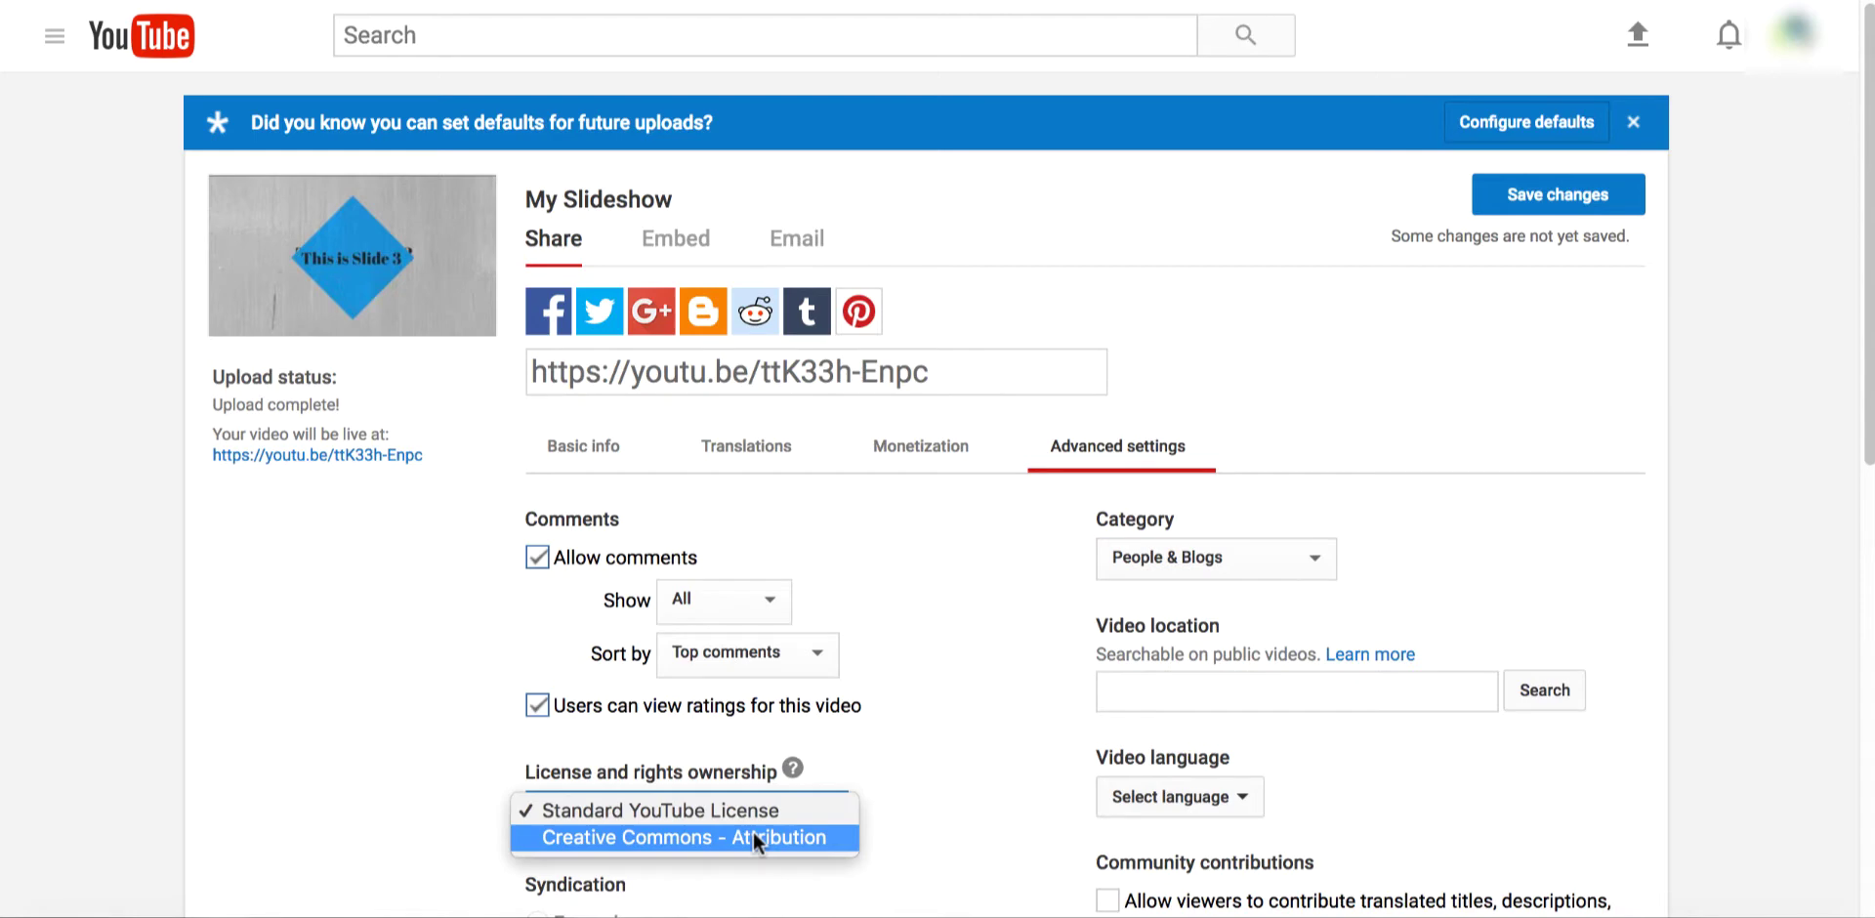
pyautogui.click(960, 779)
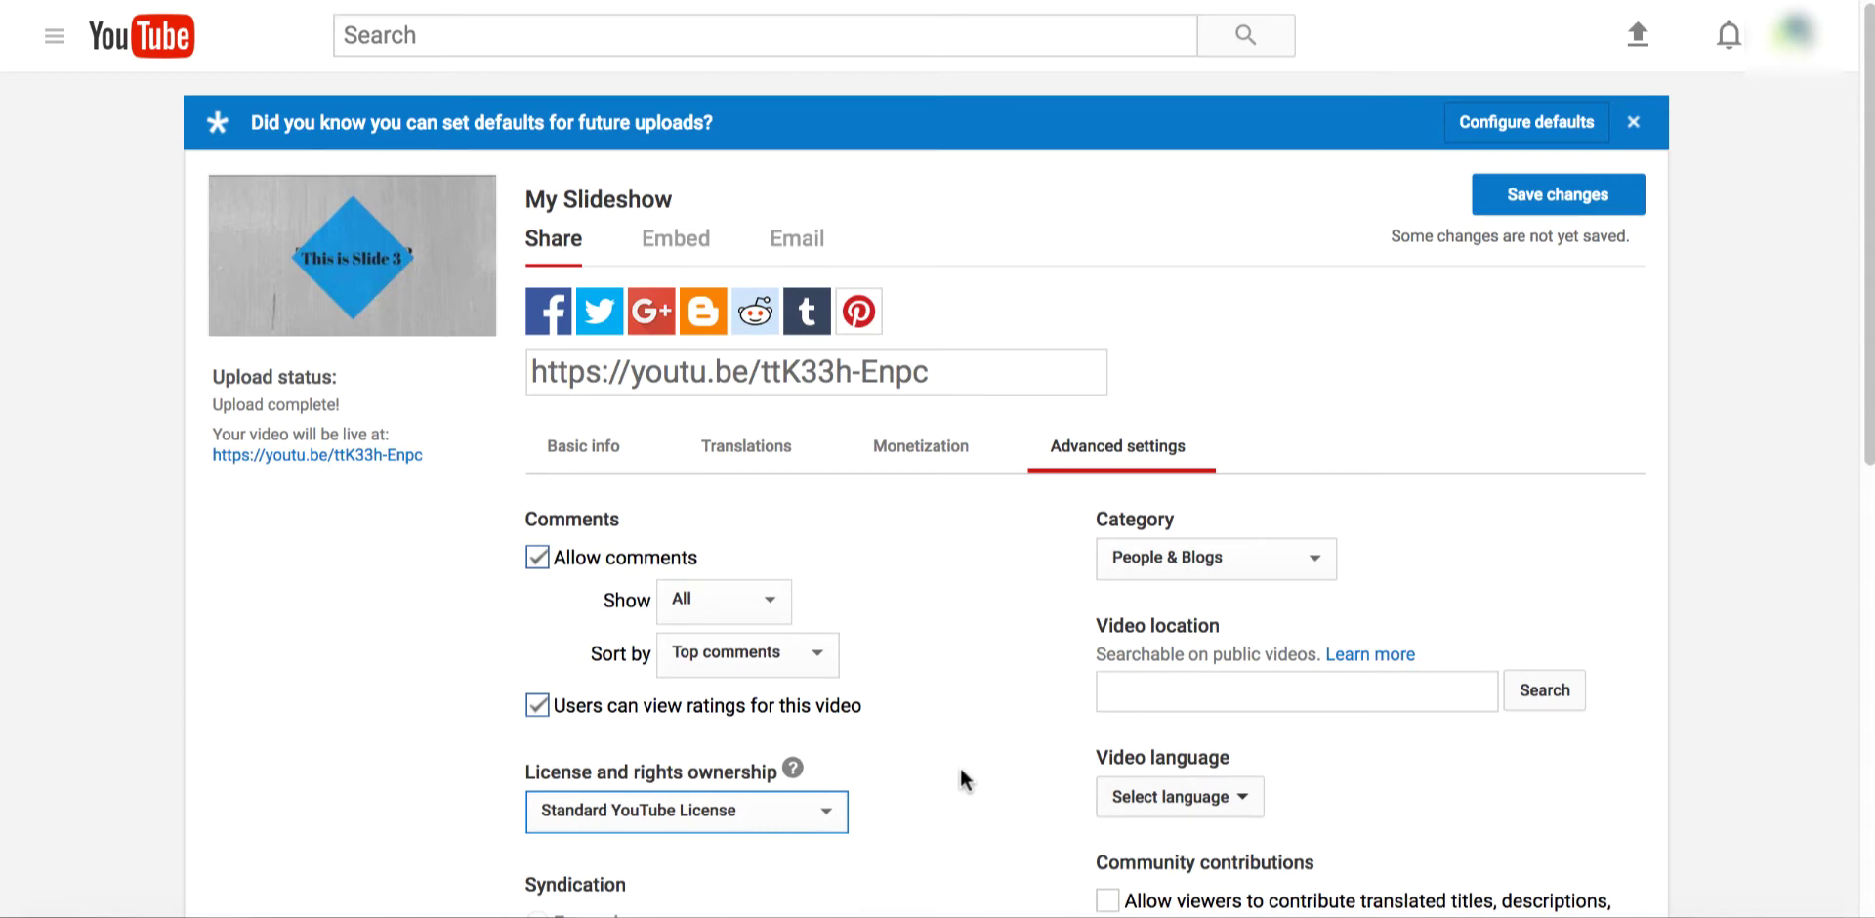
pyautogui.click(899, 828)
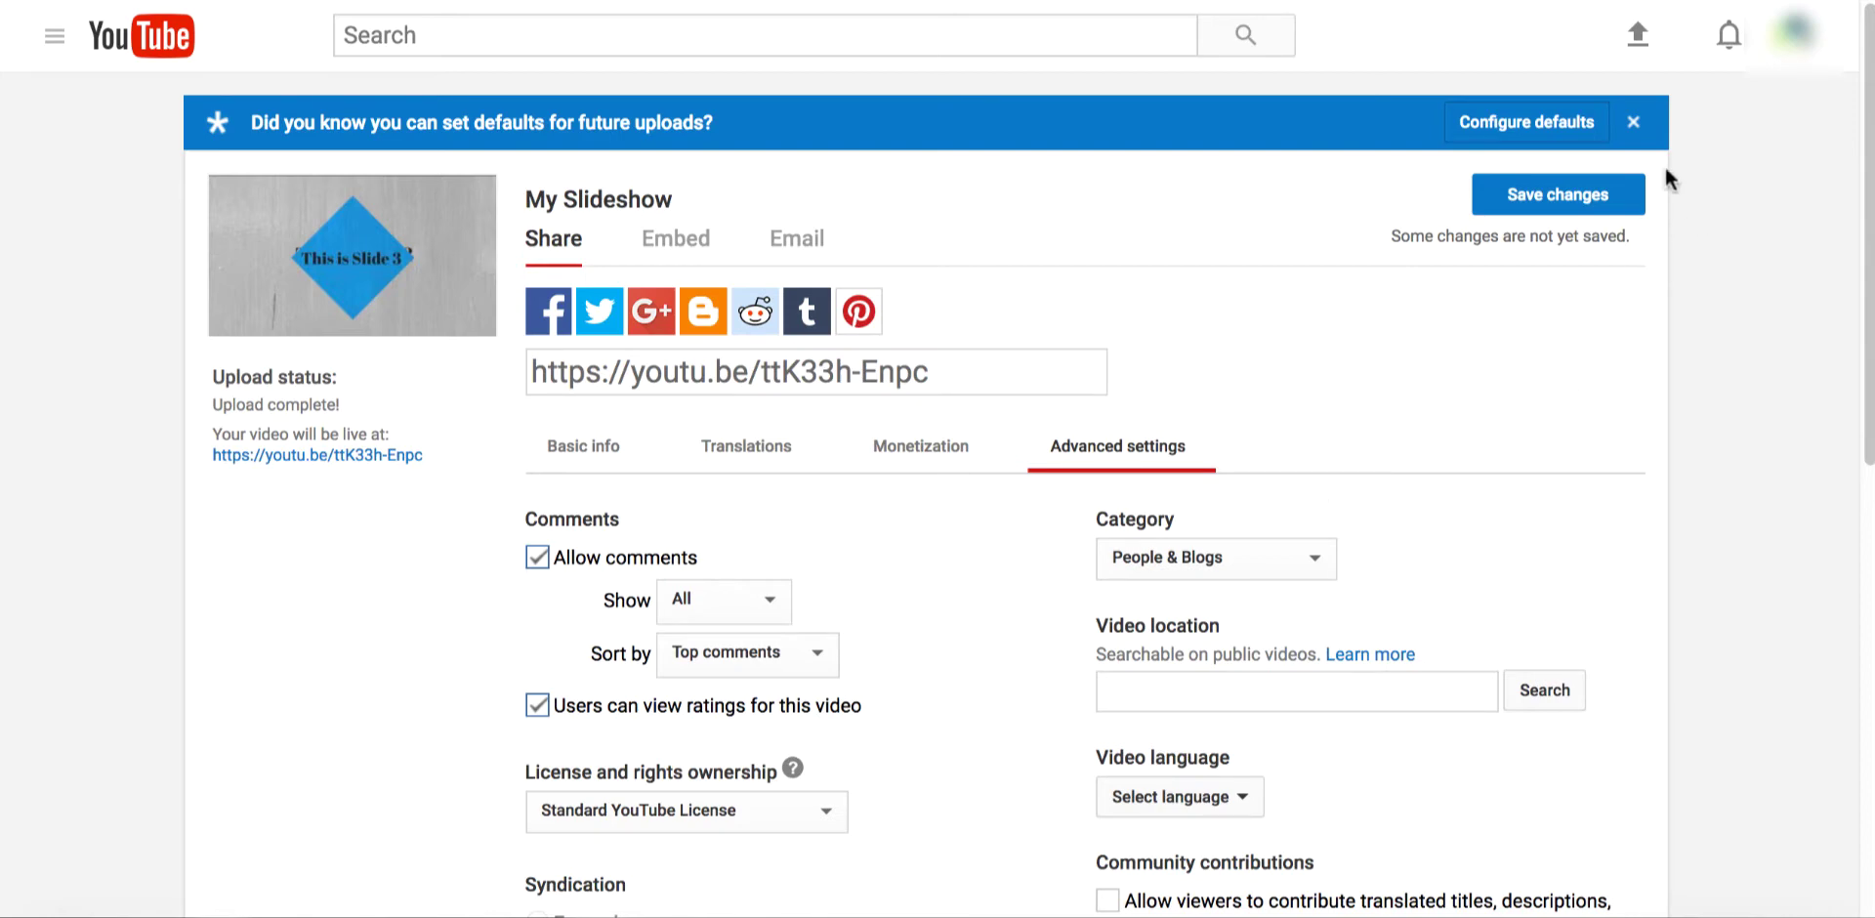
# Step: Leave the slideshow's settings without saving and open the video editor from the upload page
pyautogui.click(1612, 41)
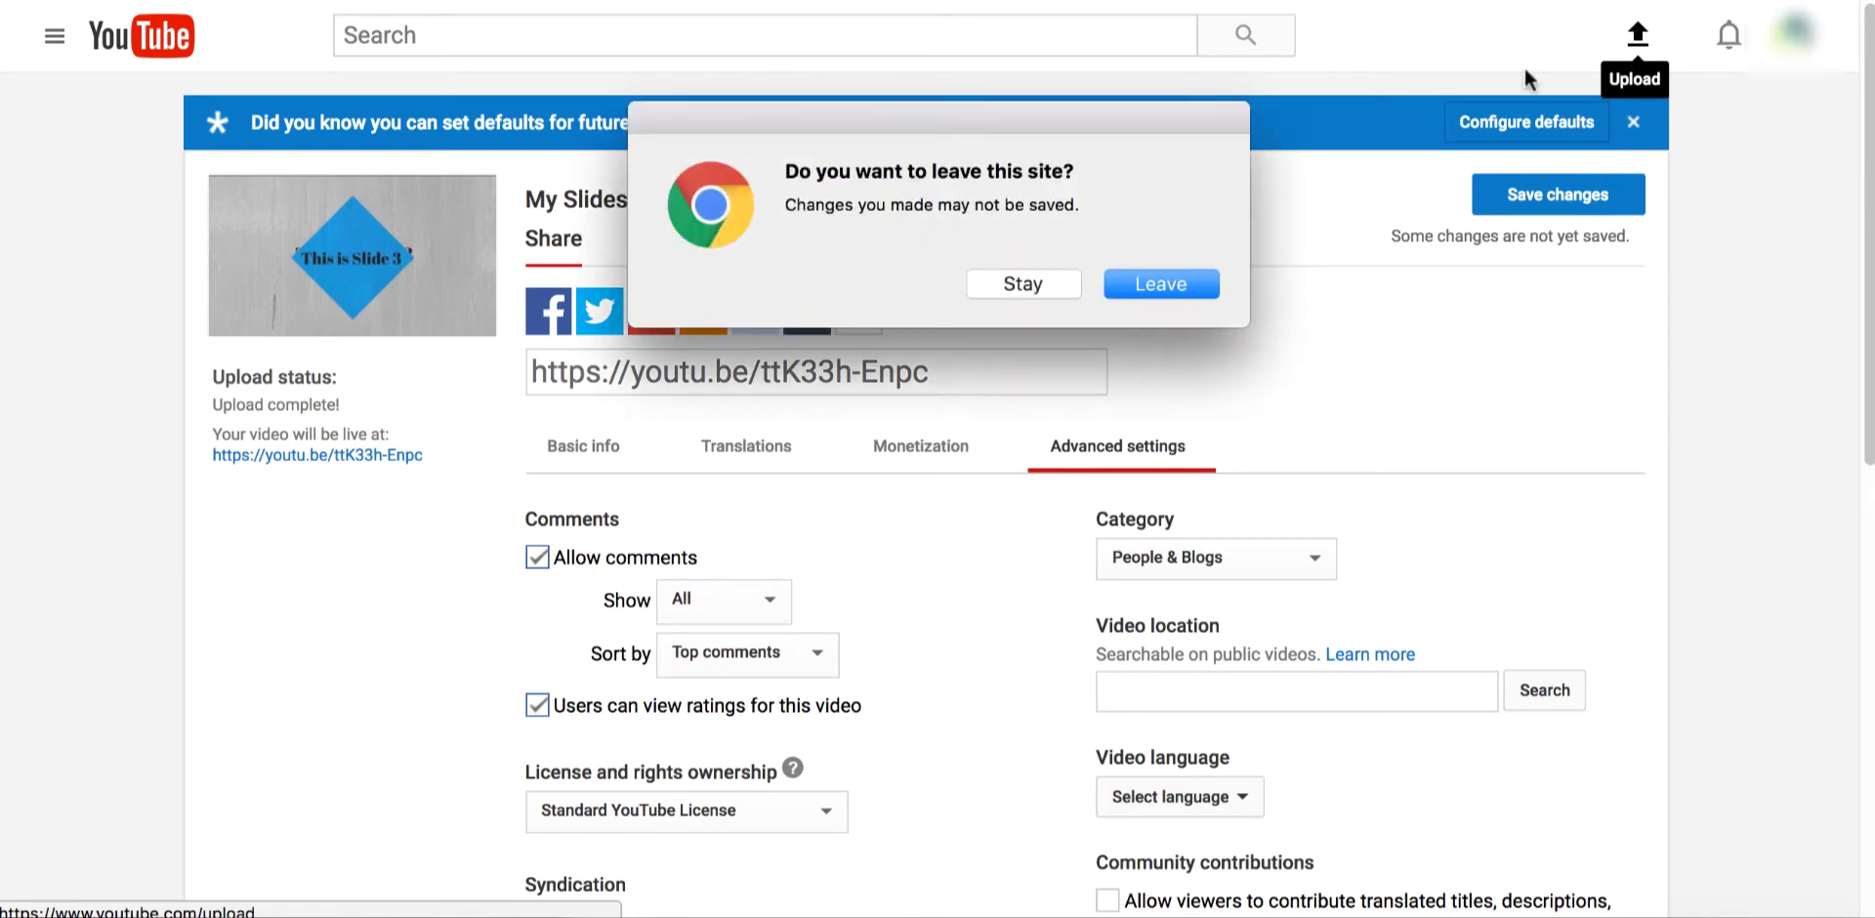
pyautogui.click(1131, 290)
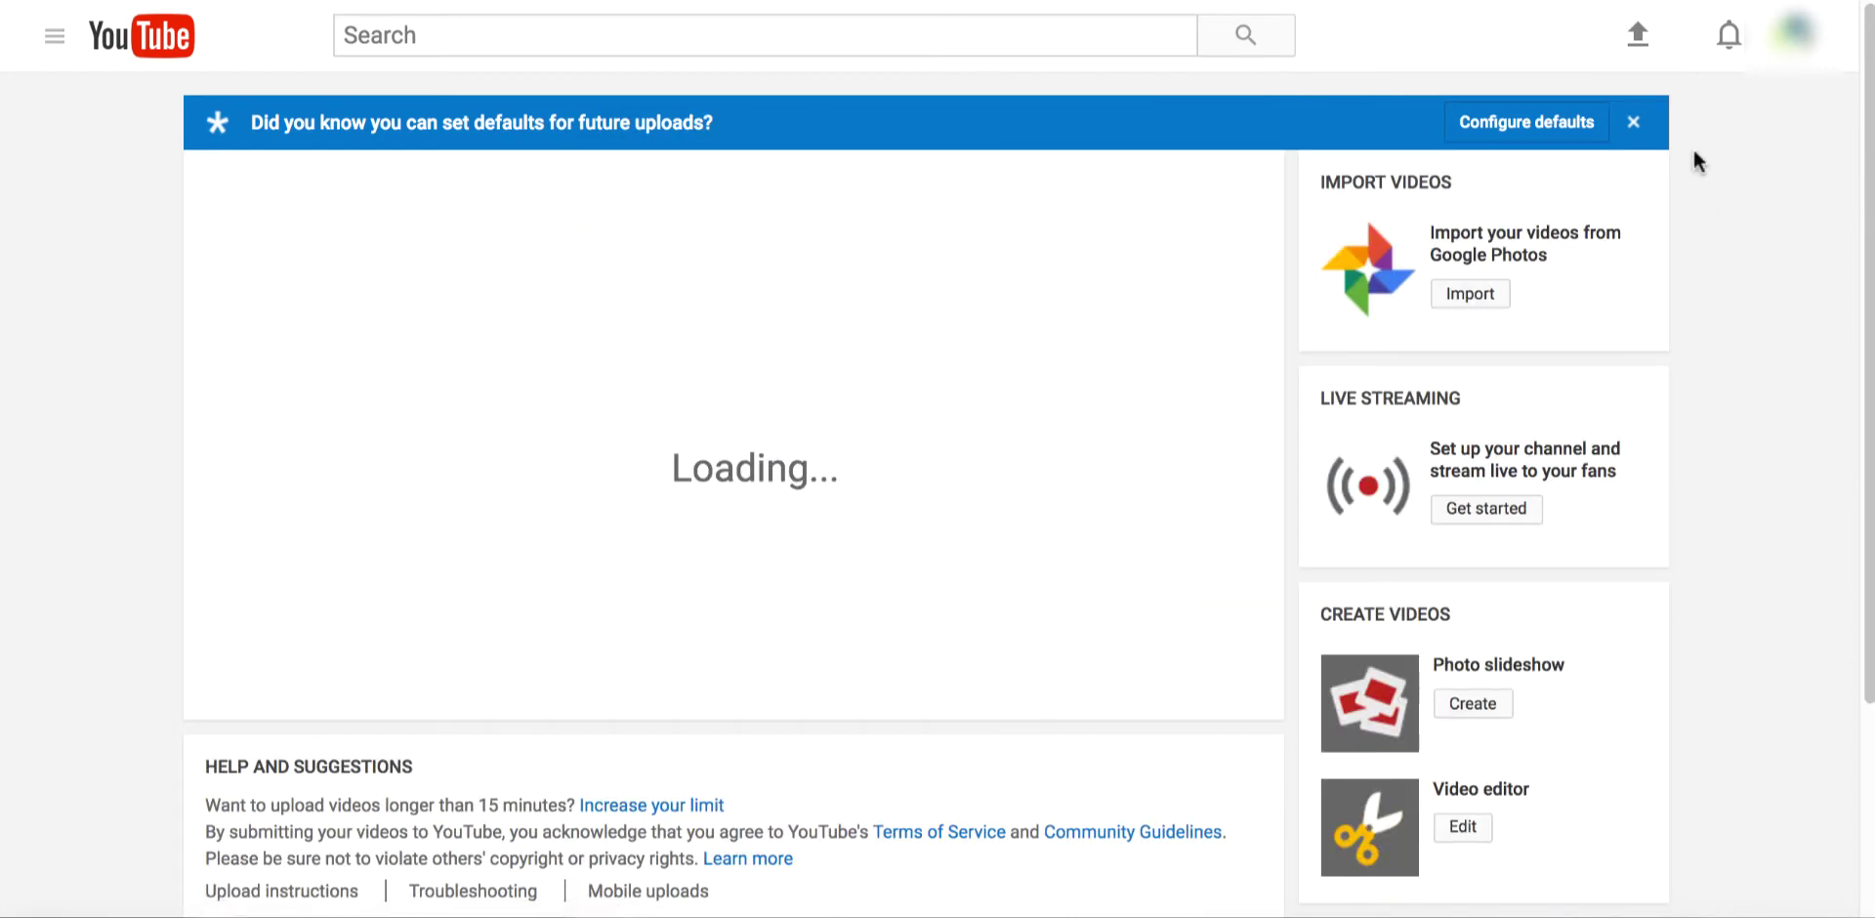
pyautogui.scroll(-1, 1766, 449)
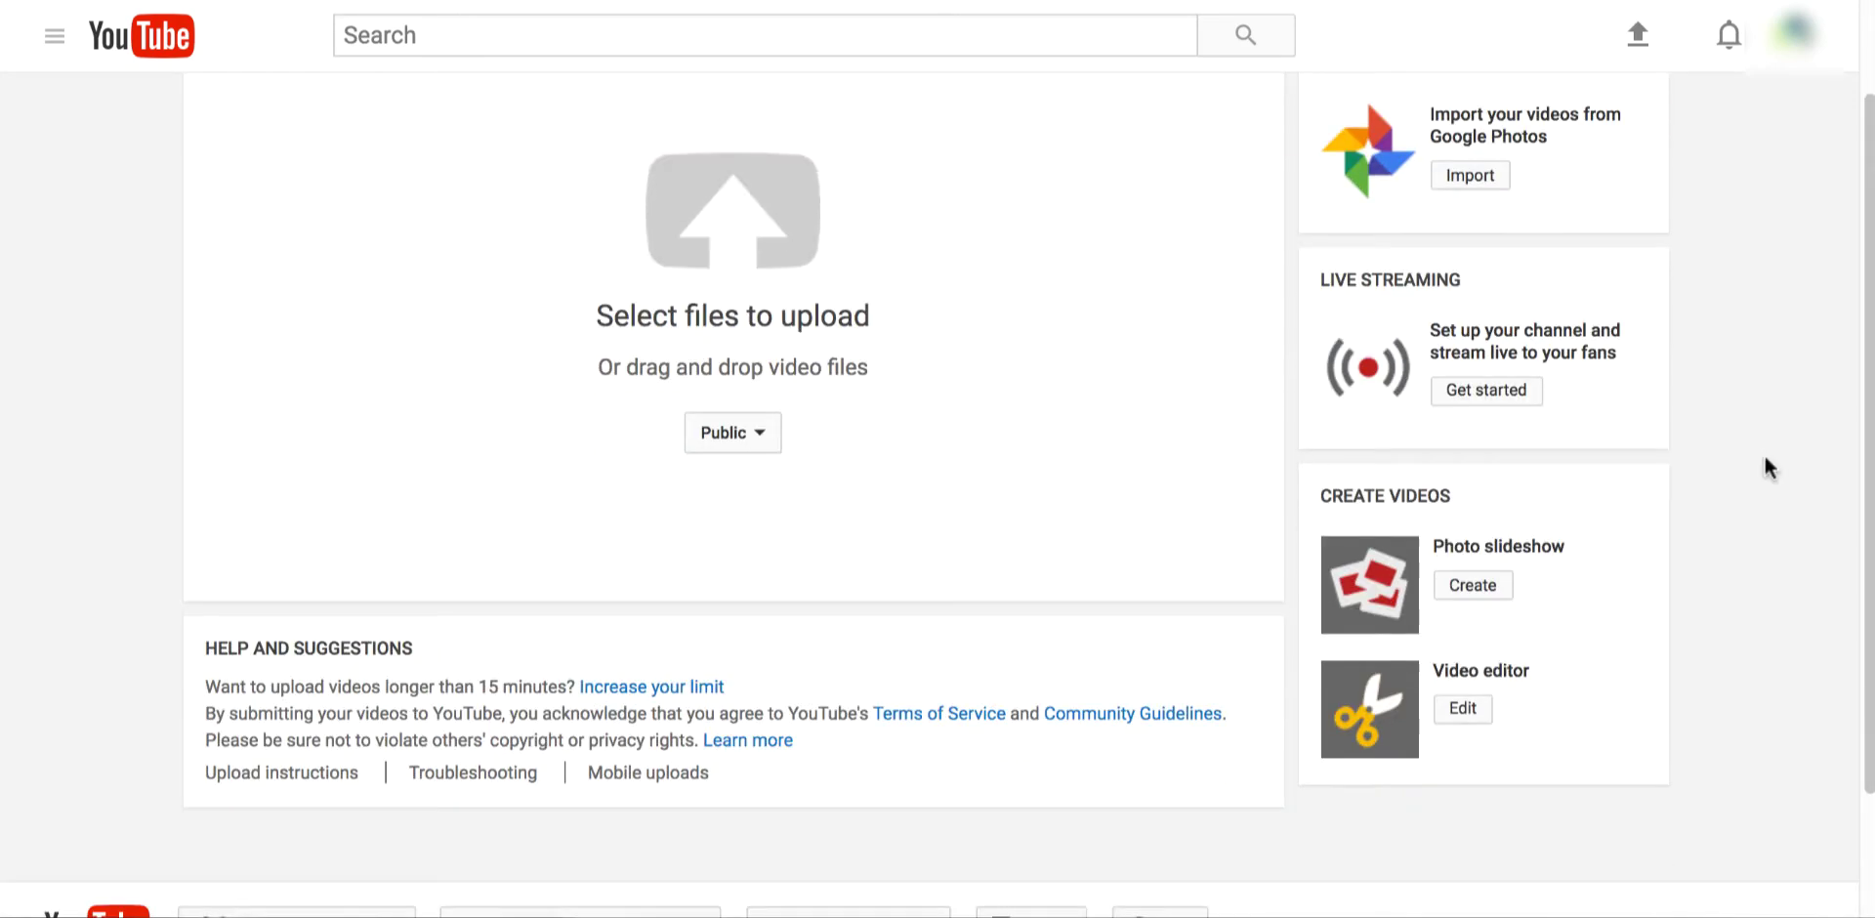
pyautogui.click(1462, 710)
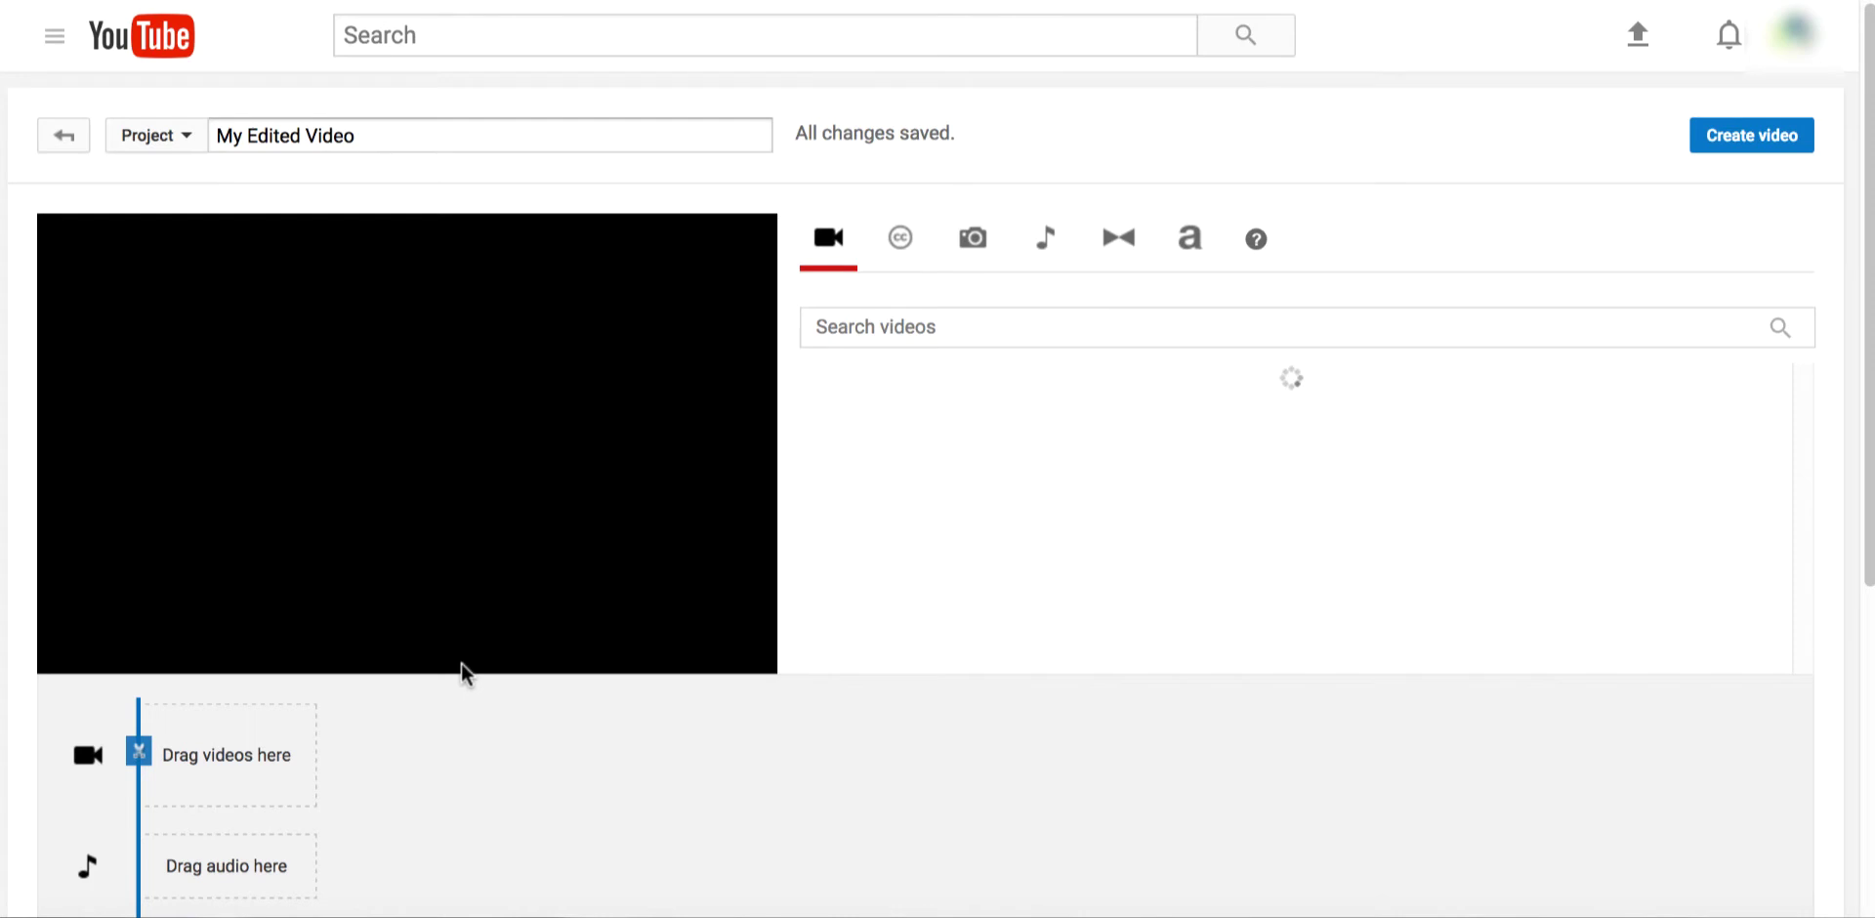
# Step: Search the Creative Commons videos for "2 Week Diet"
pyautogui.click(902, 244)
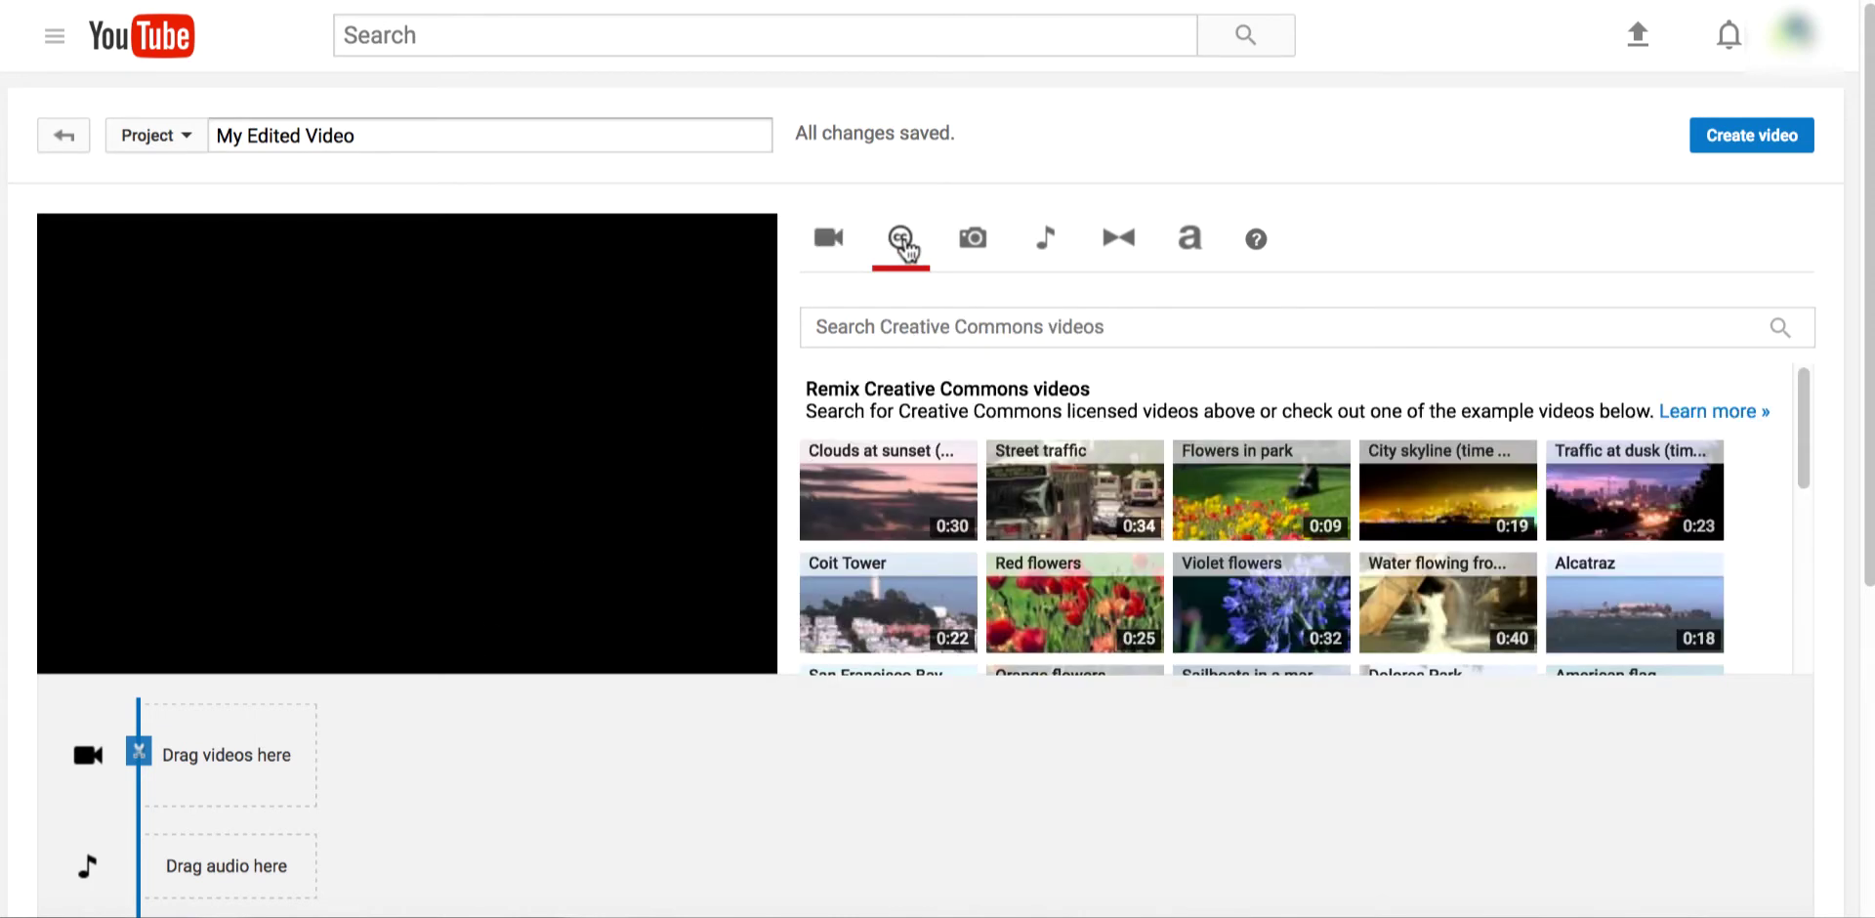
pyautogui.click(969, 331)
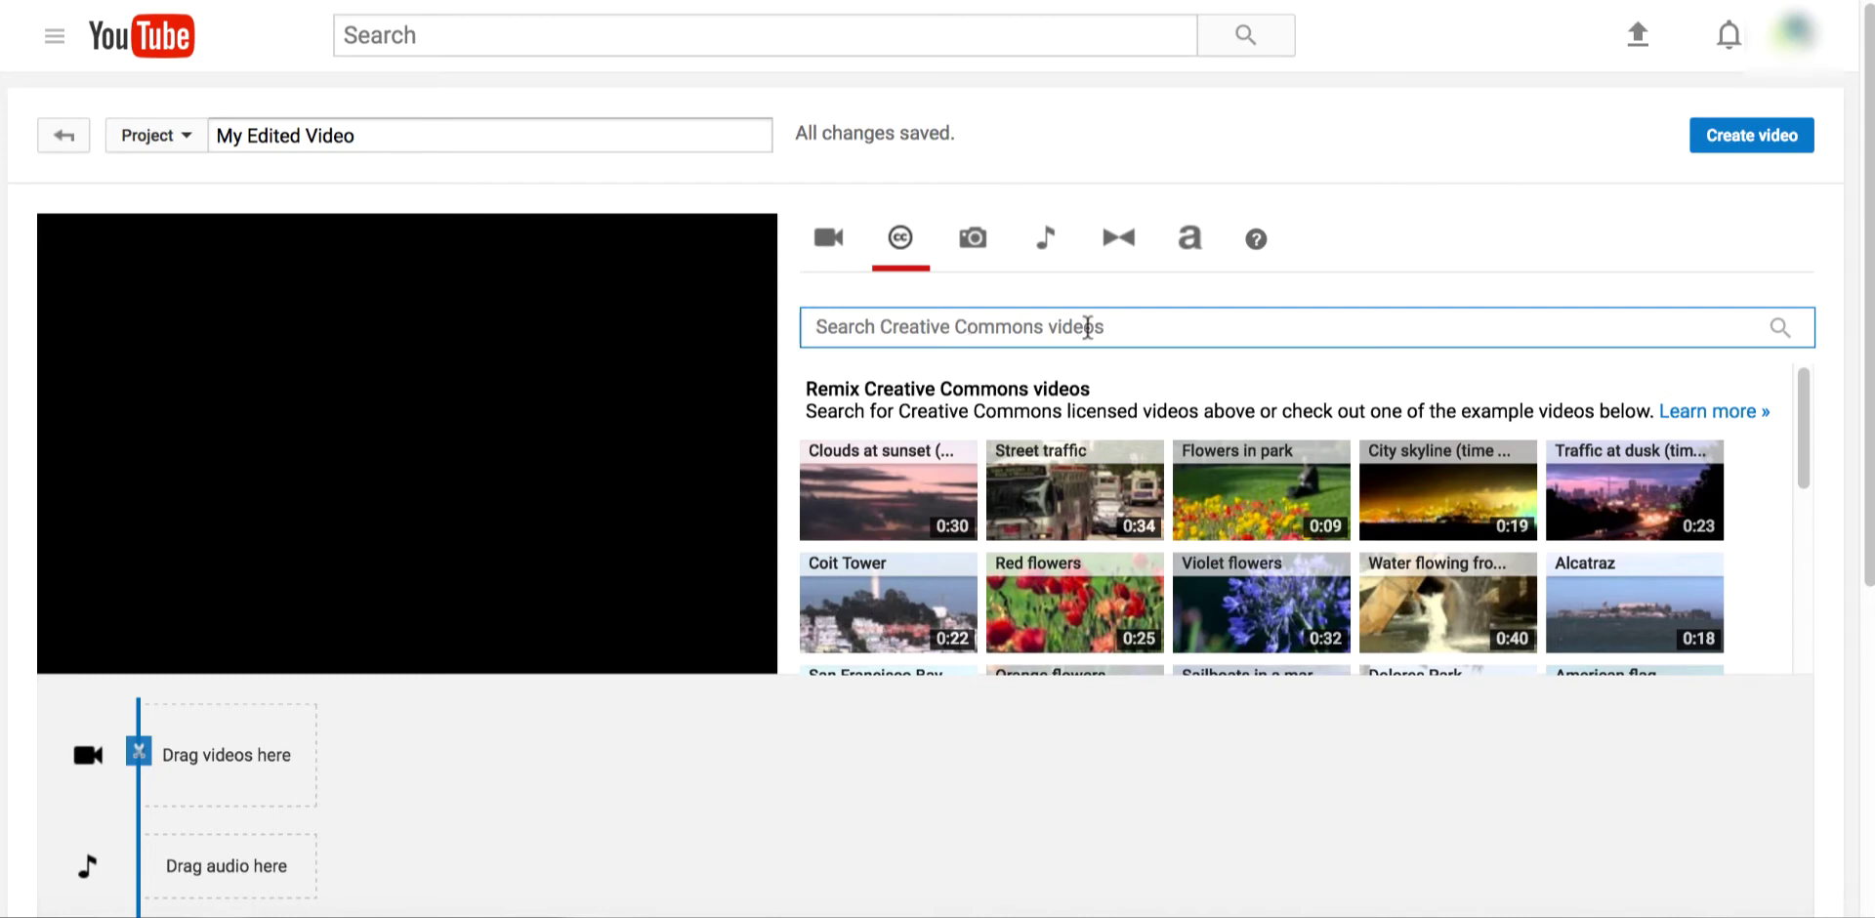
pyautogui.write('2 W')
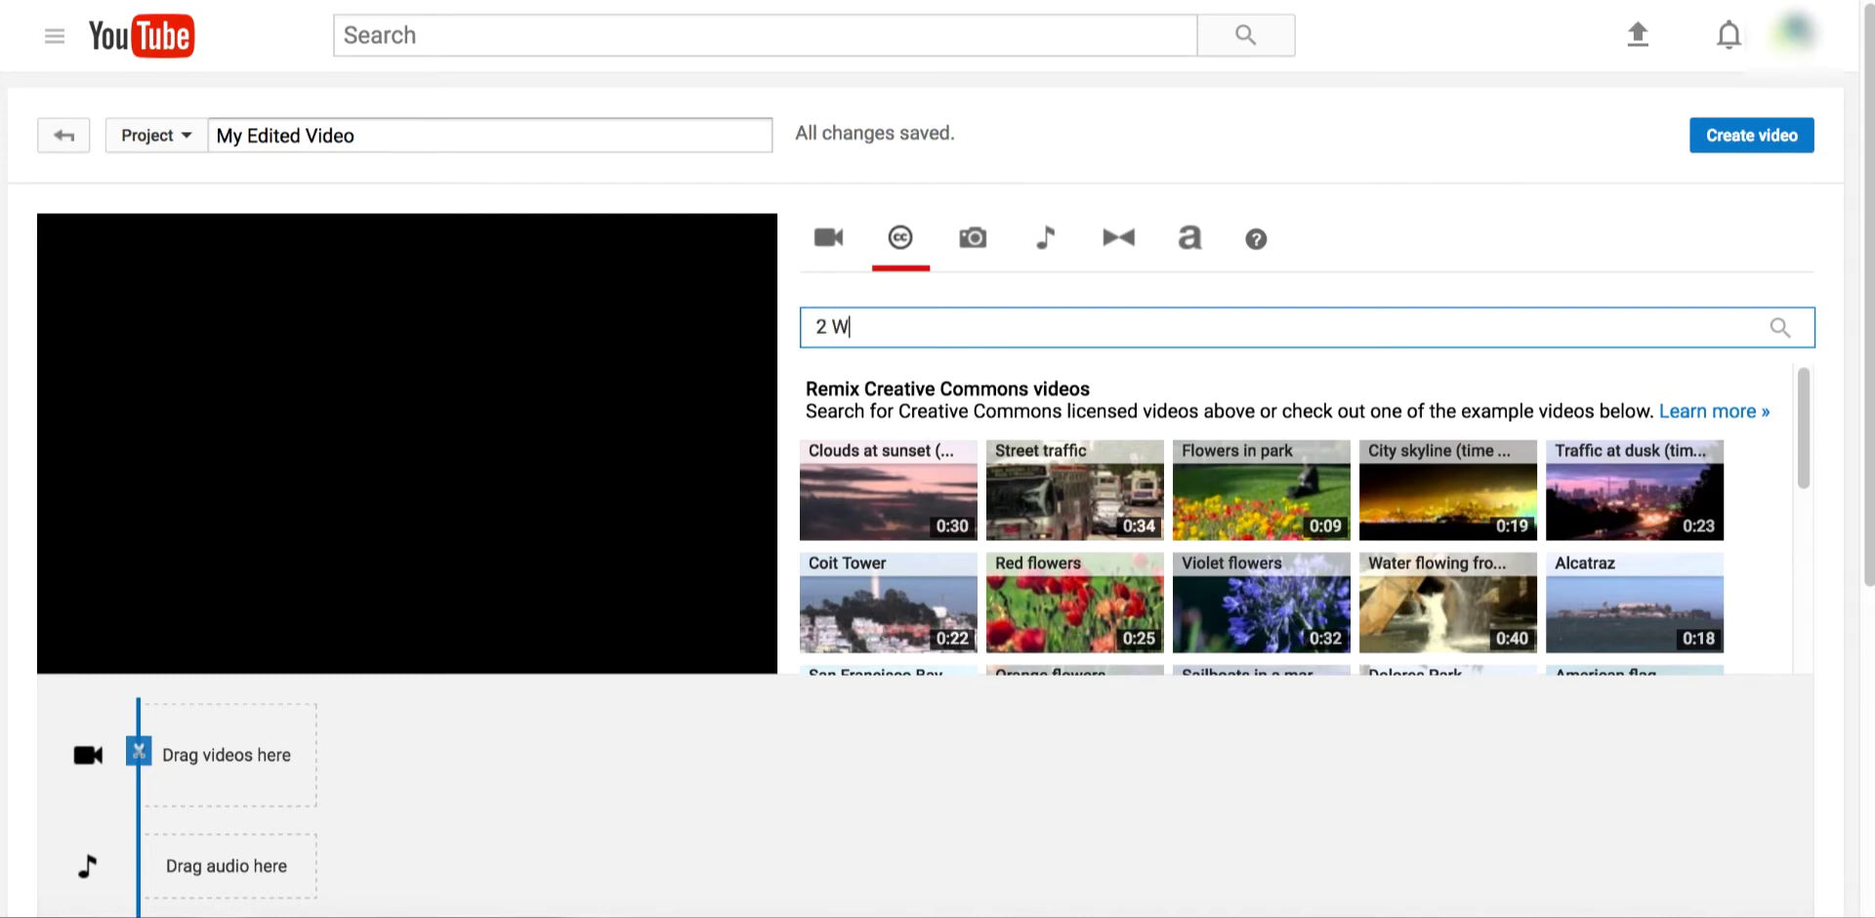
pyautogui.write('eek Diet')
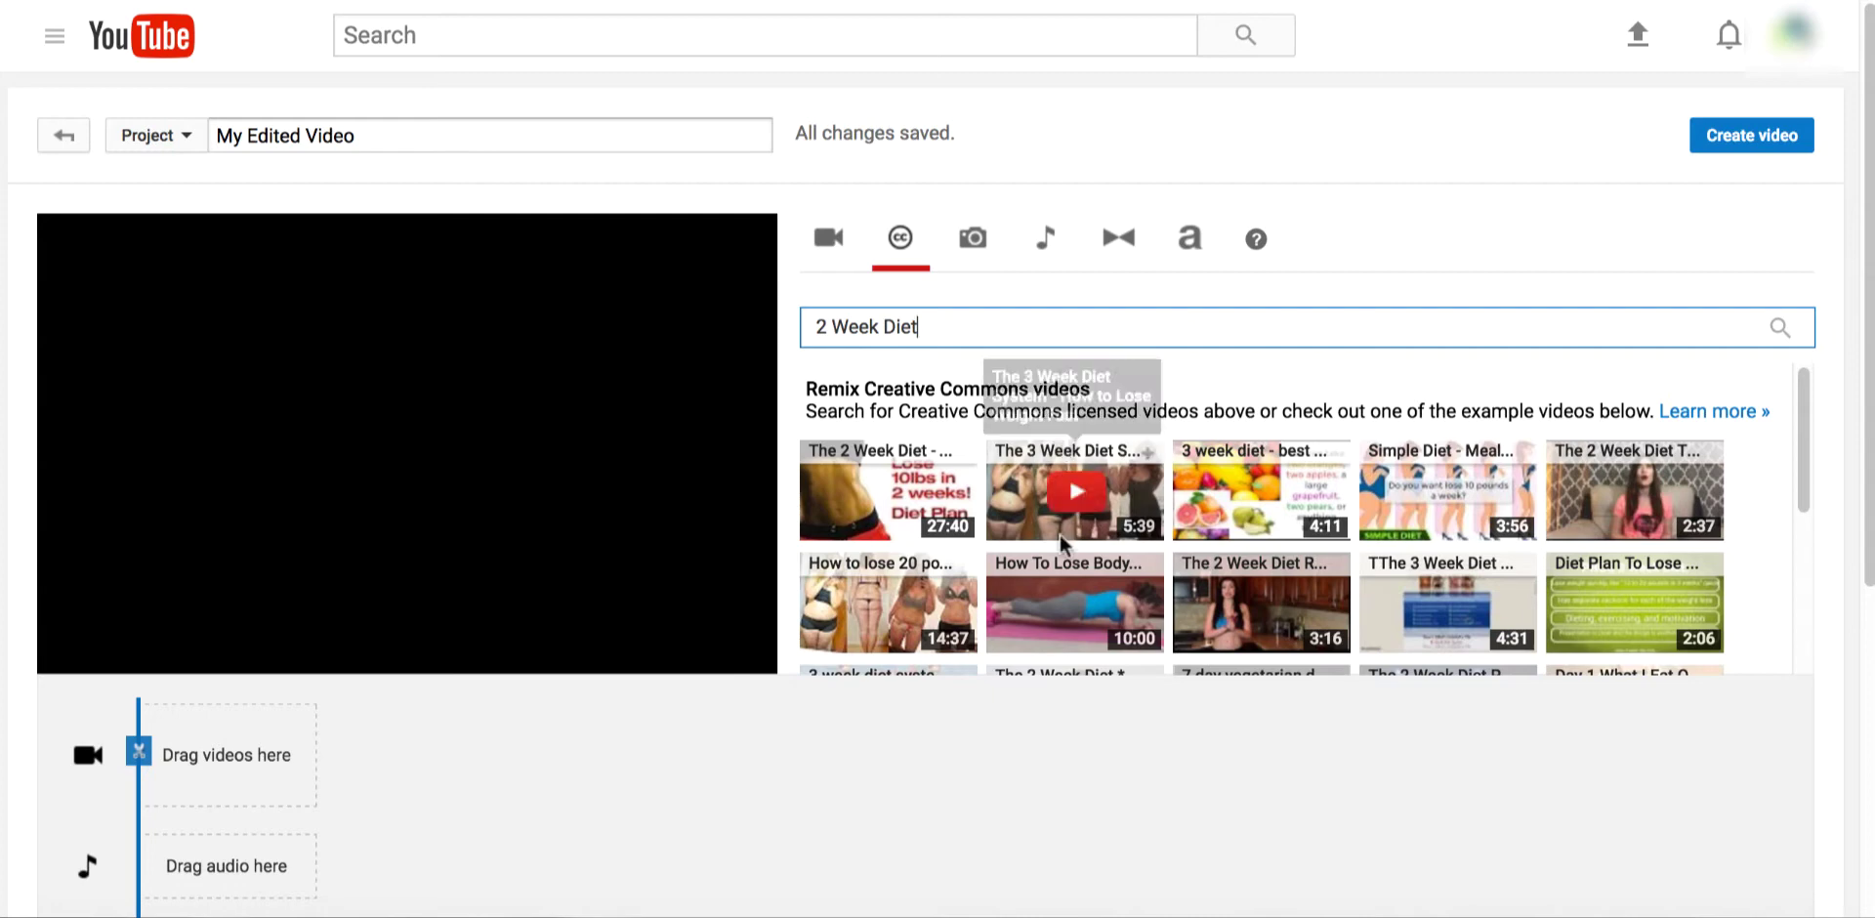
pyautogui.press('Tab')
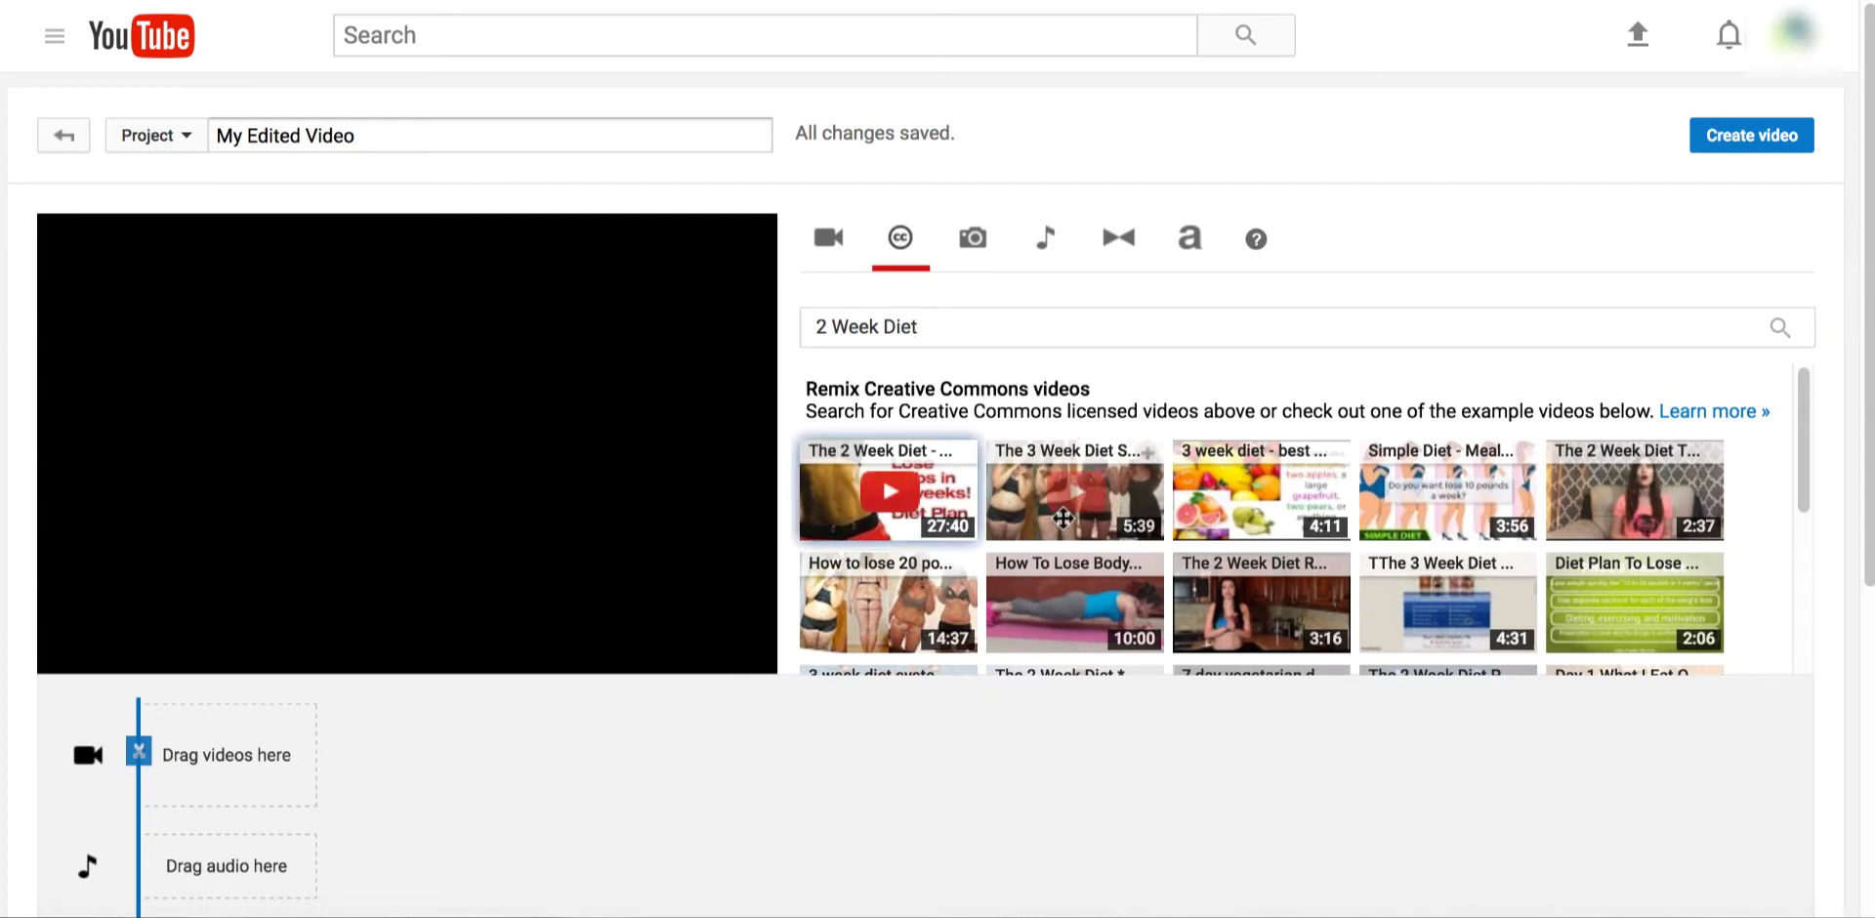
# Step: Add the video "3 week diet - best diet menu for fast weight loss" to the timeline and trim about 28 seconds off its start
pyautogui.moveTo(1063, 518); pyautogui.dragTo(1175, 512)
pyautogui.moveTo(887, 499); pyautogui.dragTo(916, 556)
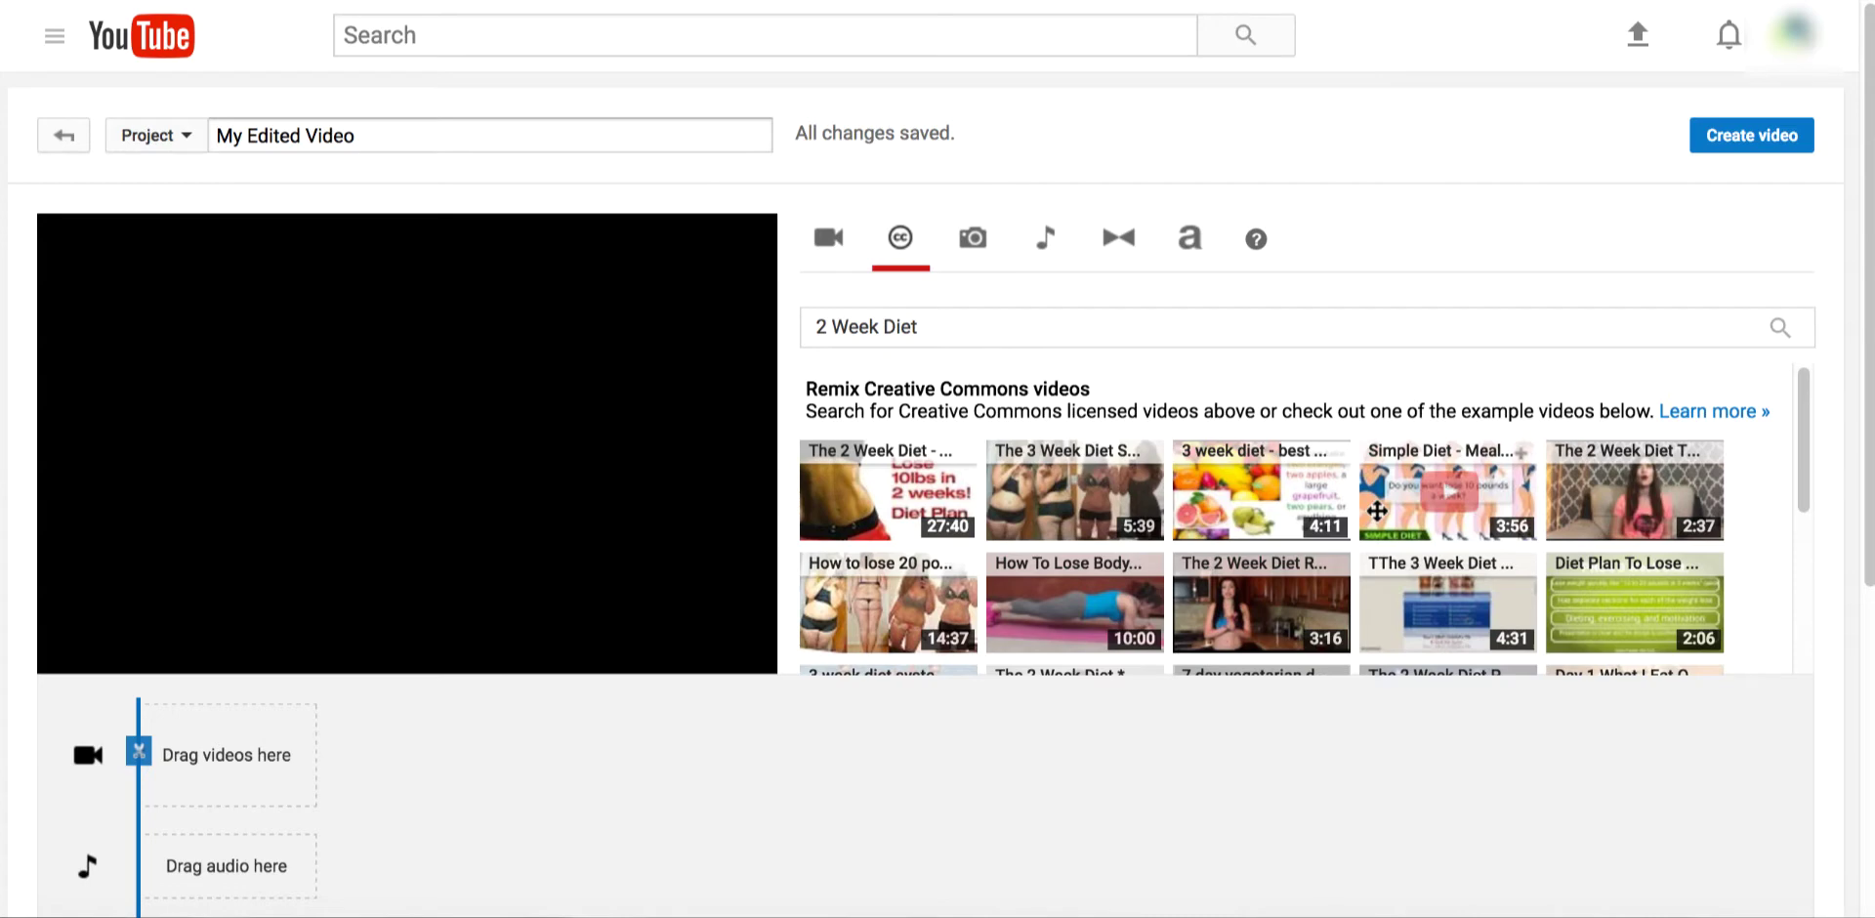
pyautogui.moveTo(1260, 498); pyautogui.dragTo(264, 759)
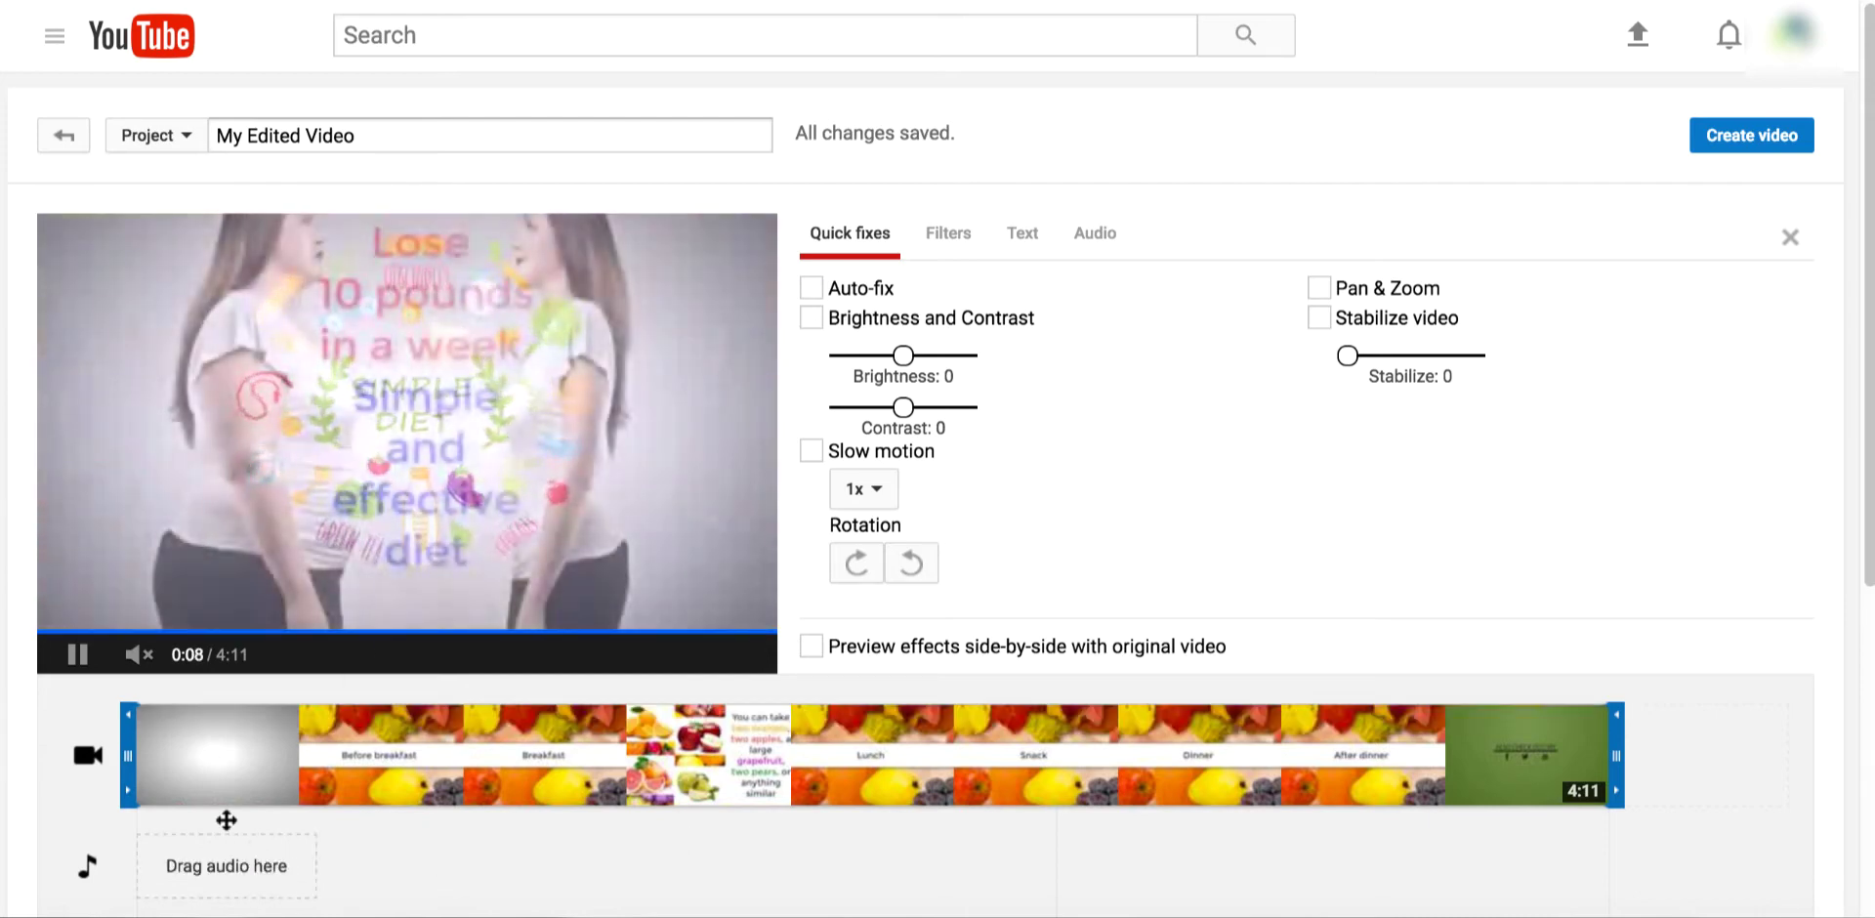
pyautogui.moveTo(128, 755); pyautogui.dragTo(294, 762)
pyautogui.click(452, 486)
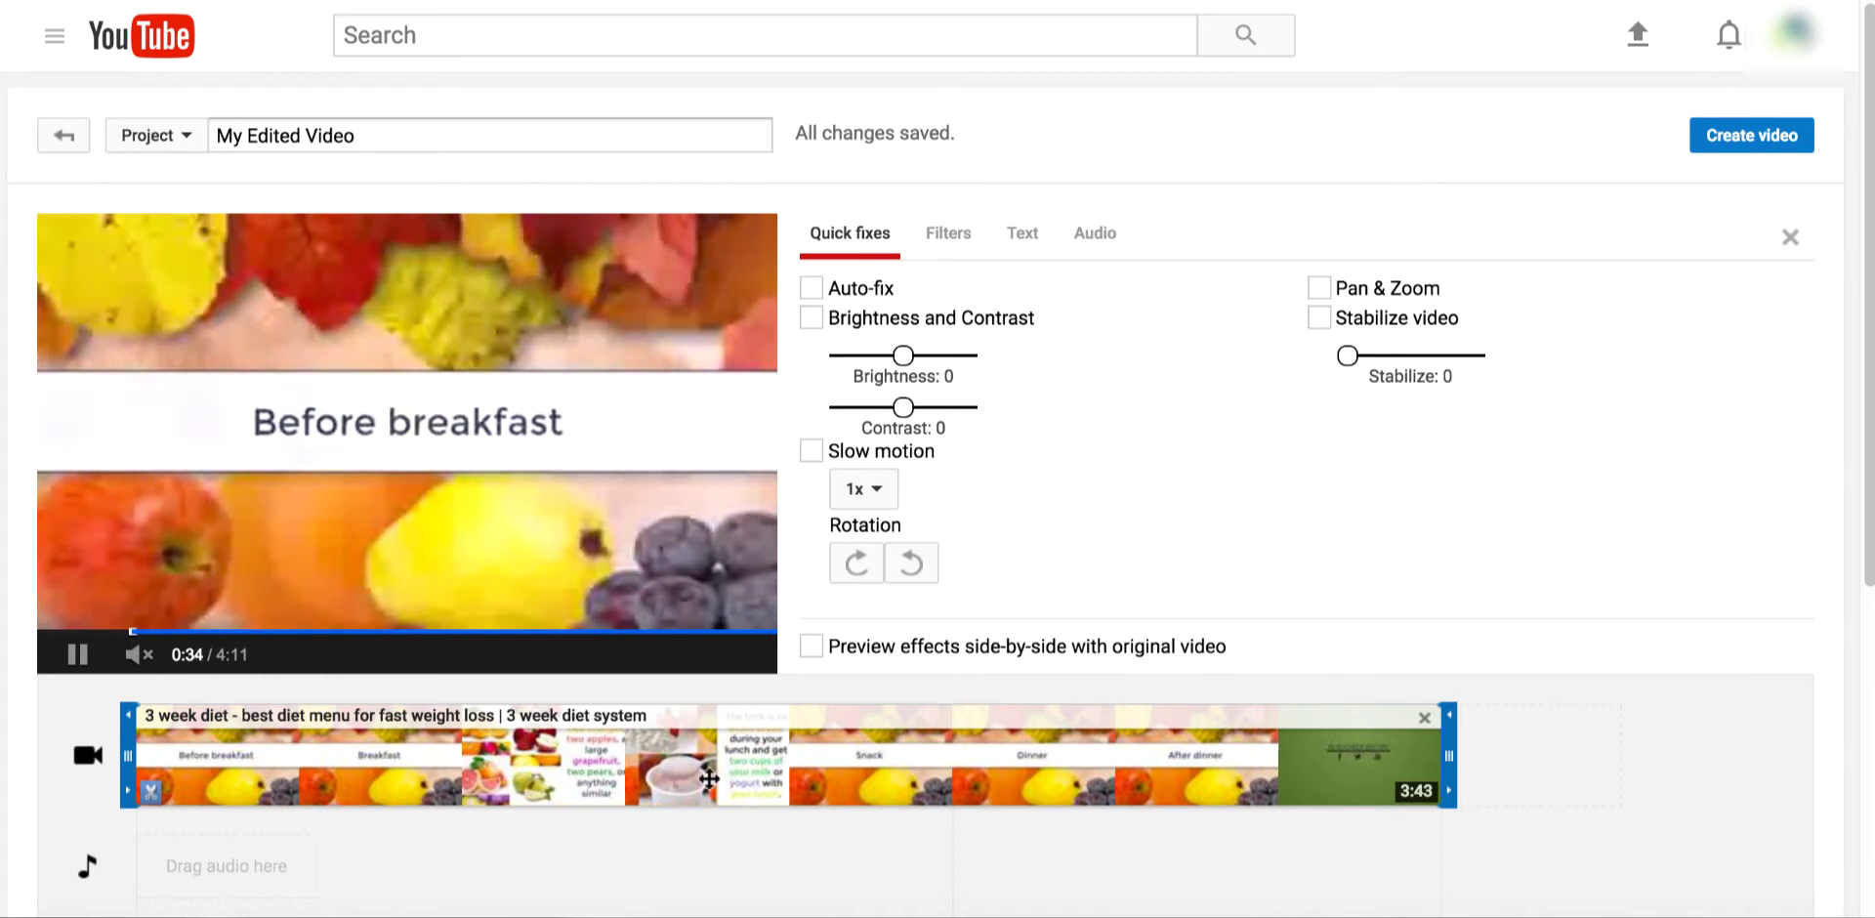
# Step: Set the project title to "2 Week Diet"
pyautogui.click(394, 120)
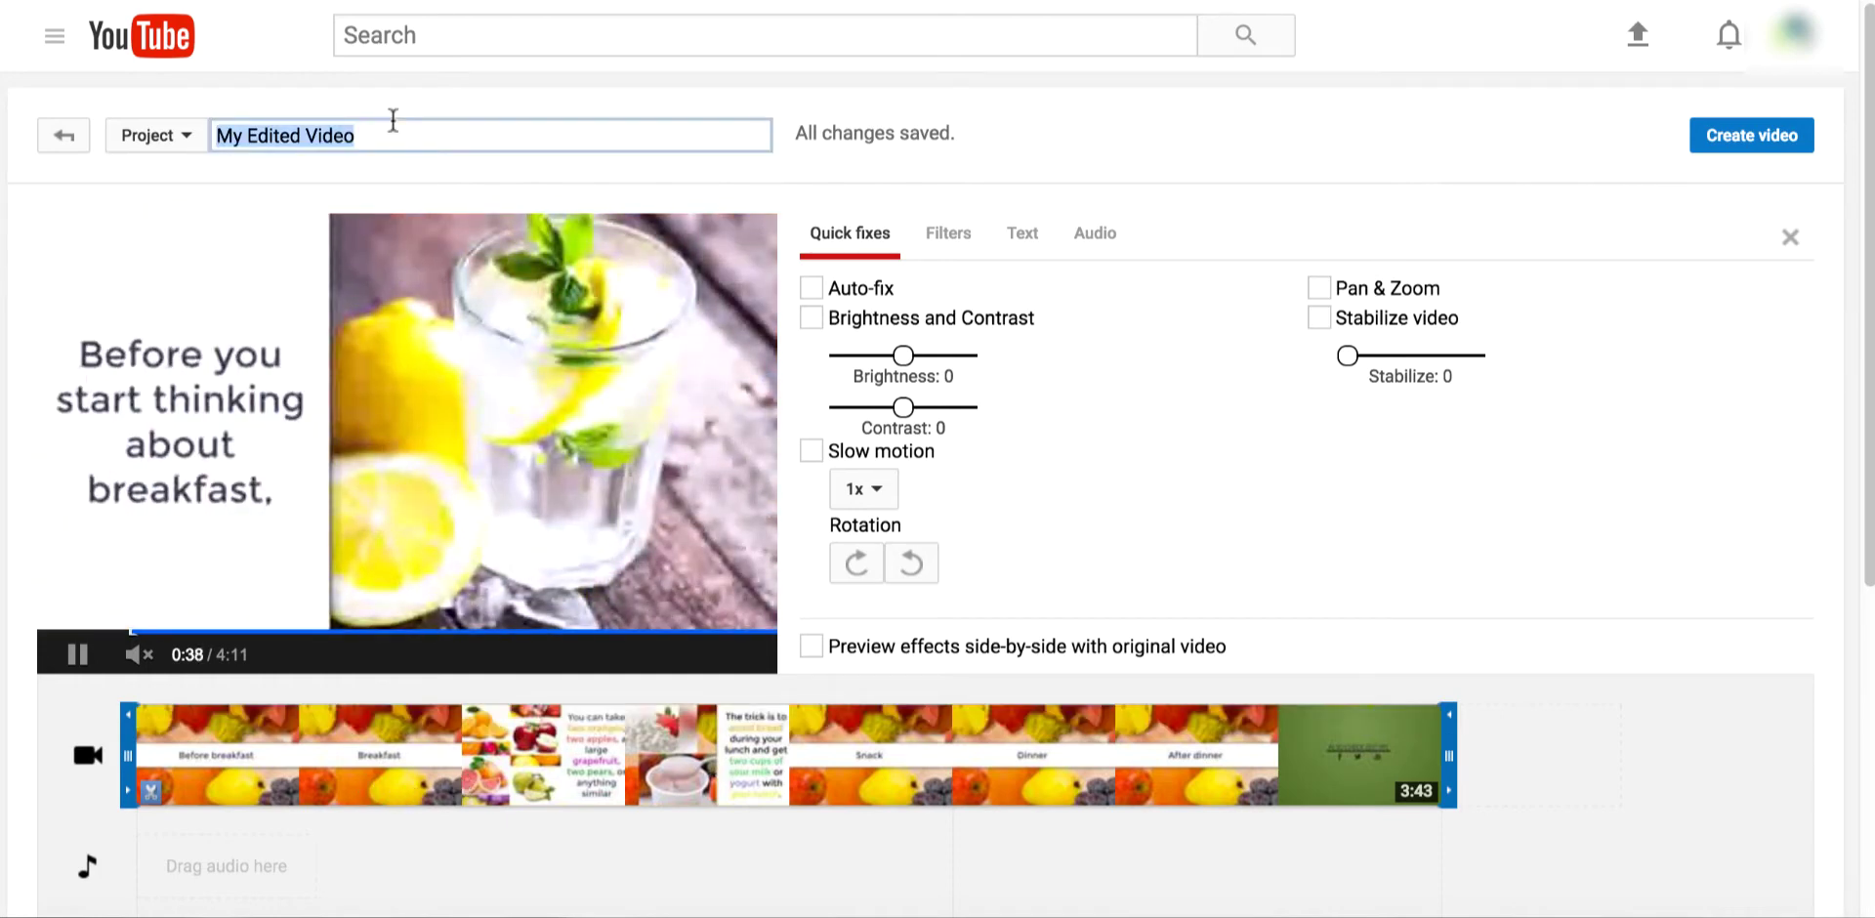
pyautogui.write('2 W')
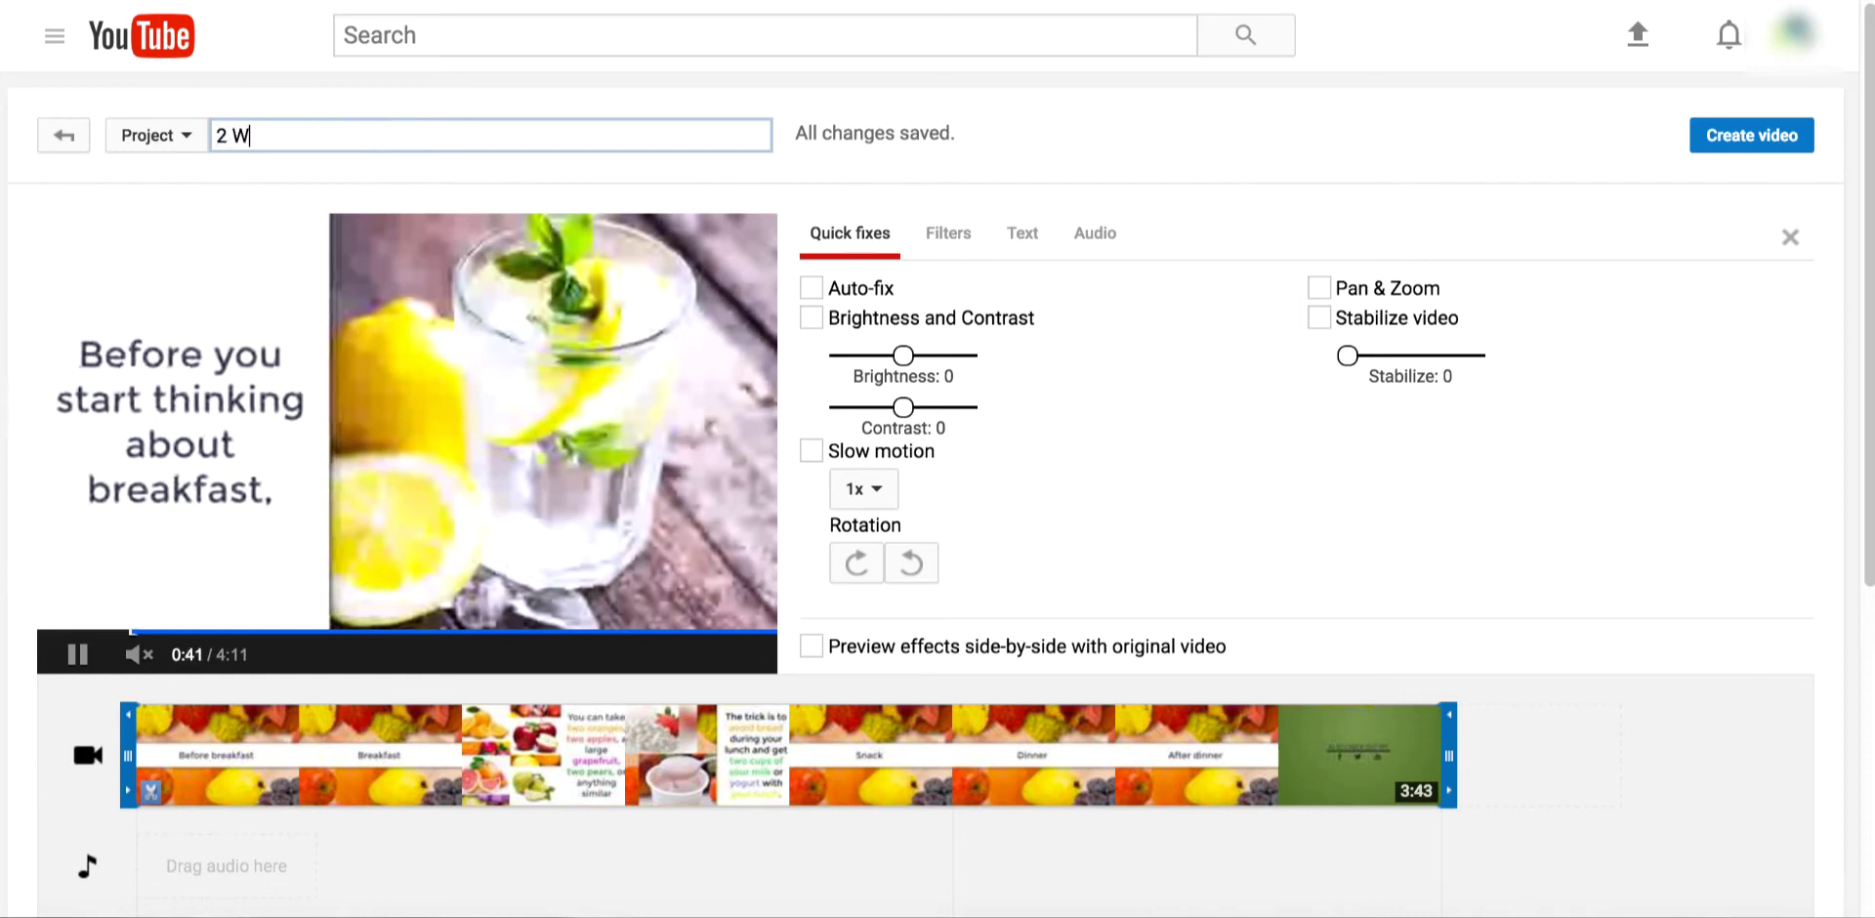
pyautogui.write('eek Diet')
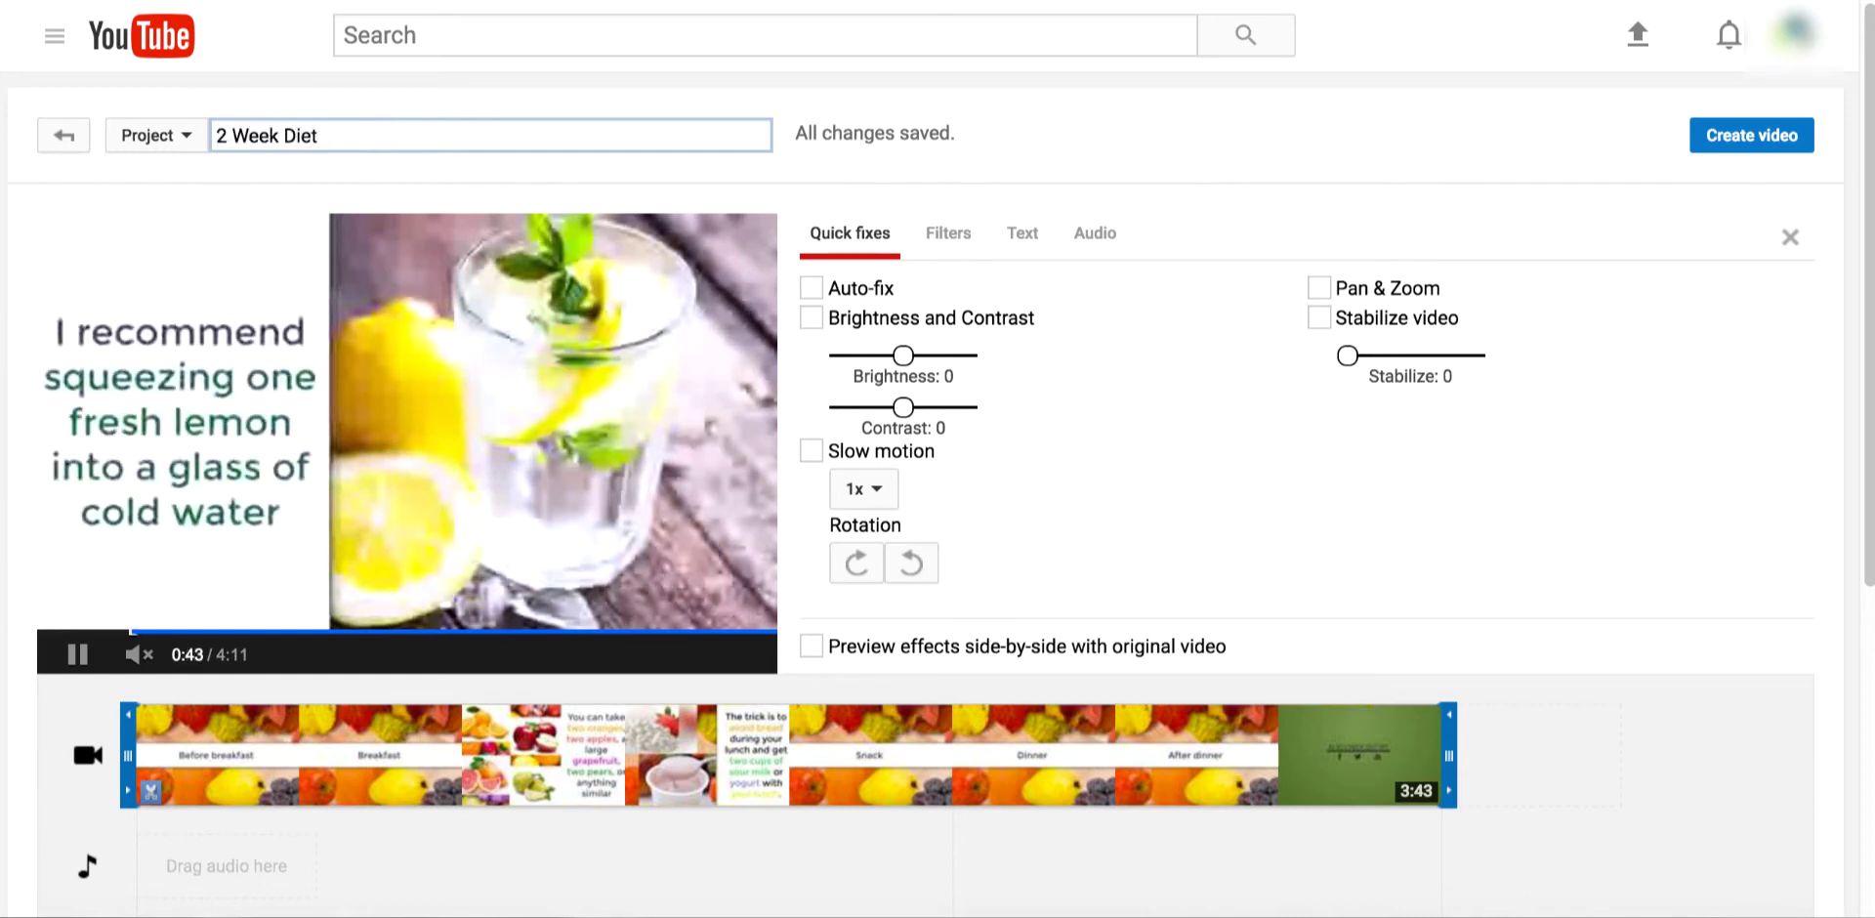
# Step: Replace the project title with "Best Foods to Reduce Fat"
pyautogui.hotkey('ctrl', 'a')
pyautogui.write('Best food')
pyautogui.press('BackSpace')
pyautogui.press('BackSpace')
pyautogui.press('BackSpace')
pyautogui.press('BackSpace')
pyautogui.write('Foods to Reduce Ma')
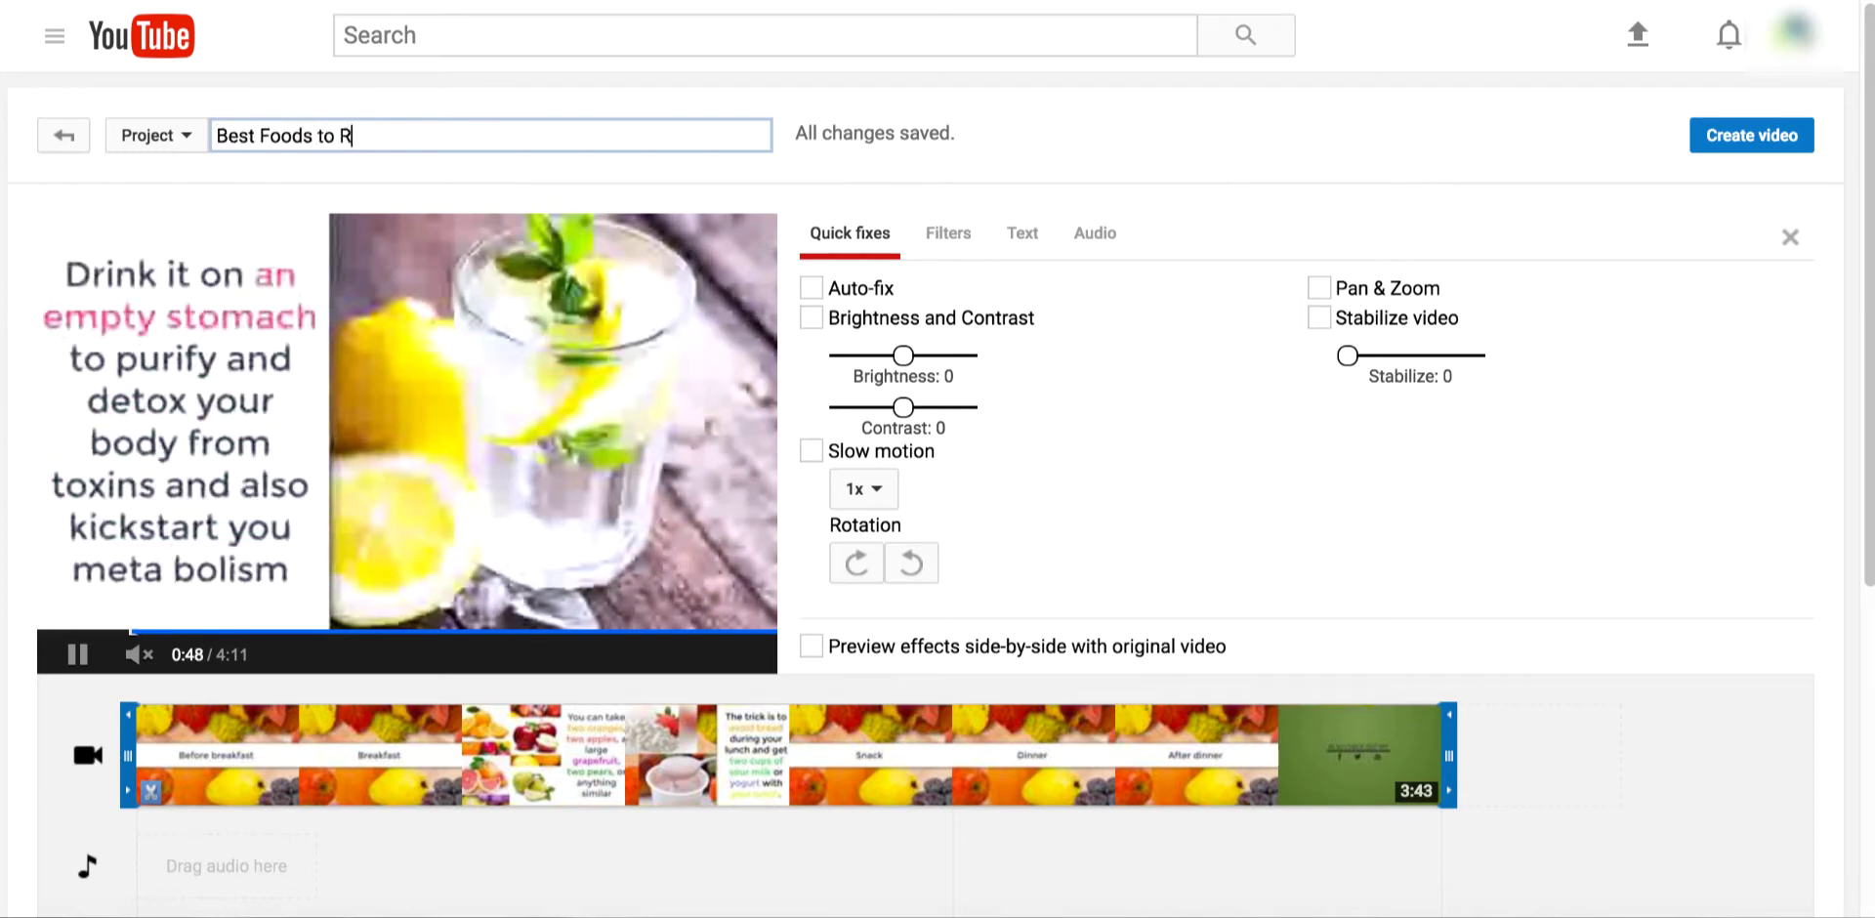
pyautogui.press('BackSpace')
pyautogui.press('BackSpace')
pyautogui.write('Fat')
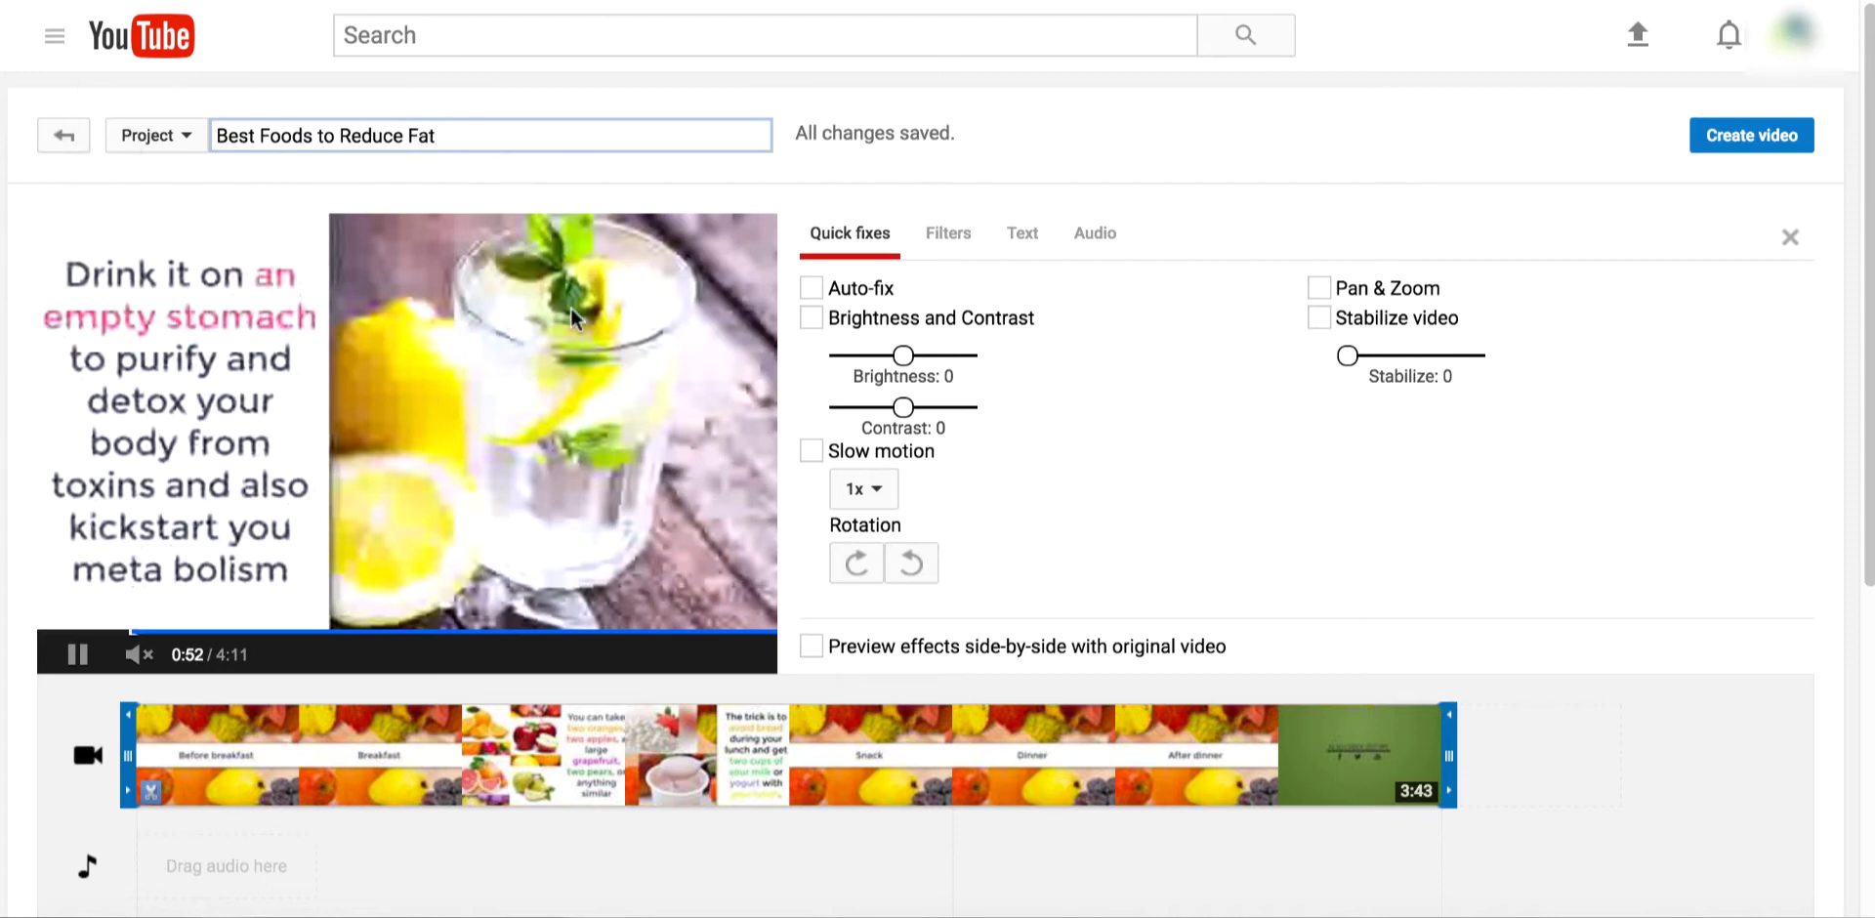
# Step: Add the song "Child's Garden" by Dax Johnson at the start of the project's audio track
pyautogui.click(1396, 570)
pyautogui.scroll(-3, 1396, 569)
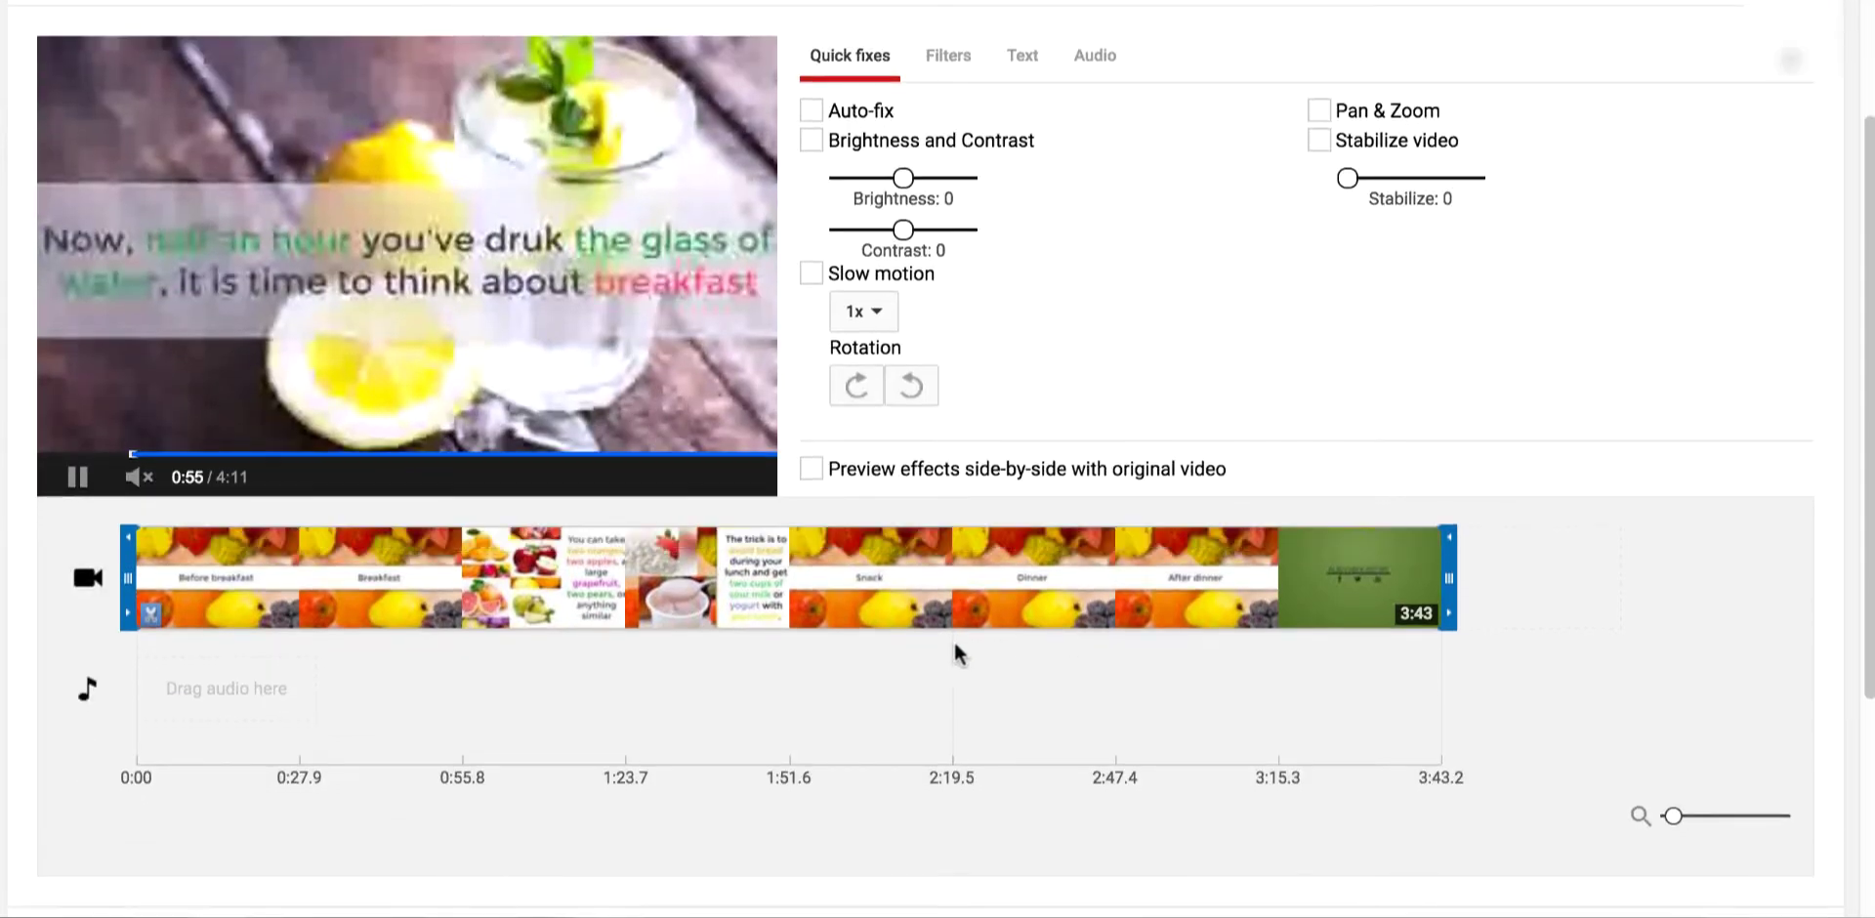
pyautogui.click(192, 716)
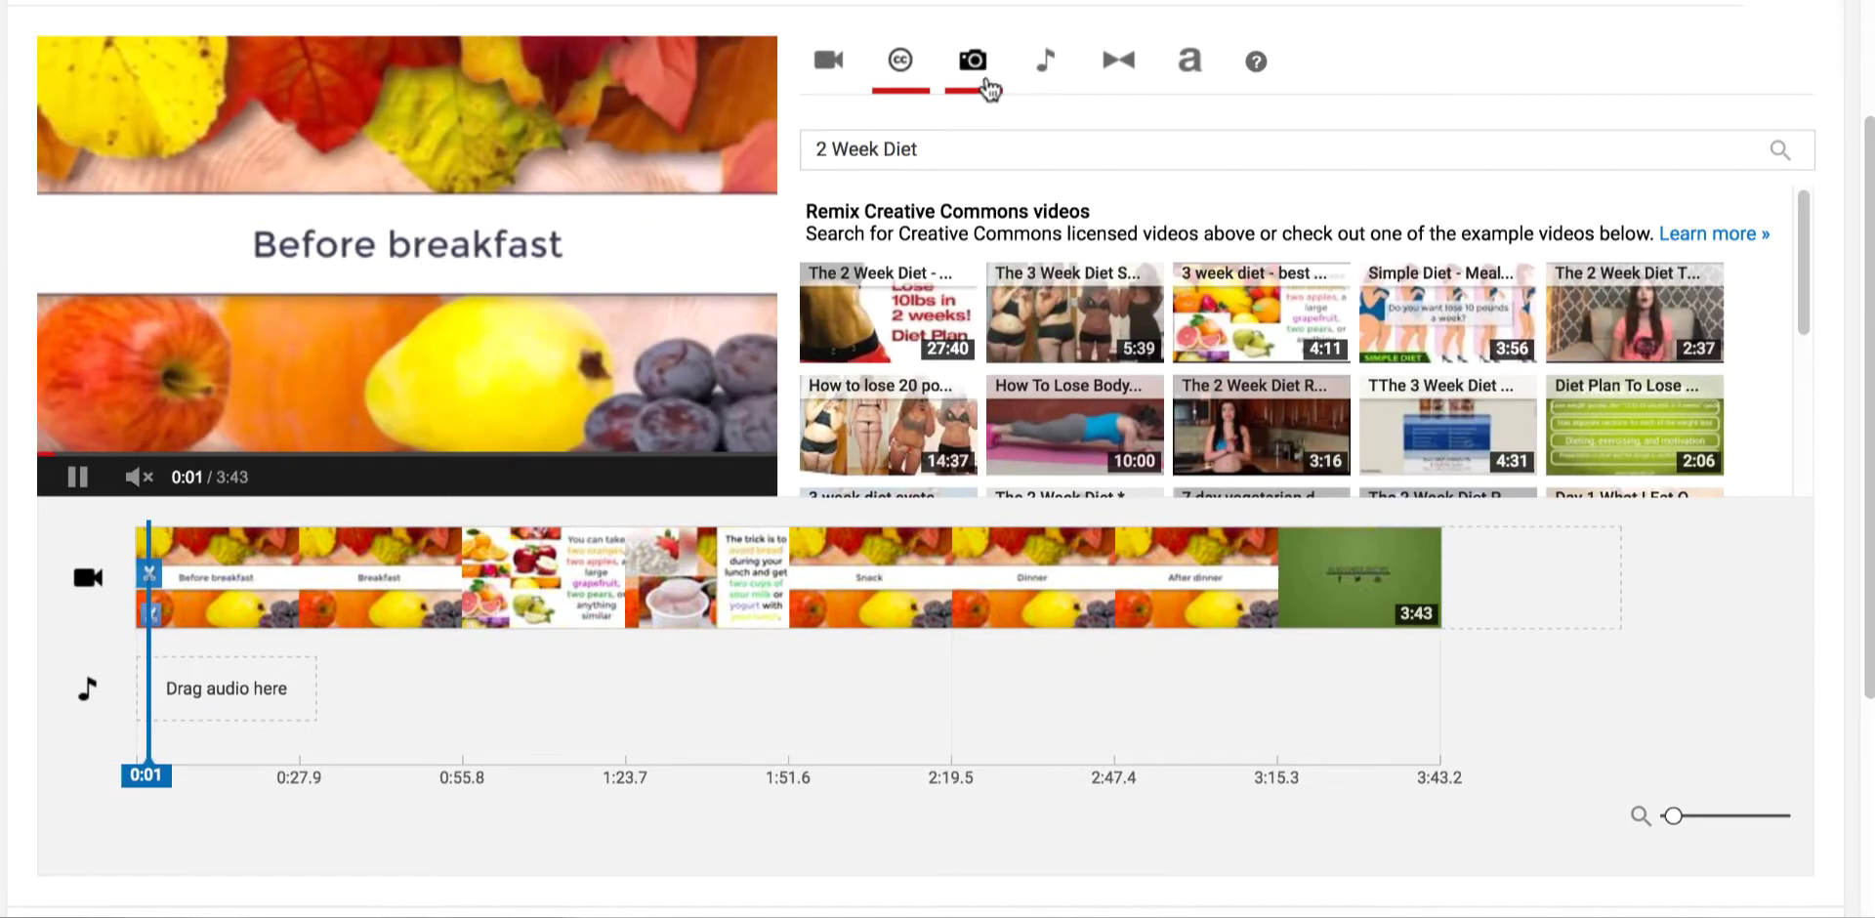
pyautogui.click(1041, 66)
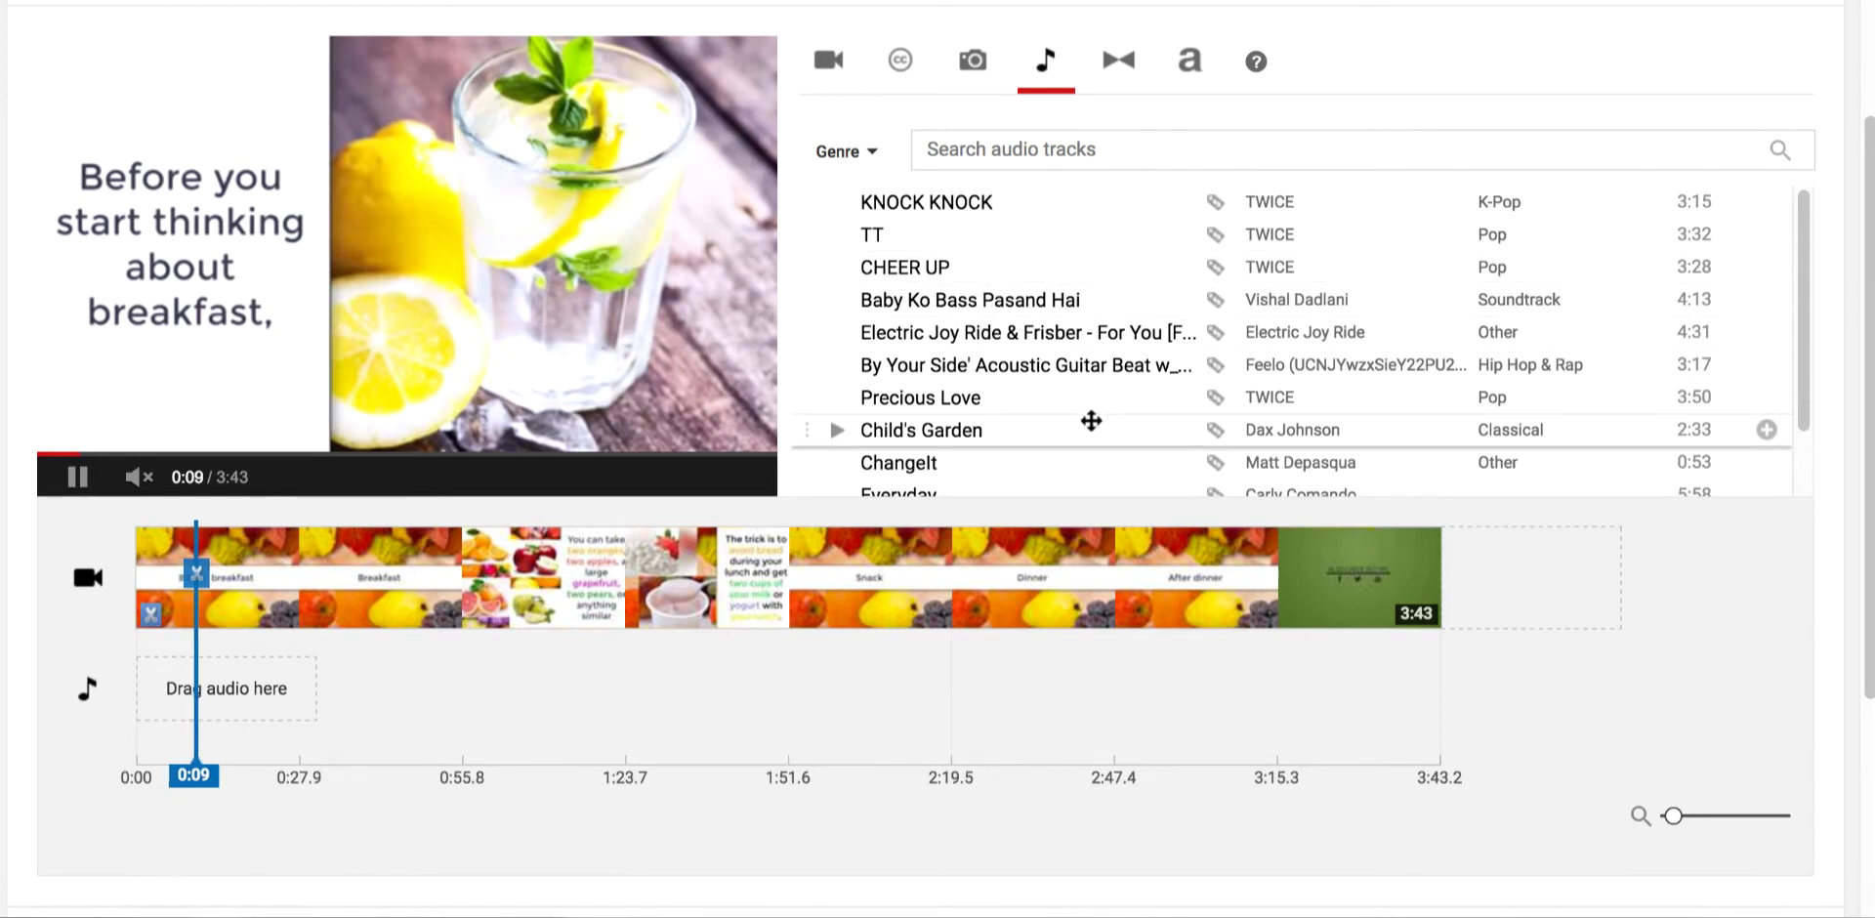
pyautogui.moveTo(1059, 432); pyautogui.dragTo(281, 684)
# Step: Place the song "For You" by Electric Joy Ride & Frisber directly after Child's Garden on the audio track and close the clip settings
pyautogui.moveTo(1039, 695); pyautogui.dragTo(1431, 700)
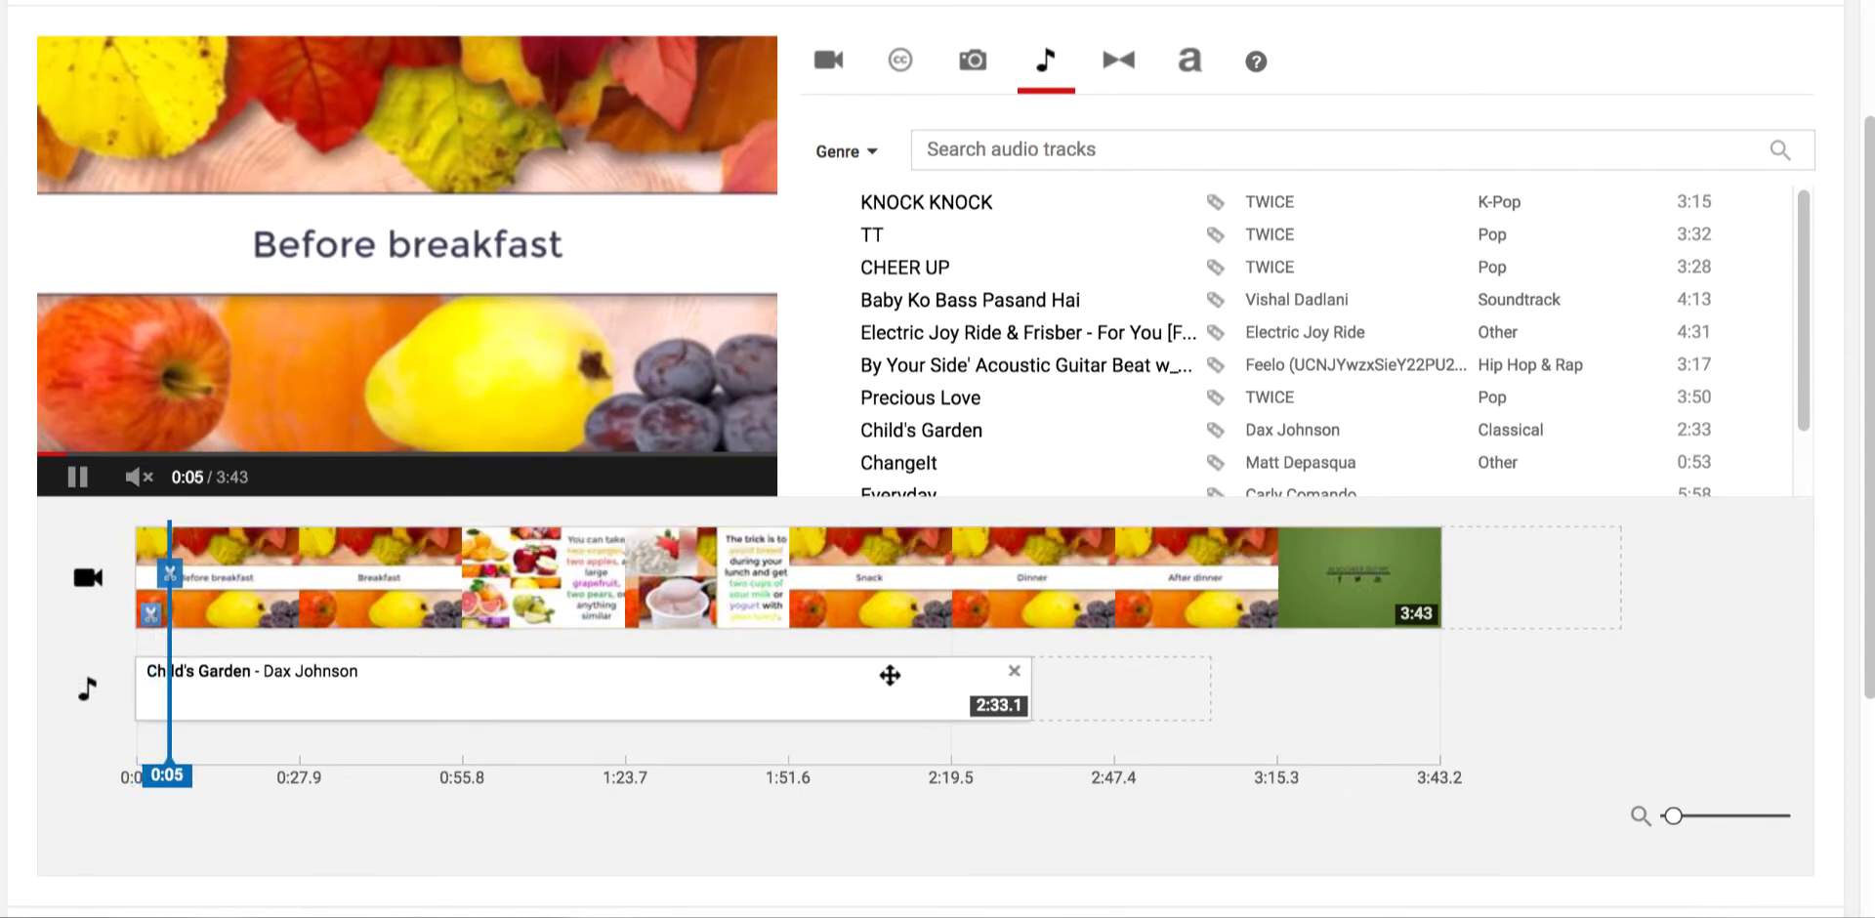
pyautogui.moveTo(1097, 328); pyautogui.dragTo(1169, 686)
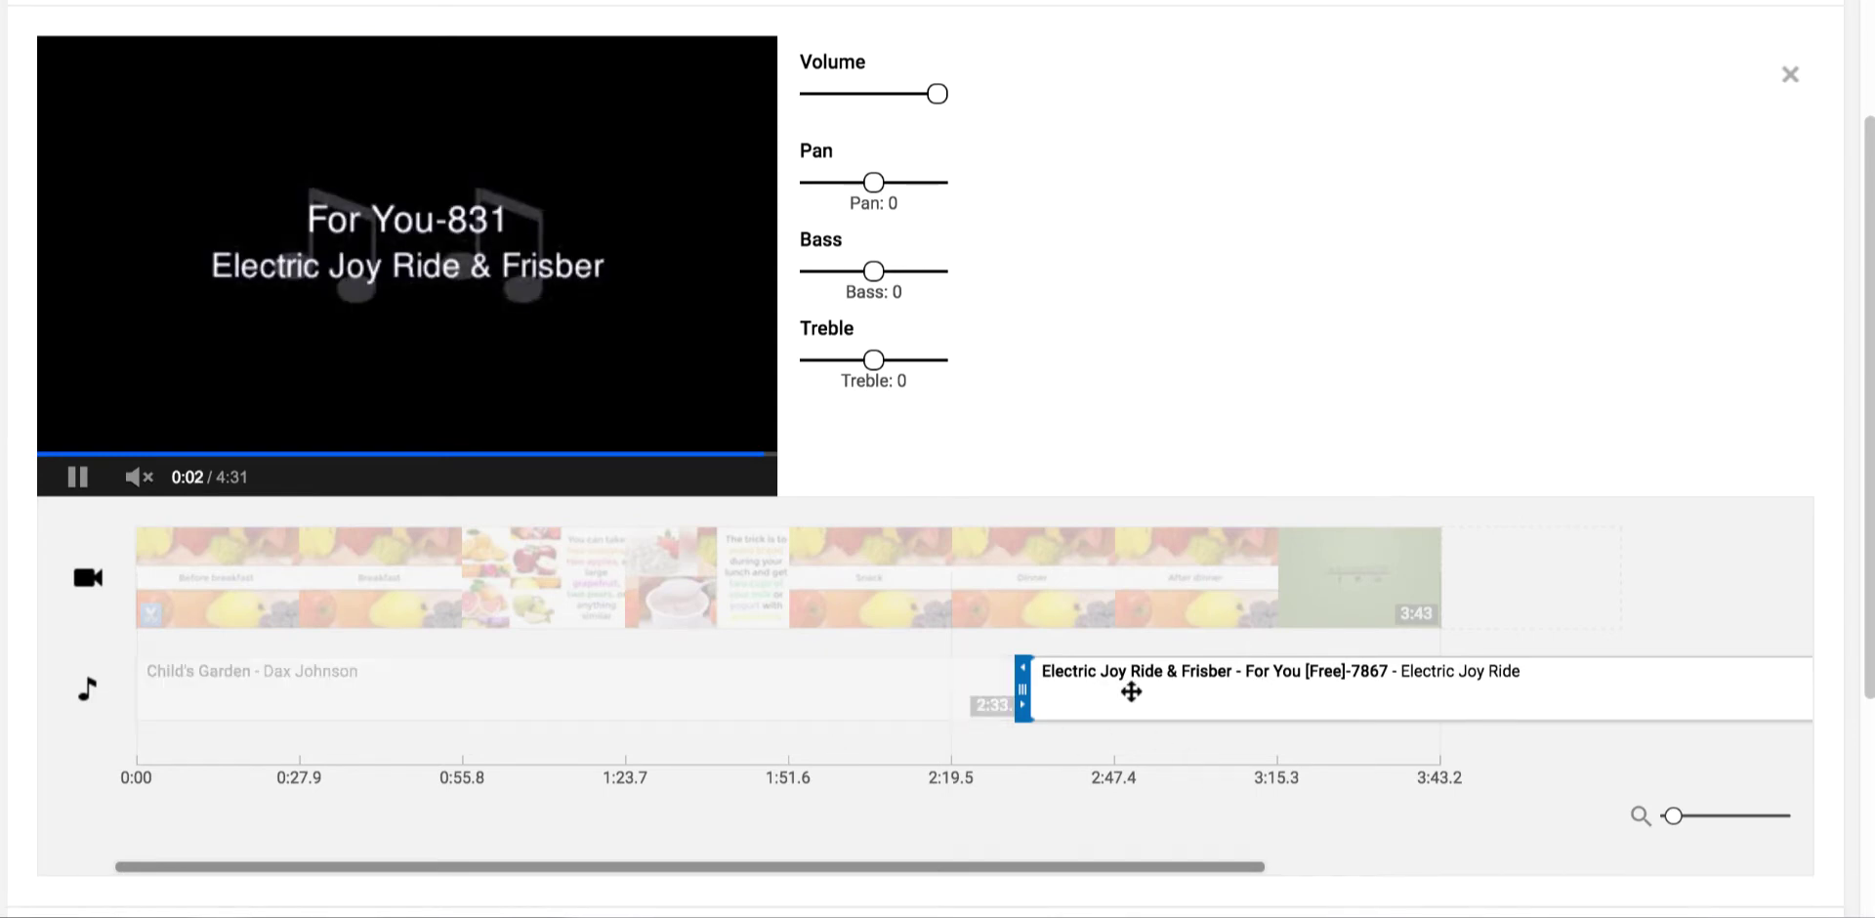
pyautogui.click(471, 573)
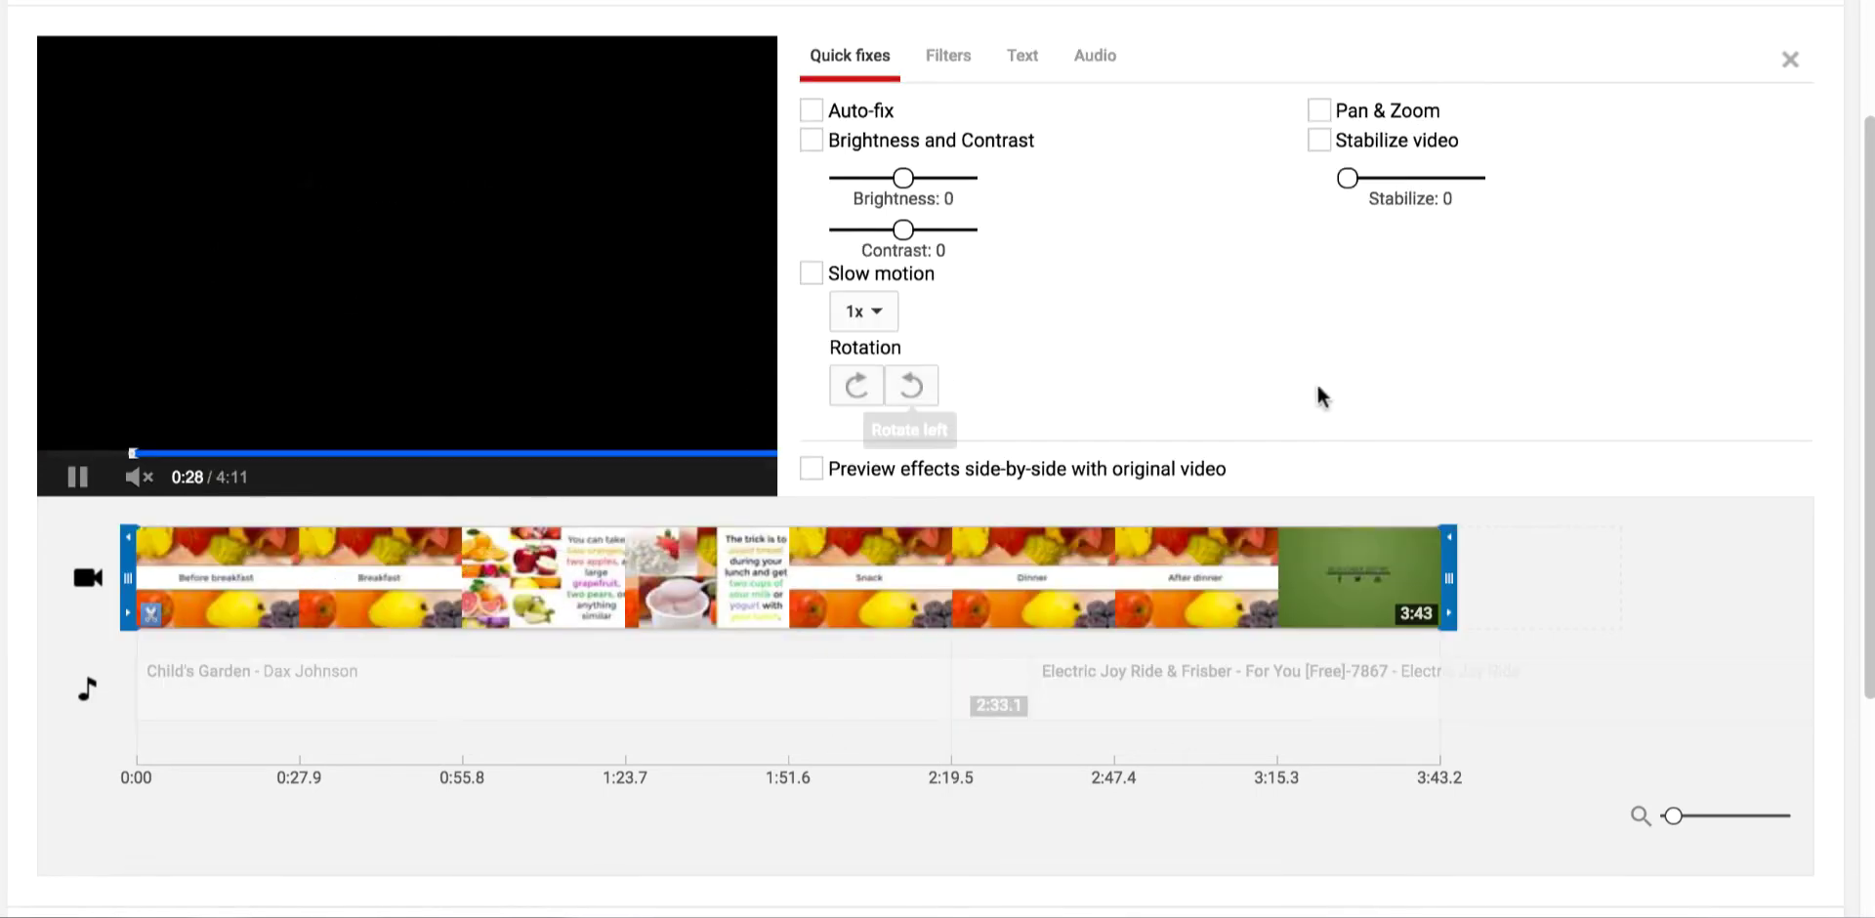
pyautogui.moveTo(1867, 544); pyautogui.dragTo(1869, 454)
pyautogui.click(1827, 443)
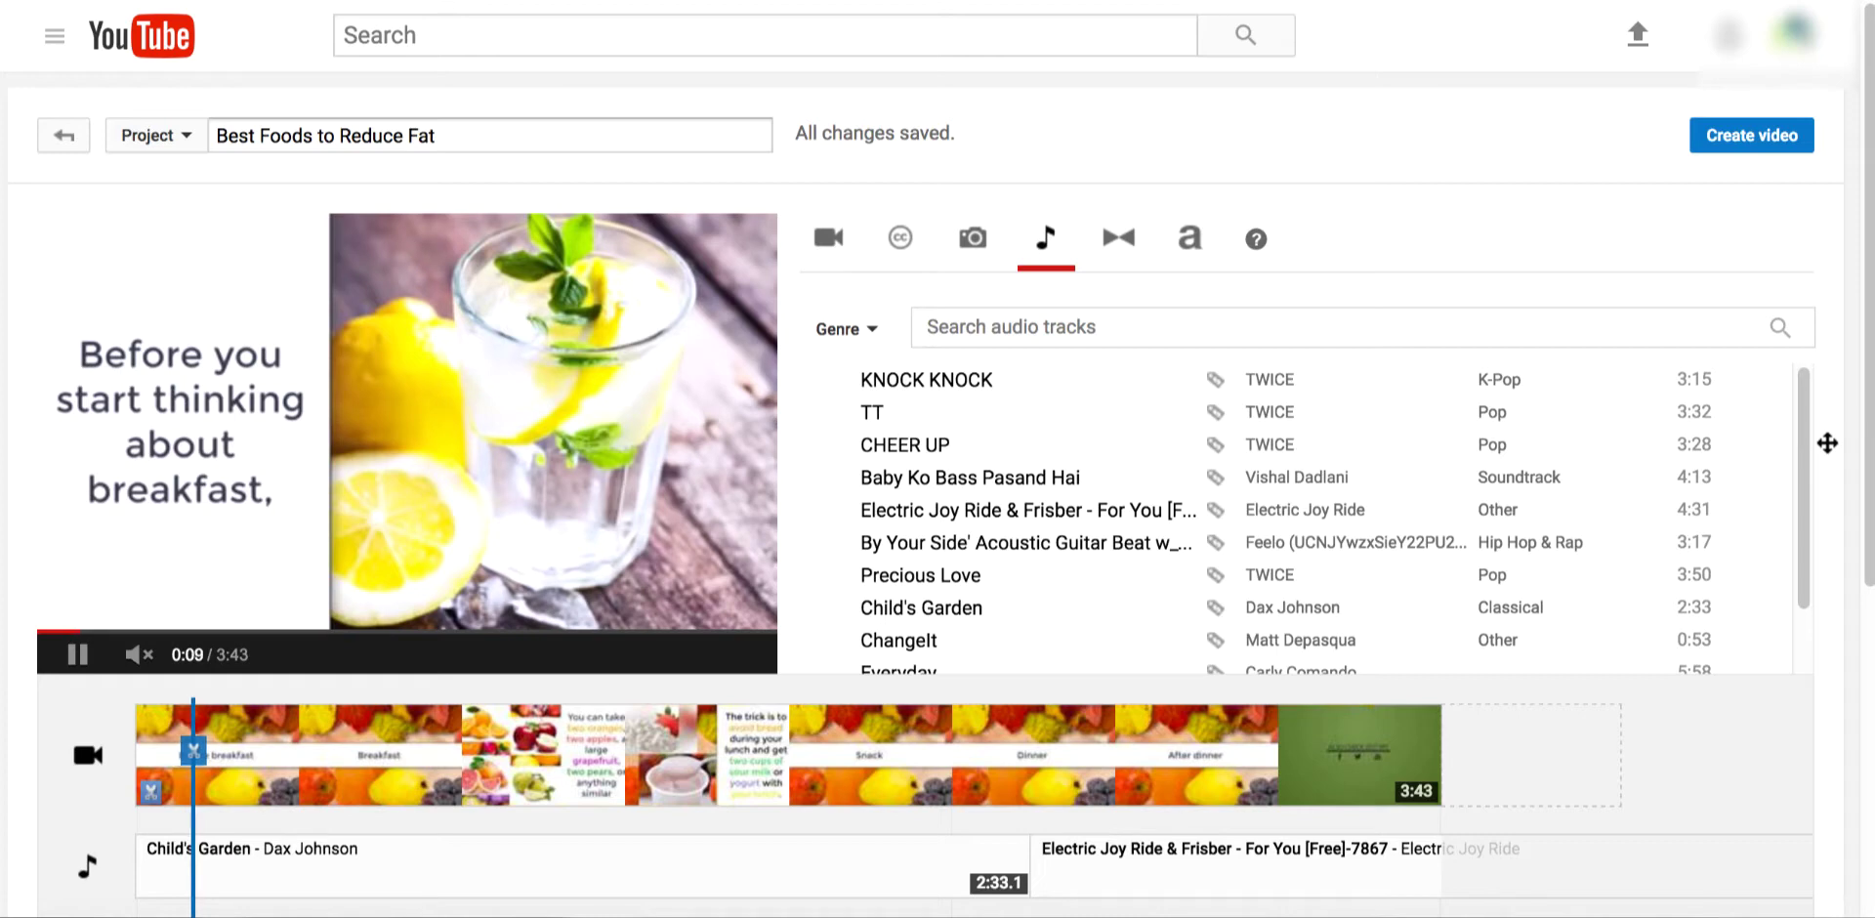
# Step: Examine the options for adding photos, own uploaded videos and a centered title to the project
pyautogui.click(970, 233)
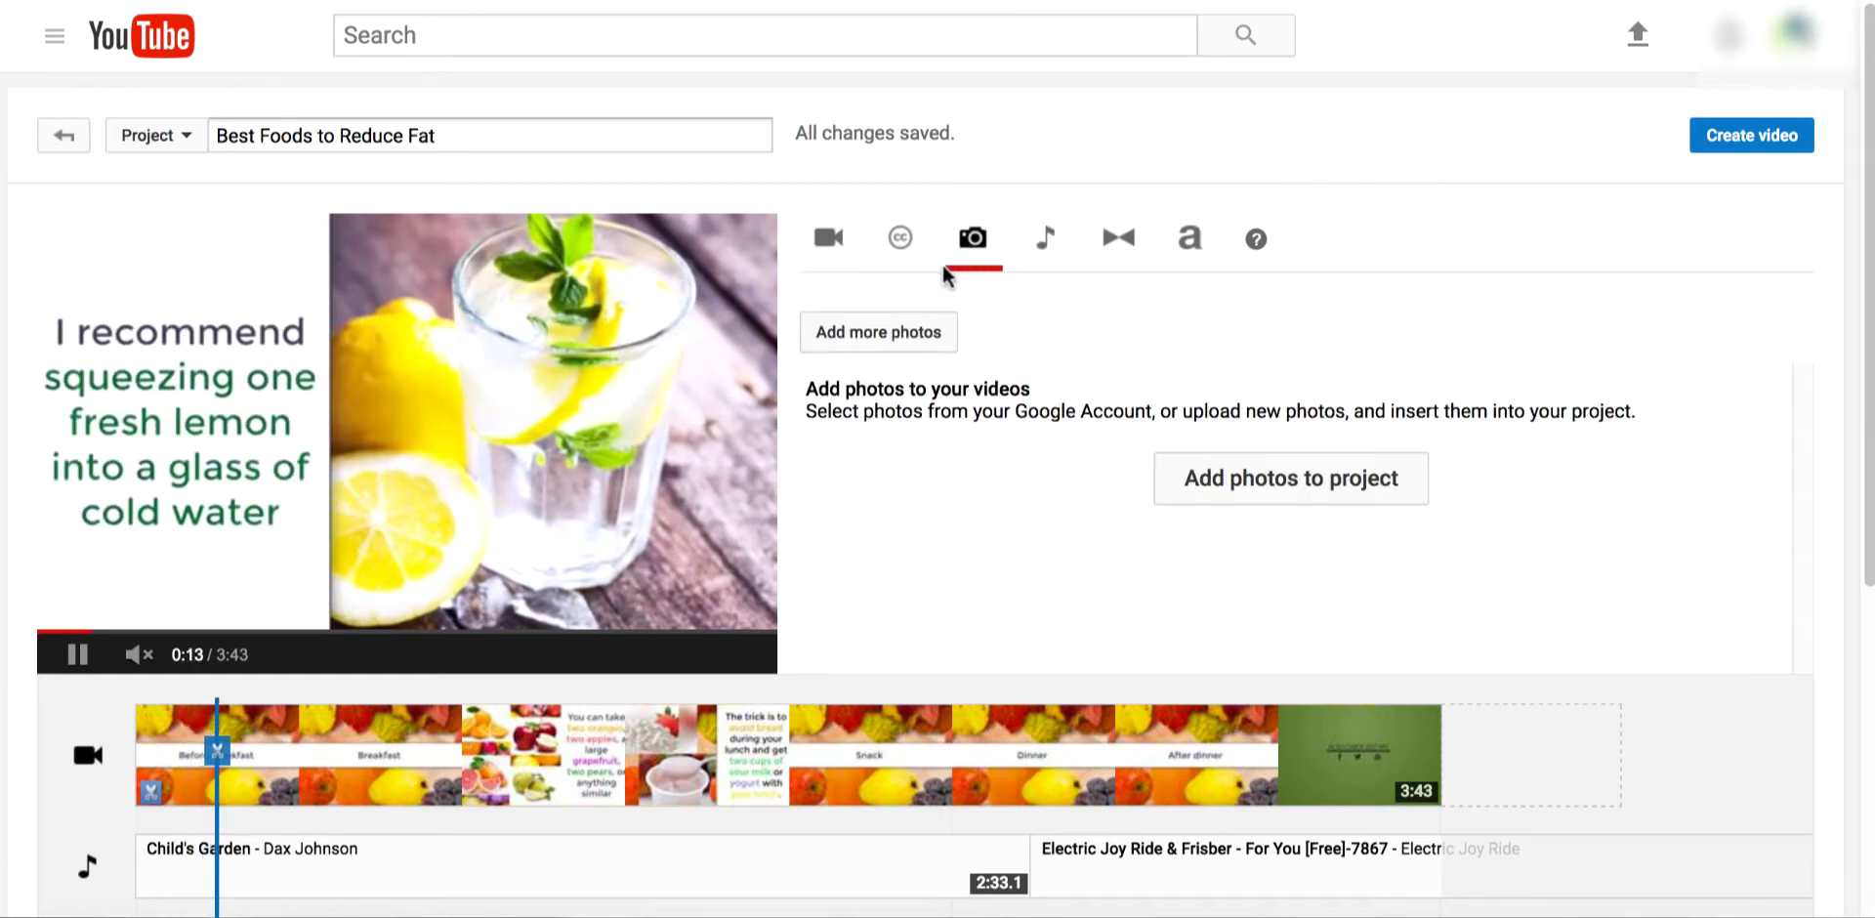
pyautogui.click(829, 249)
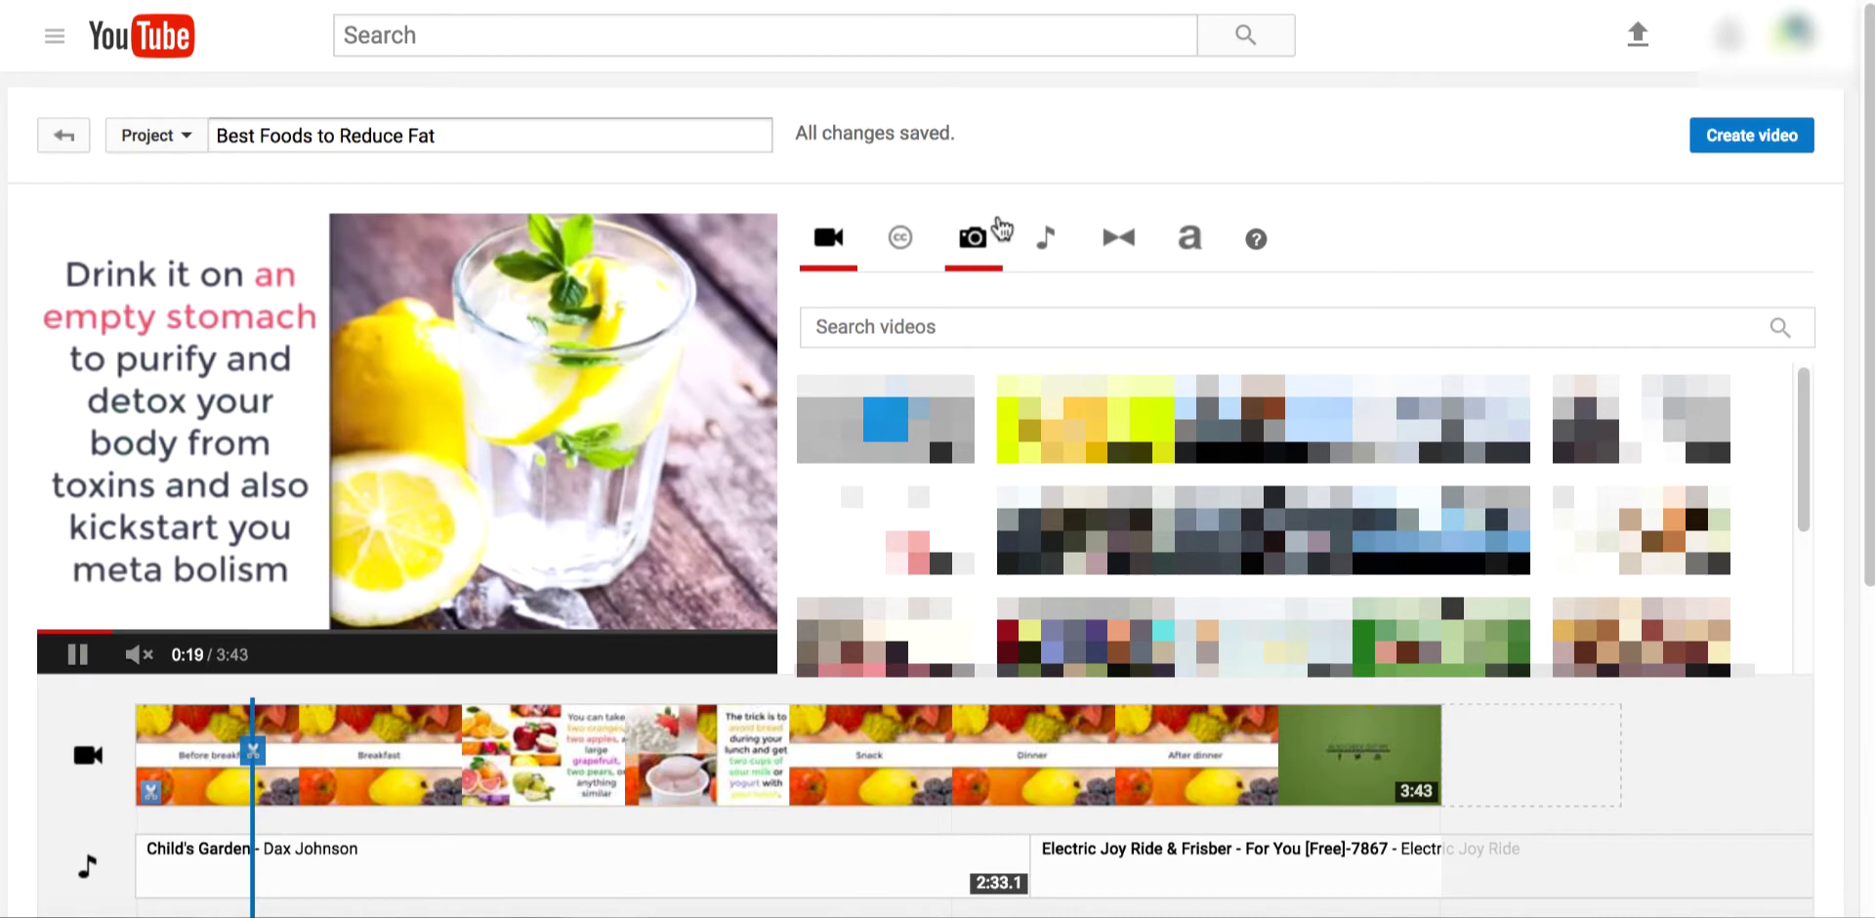
pyautogui.click(970, 252)
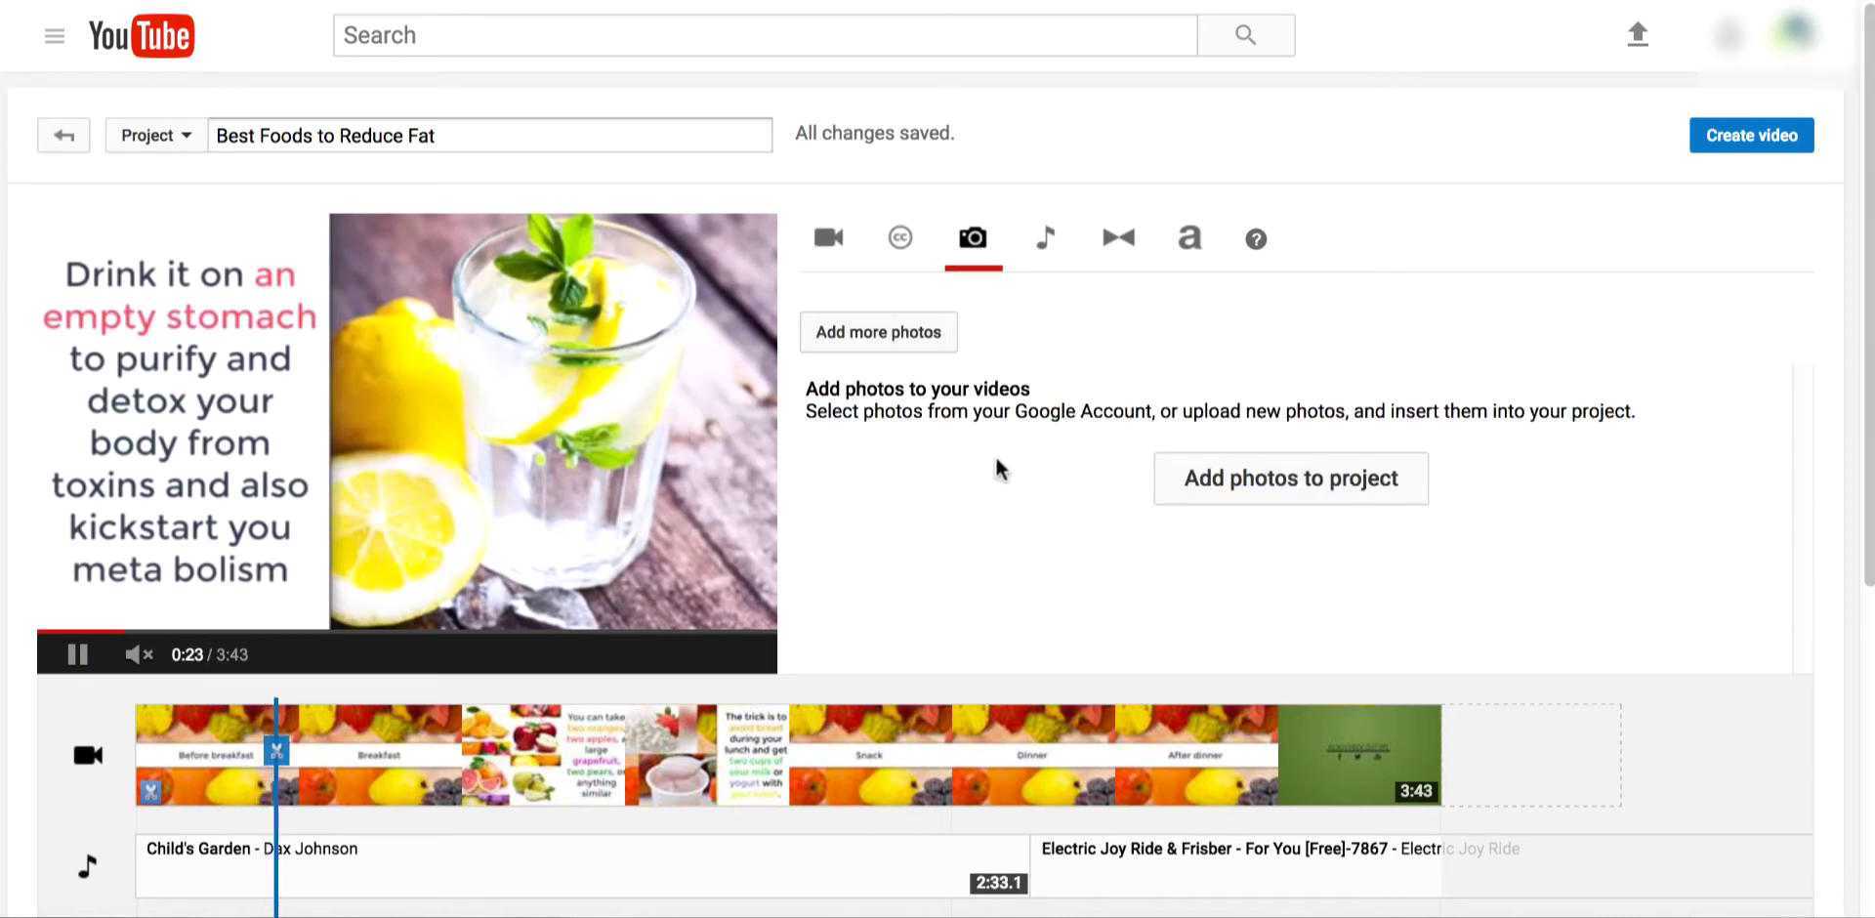
pyautogui.click(834, 268)
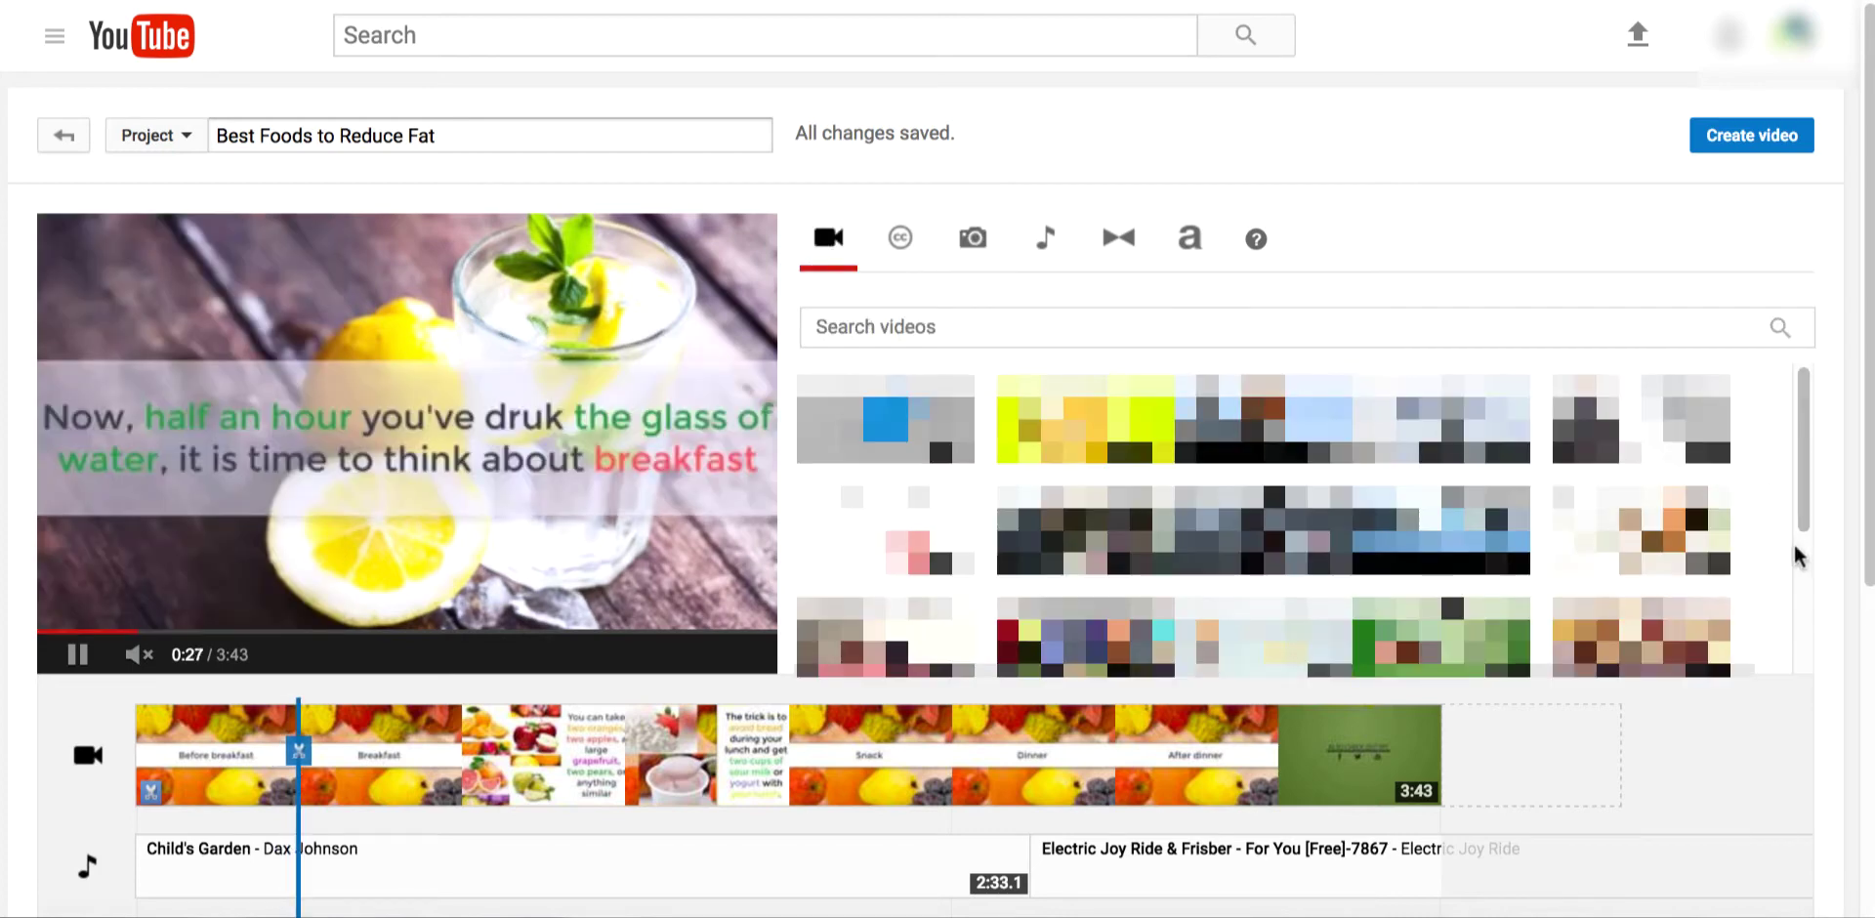
pyautogui.scroll(-5, 1800, 547)
pyautogui.scroll(5, 1800, 488)
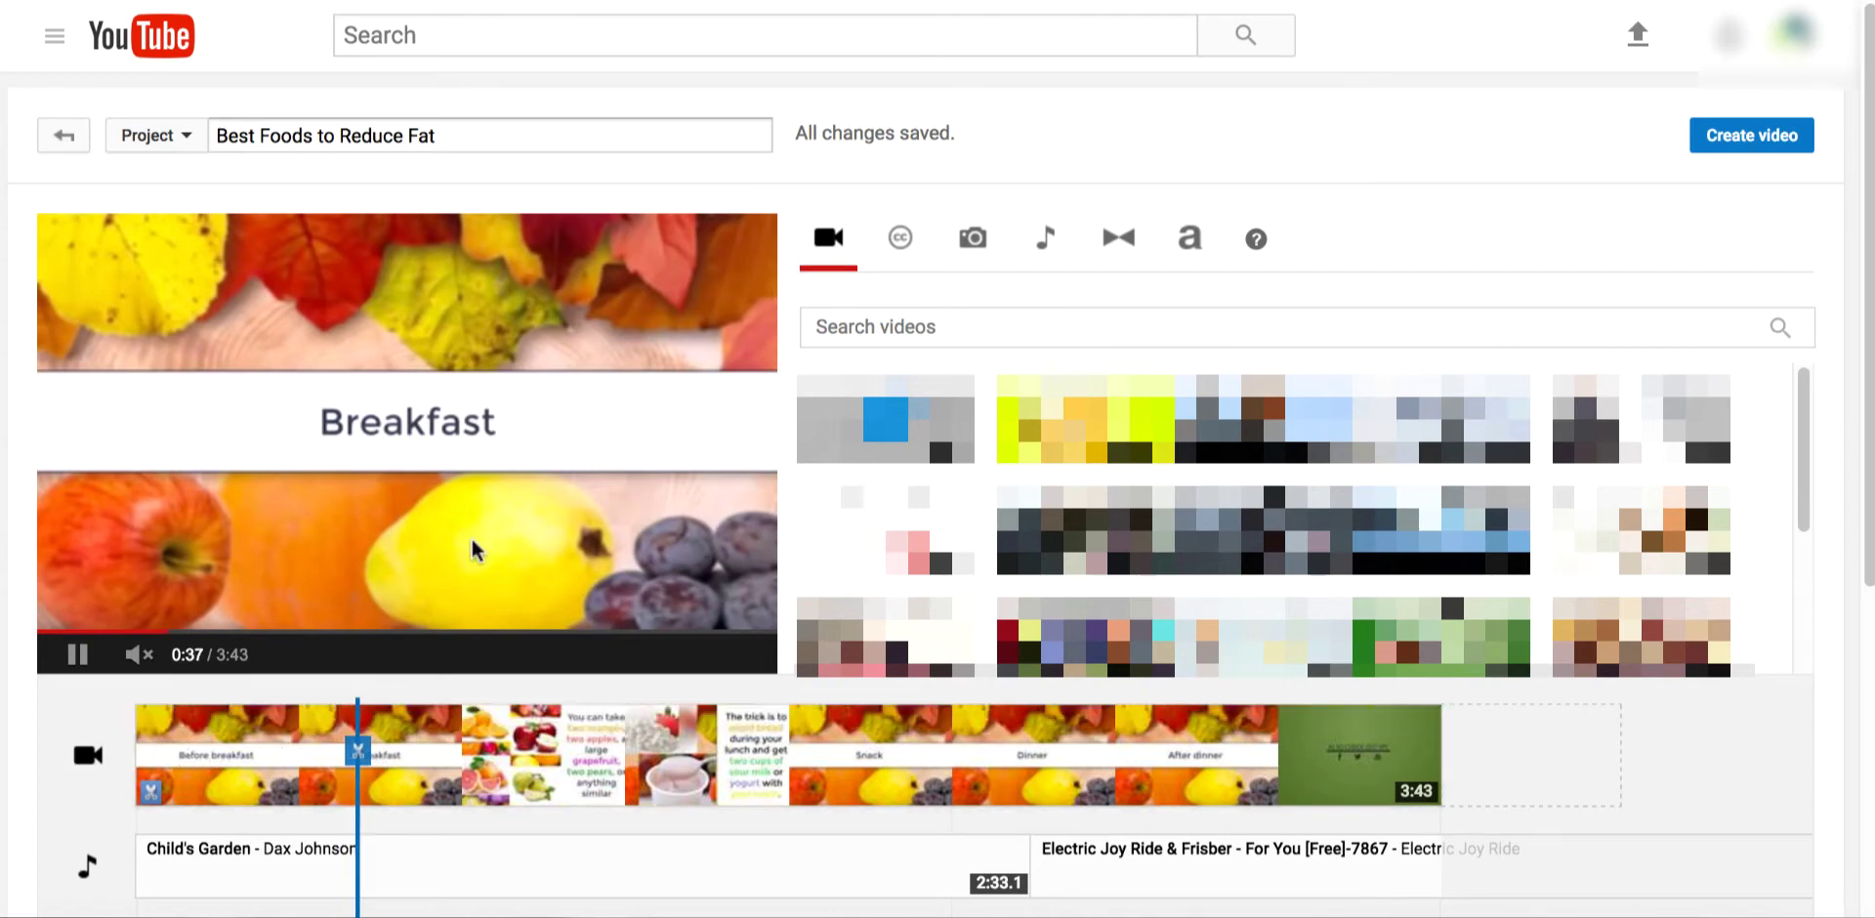
pyautogui.click(980, 252)
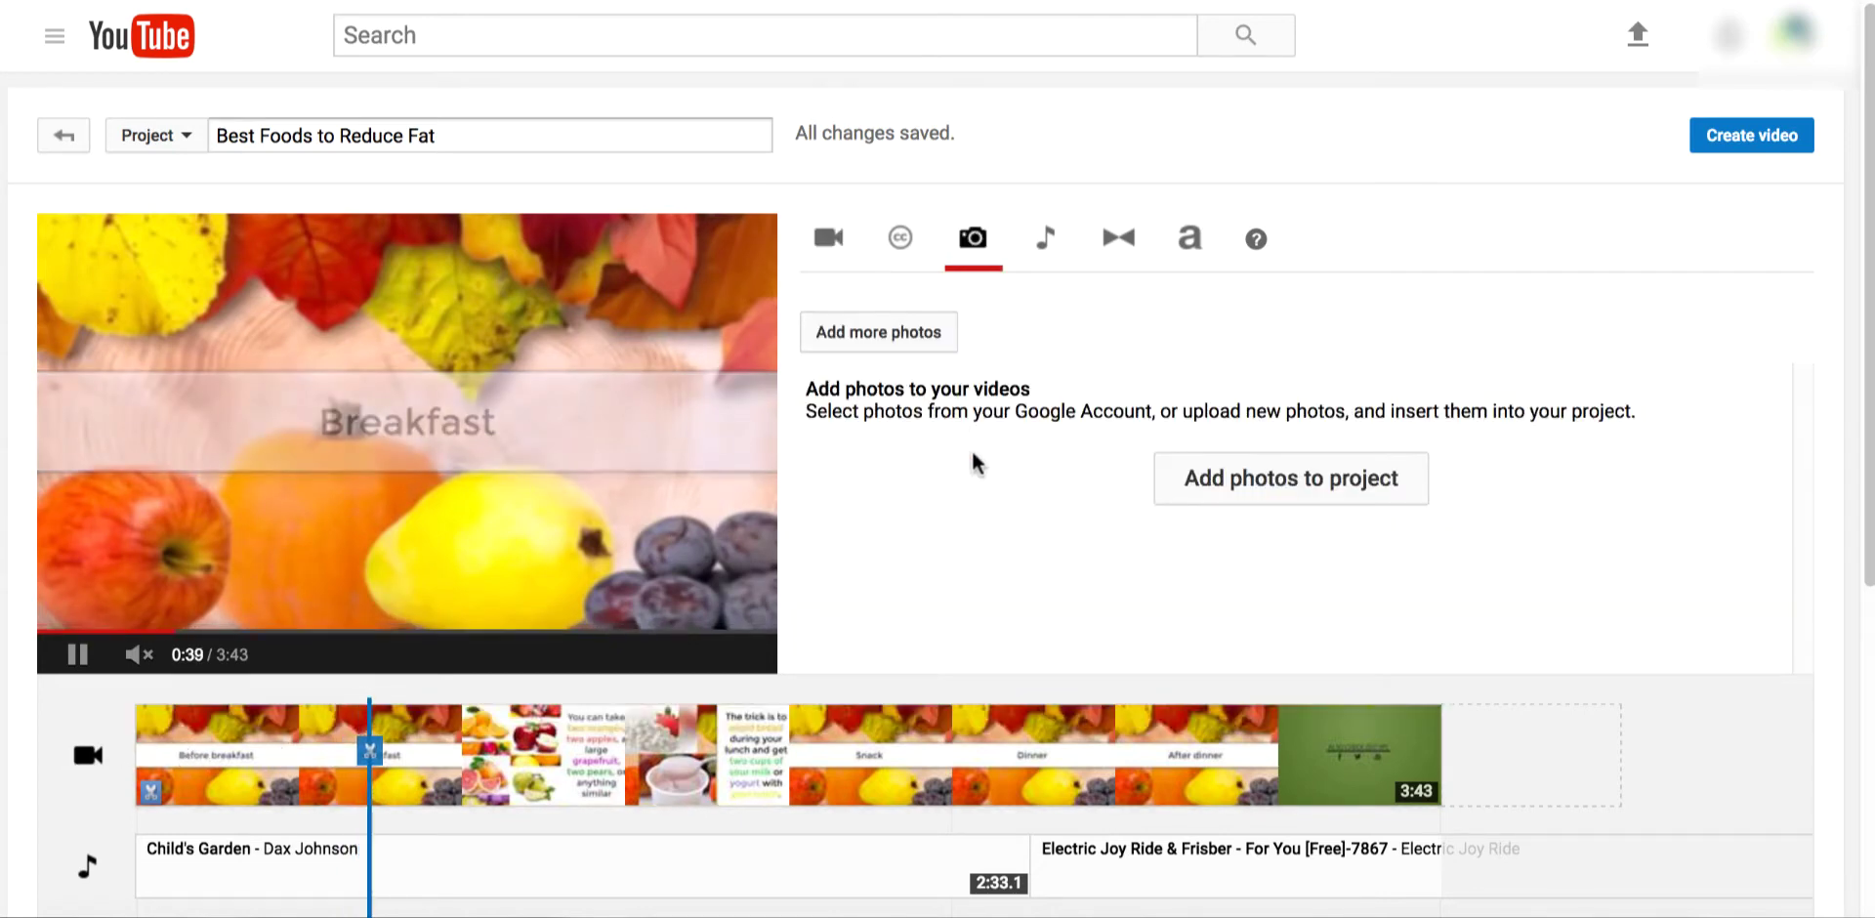
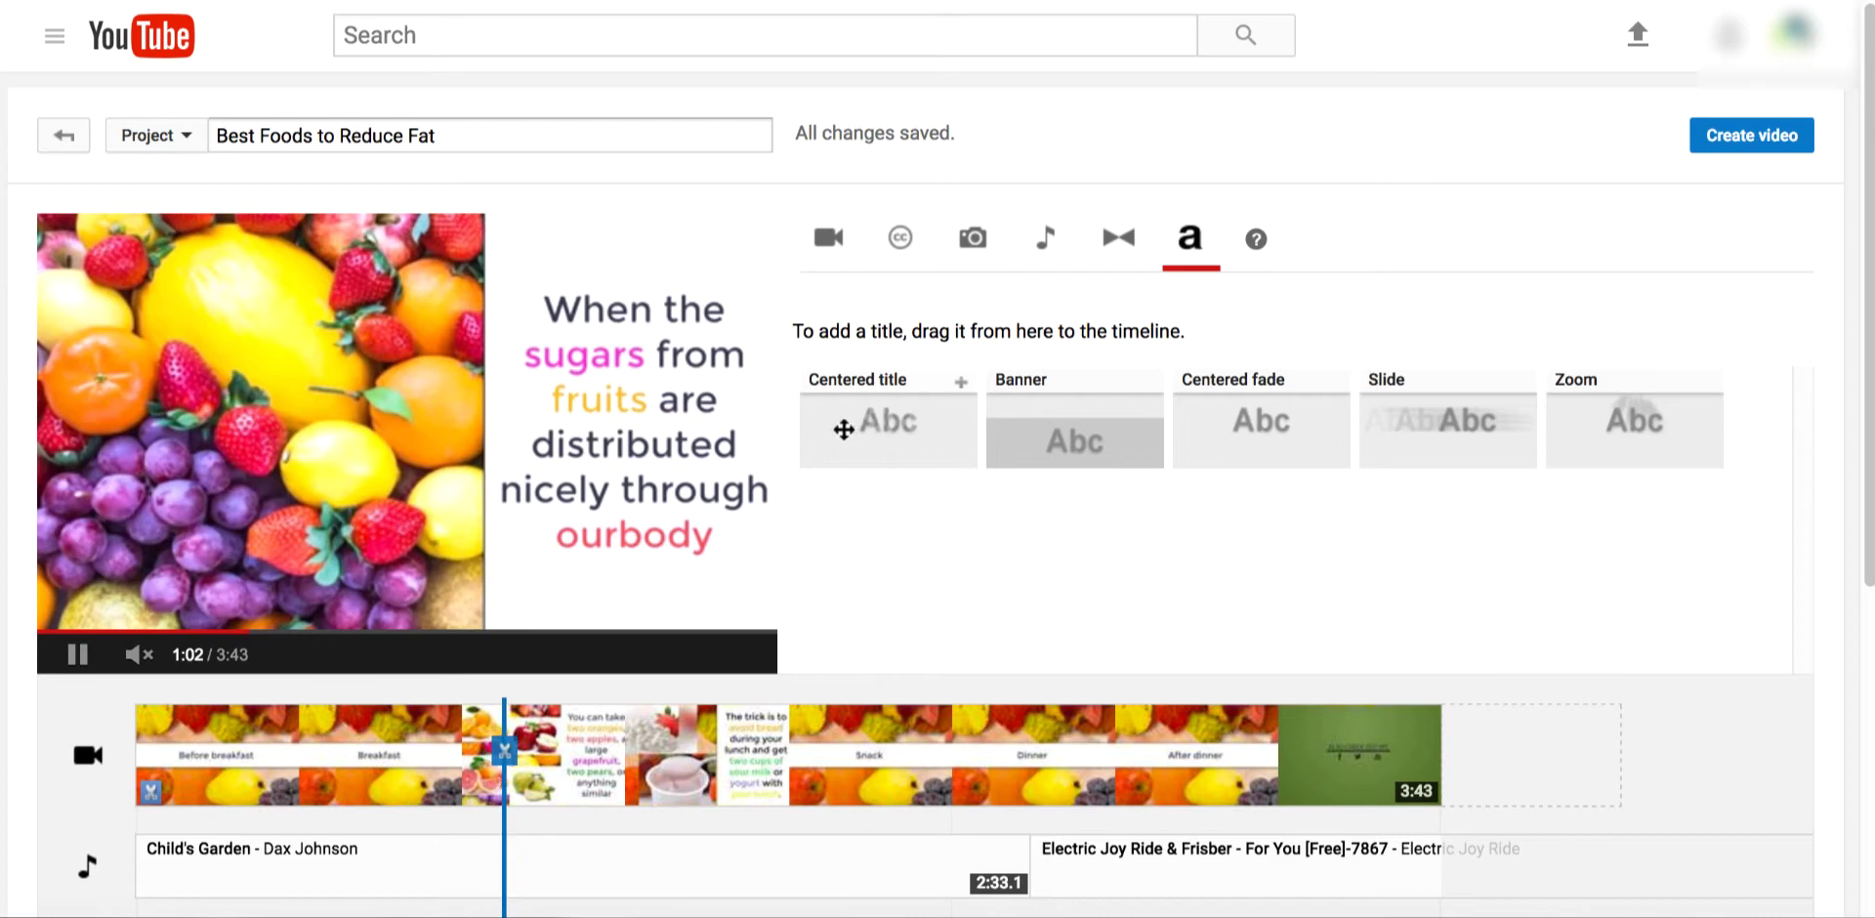
pyautogui.moveTo(900, 427); pyautogui.dragTo(439, 556)
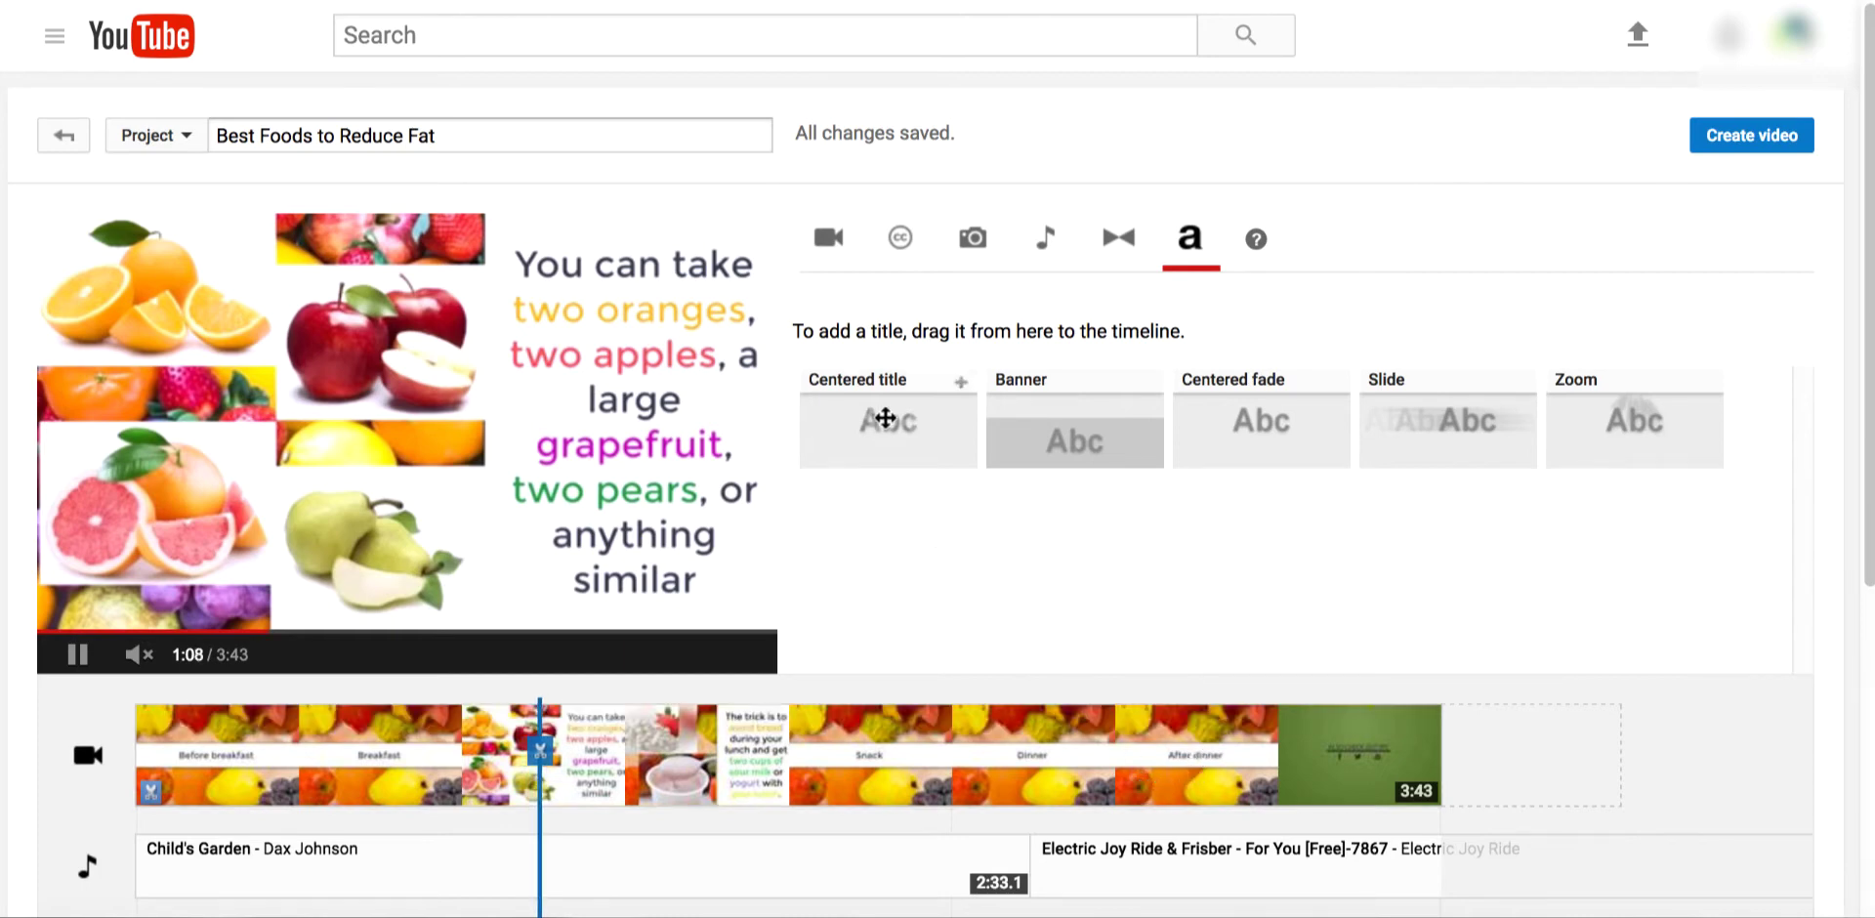
# Step: Add a centered title reading "This isa Sample Title" to the project and place it at the start of the video track
pyautogui.click(961, 384)
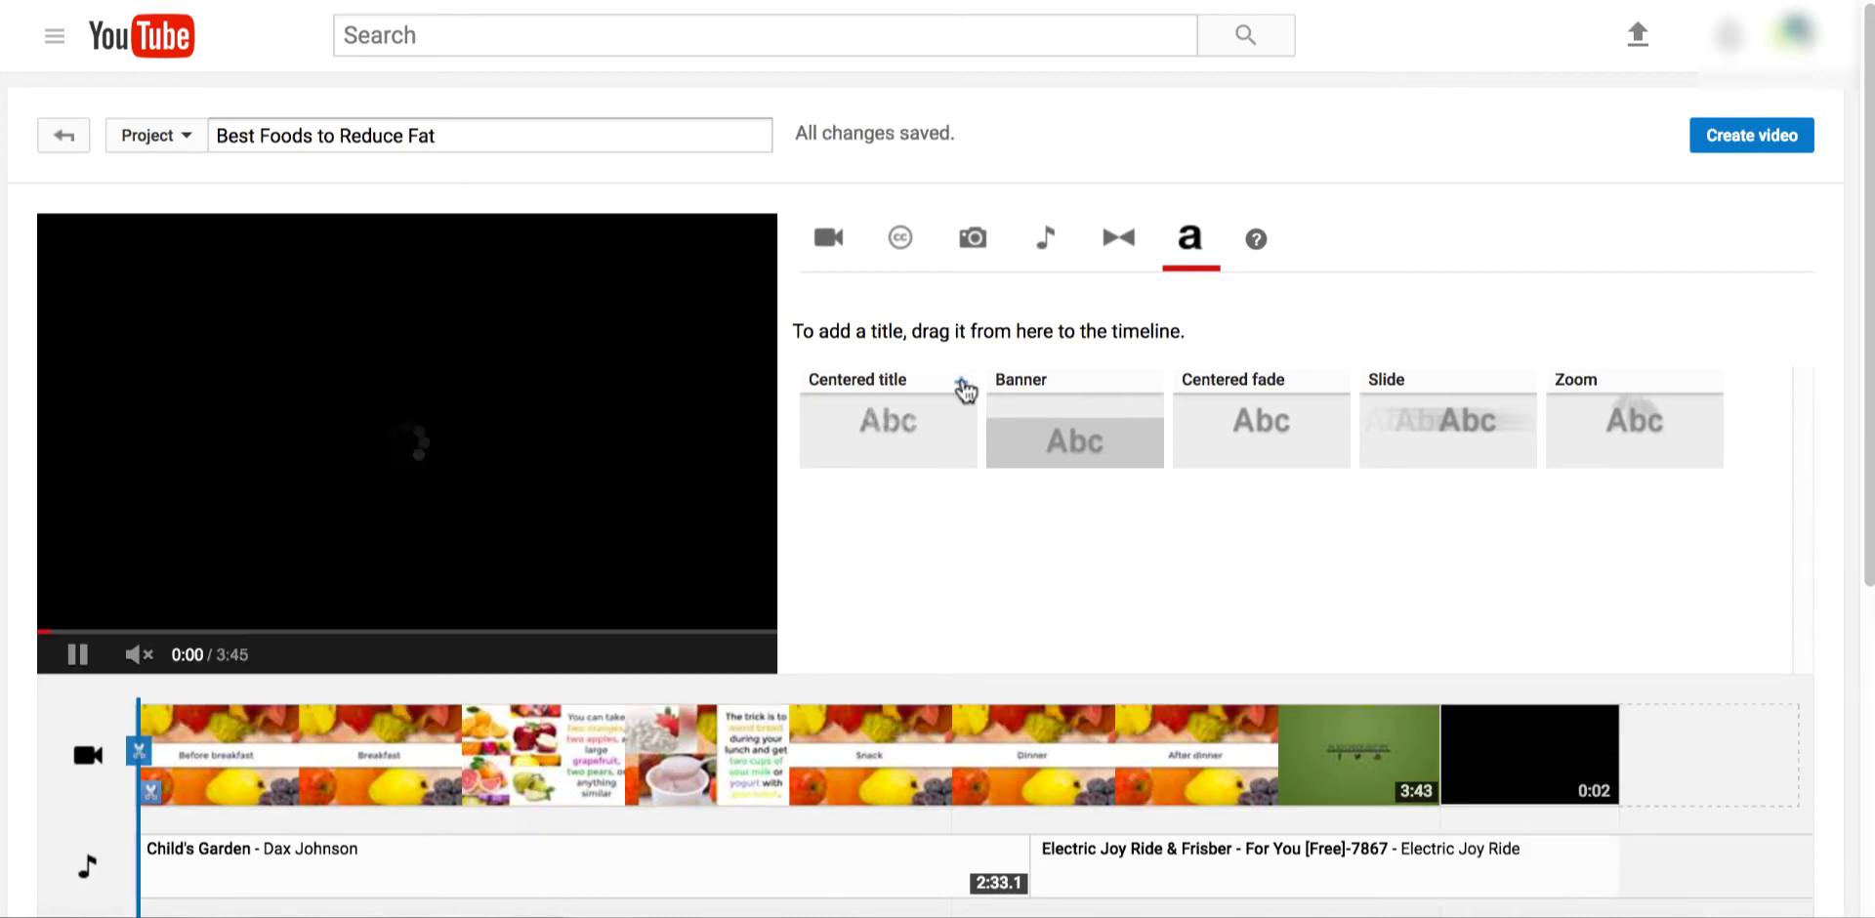
pyautogui.click(1487, 749)
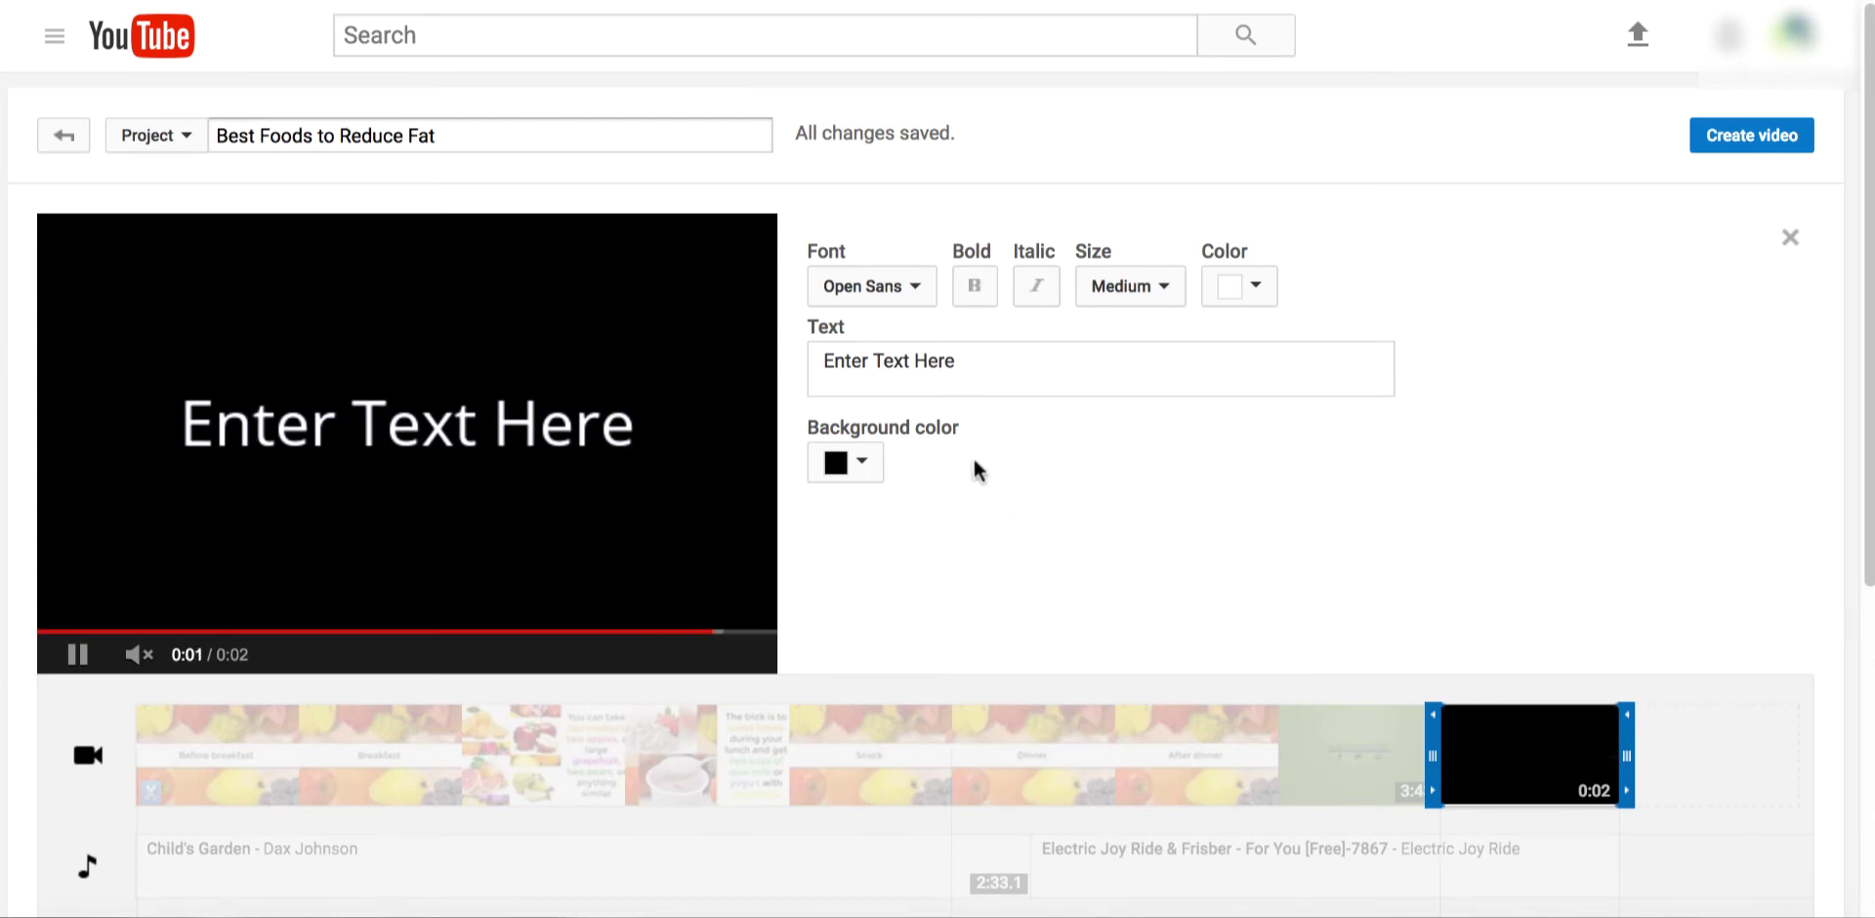
pyautogui.tripleClick(999, 360)
pyautogui.write('This i')
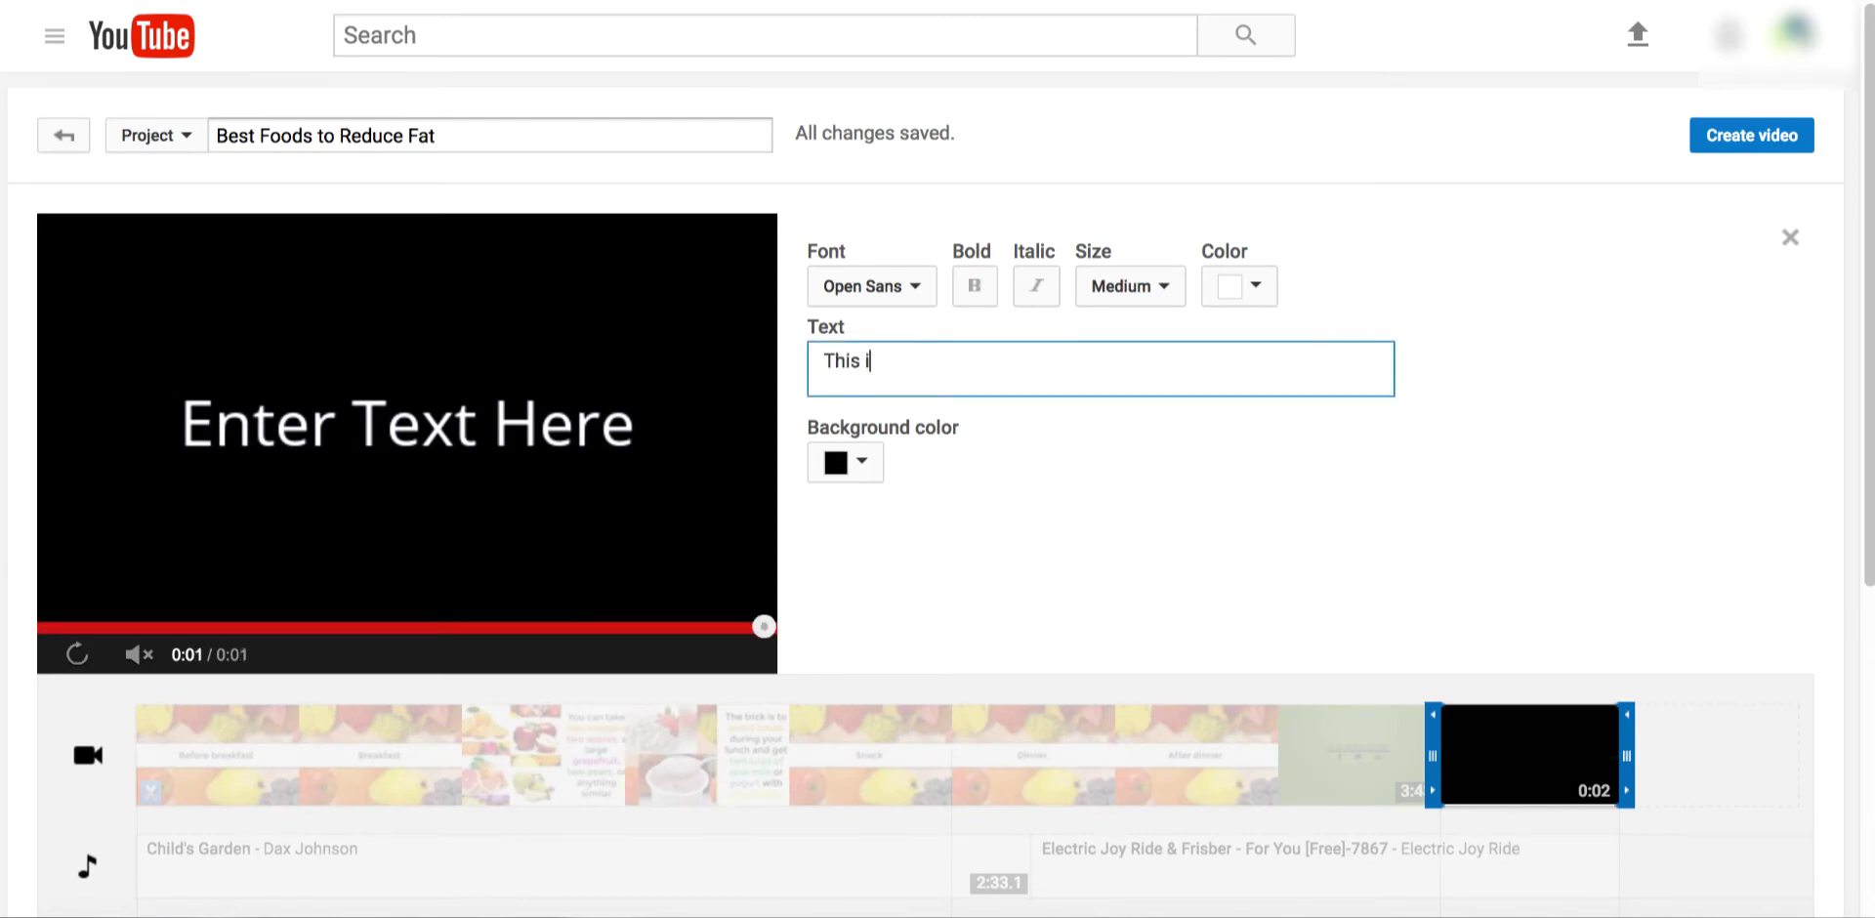
pyautogui.write('sa Sample Title')
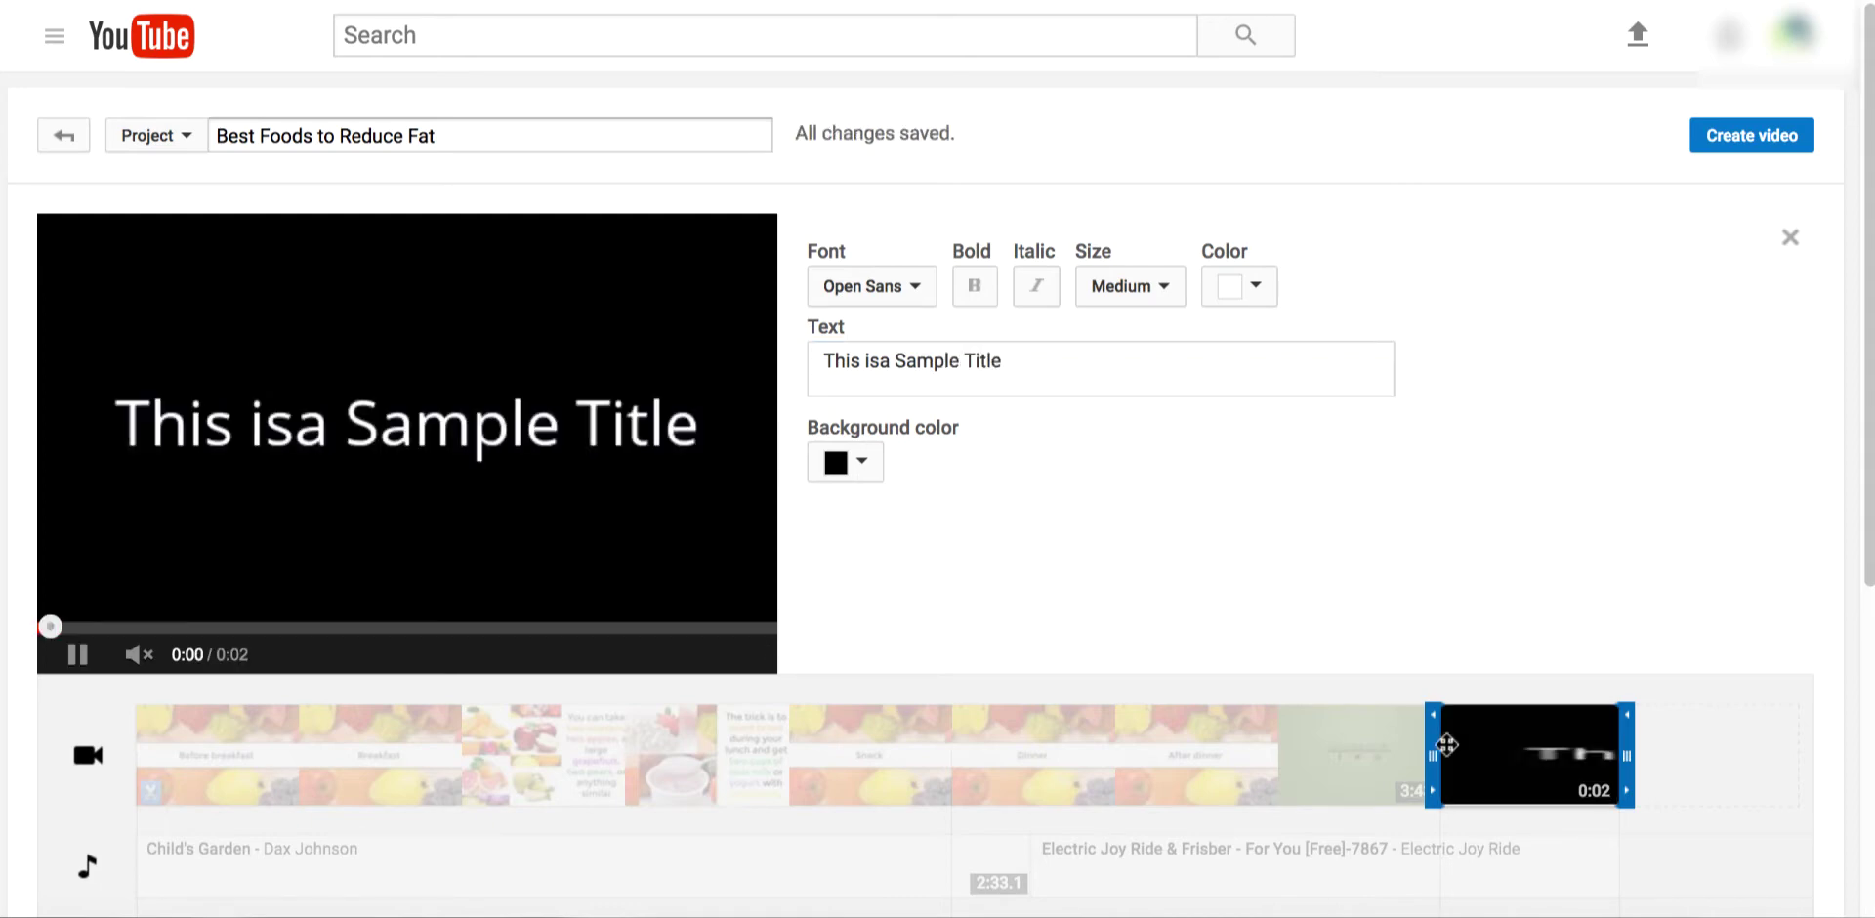
pyautogui.moveTo(1464, 758); pyautogui.dragTo(377, 765)
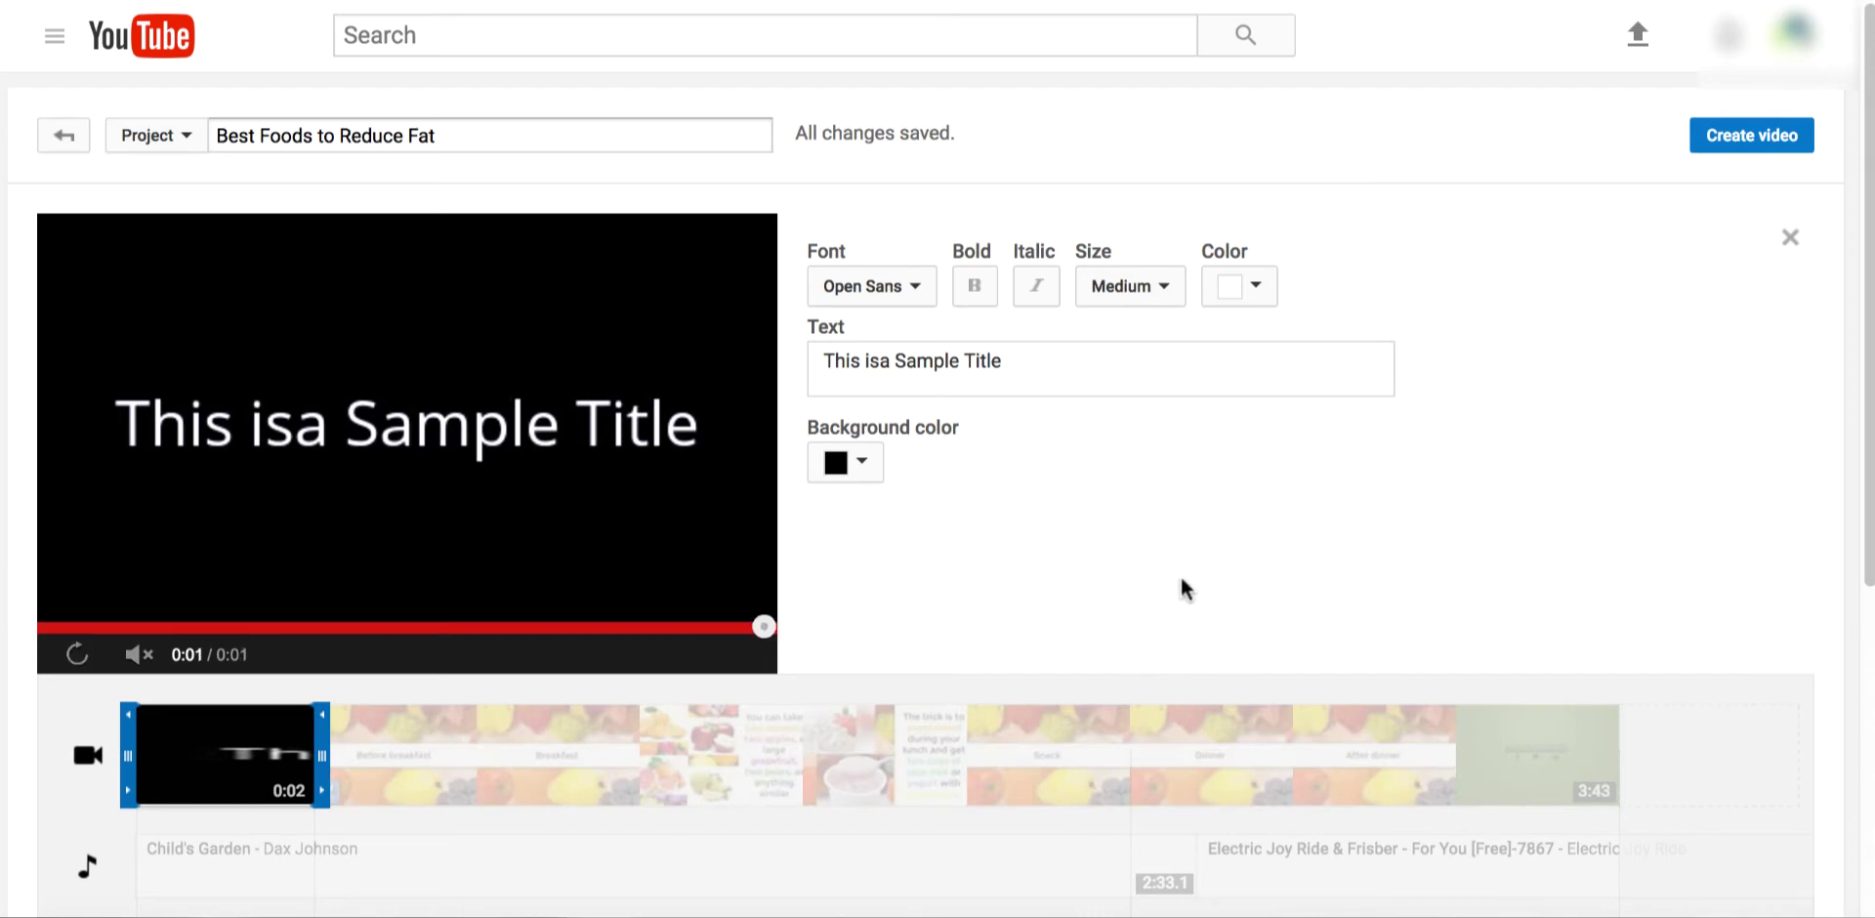
# Step: Replace the title clip's text with "Check out our link below for latest information"
pyautogui.tripleClick(1032, 376)
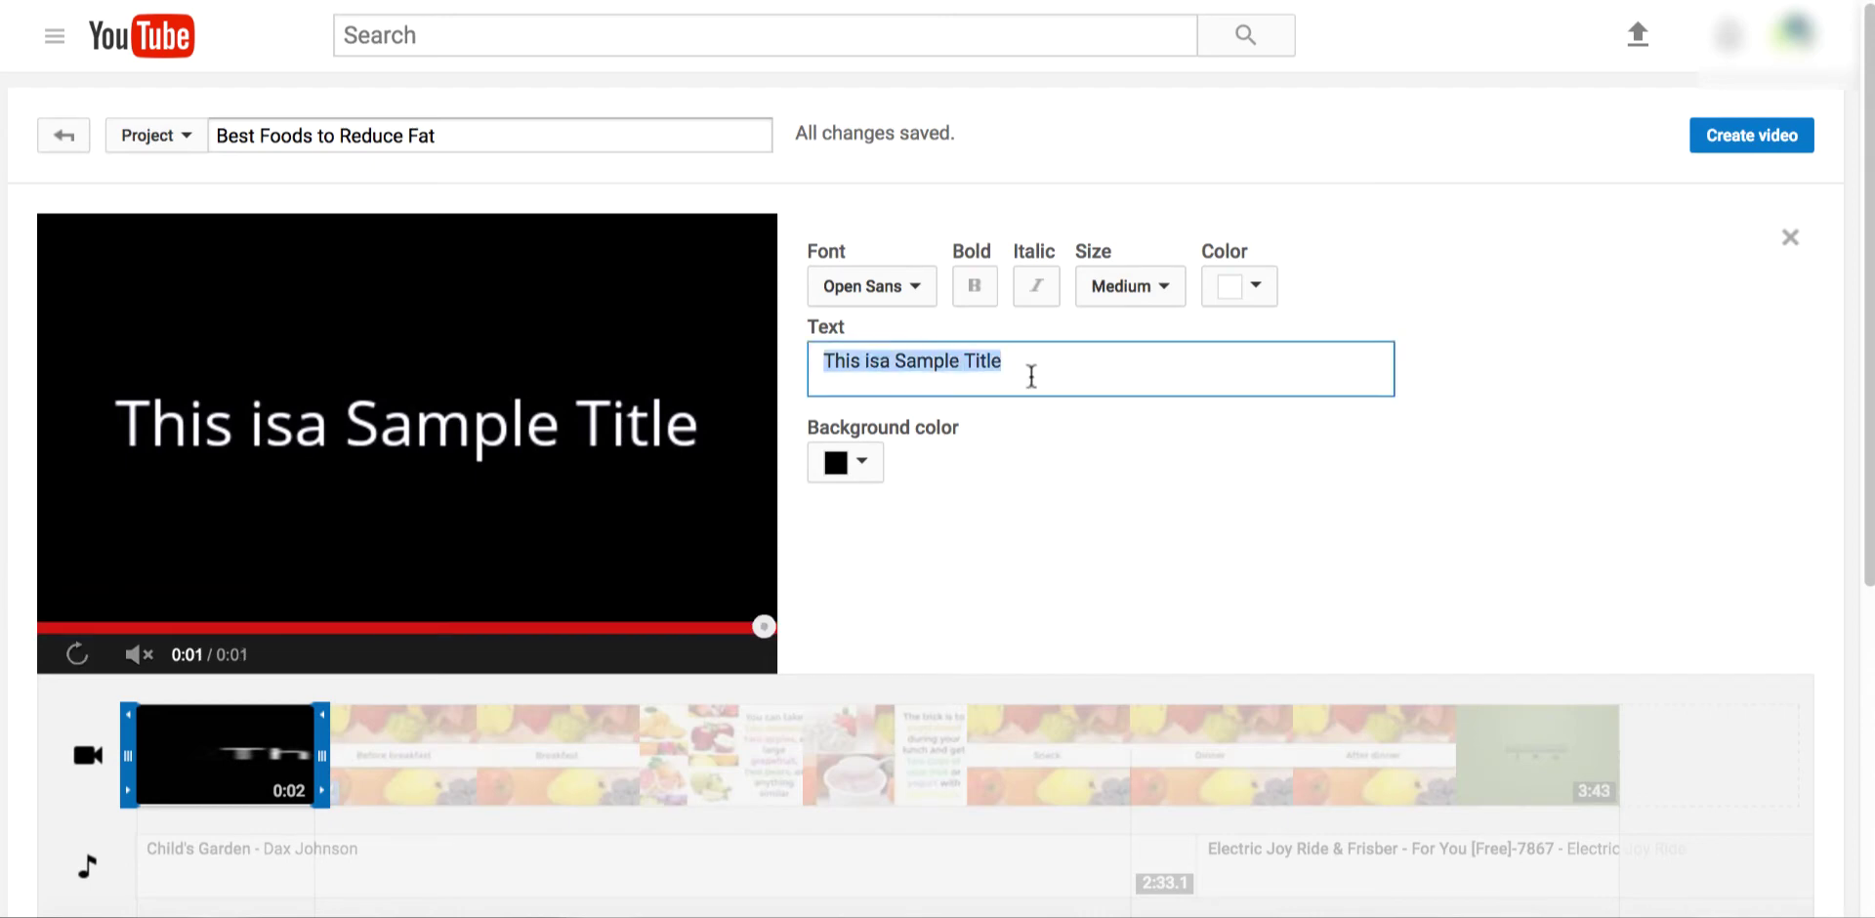
pyautogui.write('Check out')
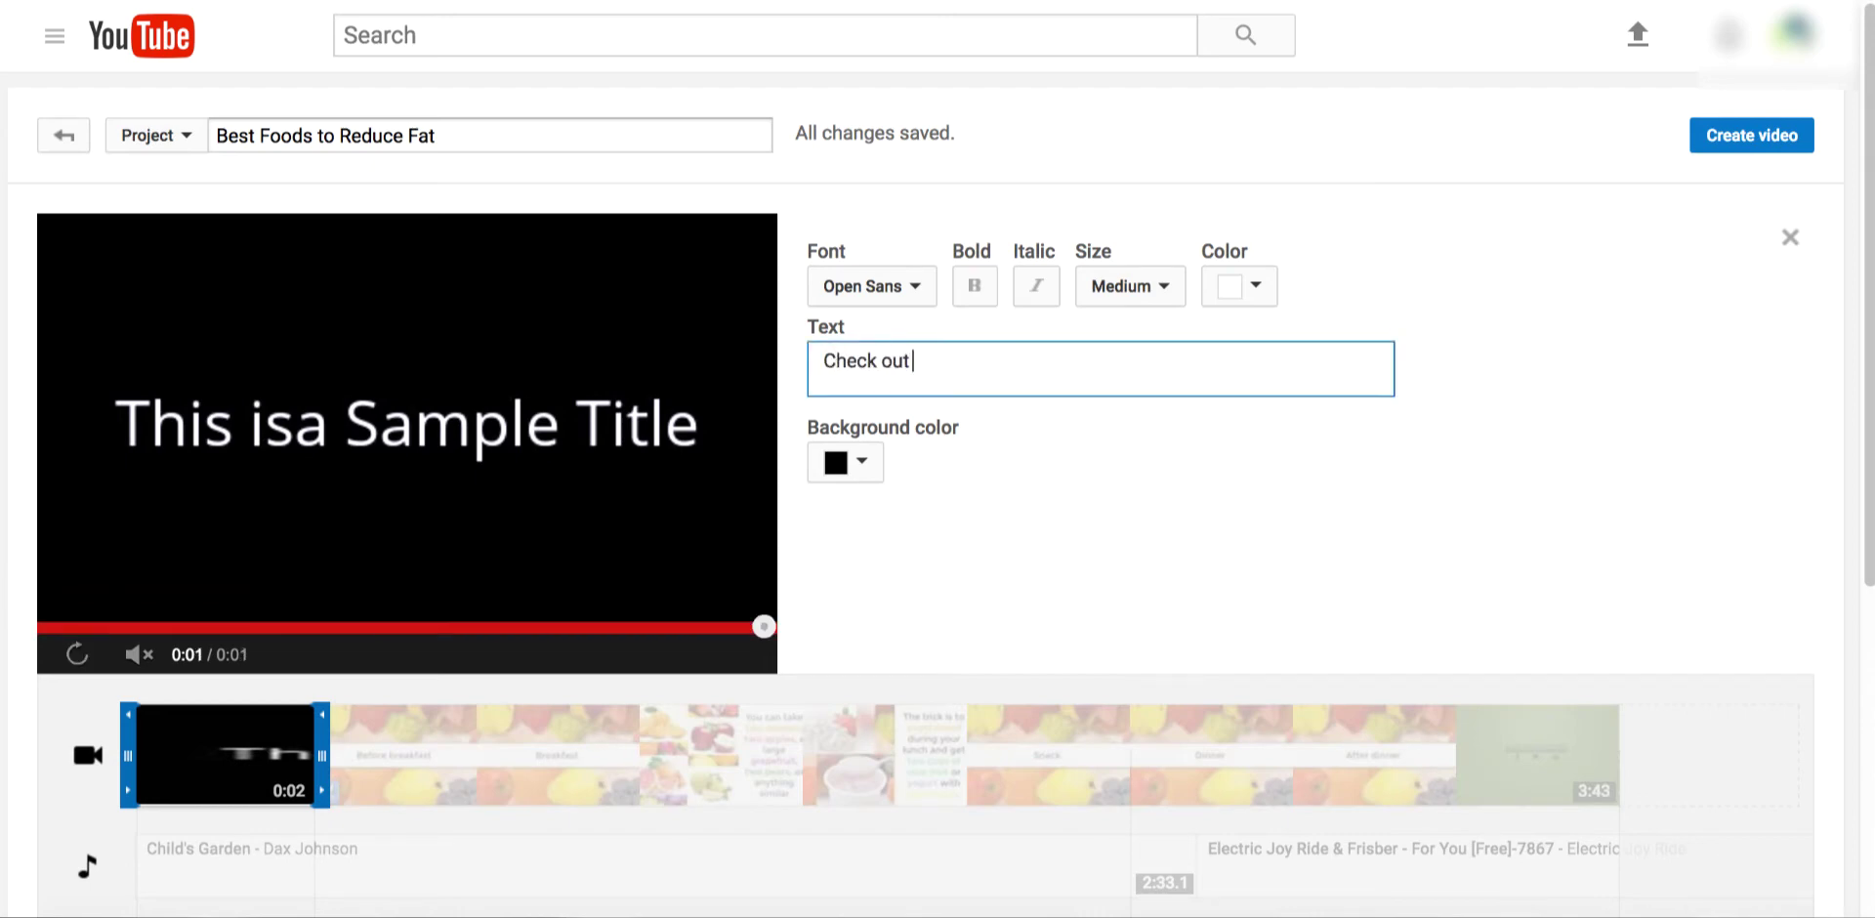
pyautogui.write(' our link below for')
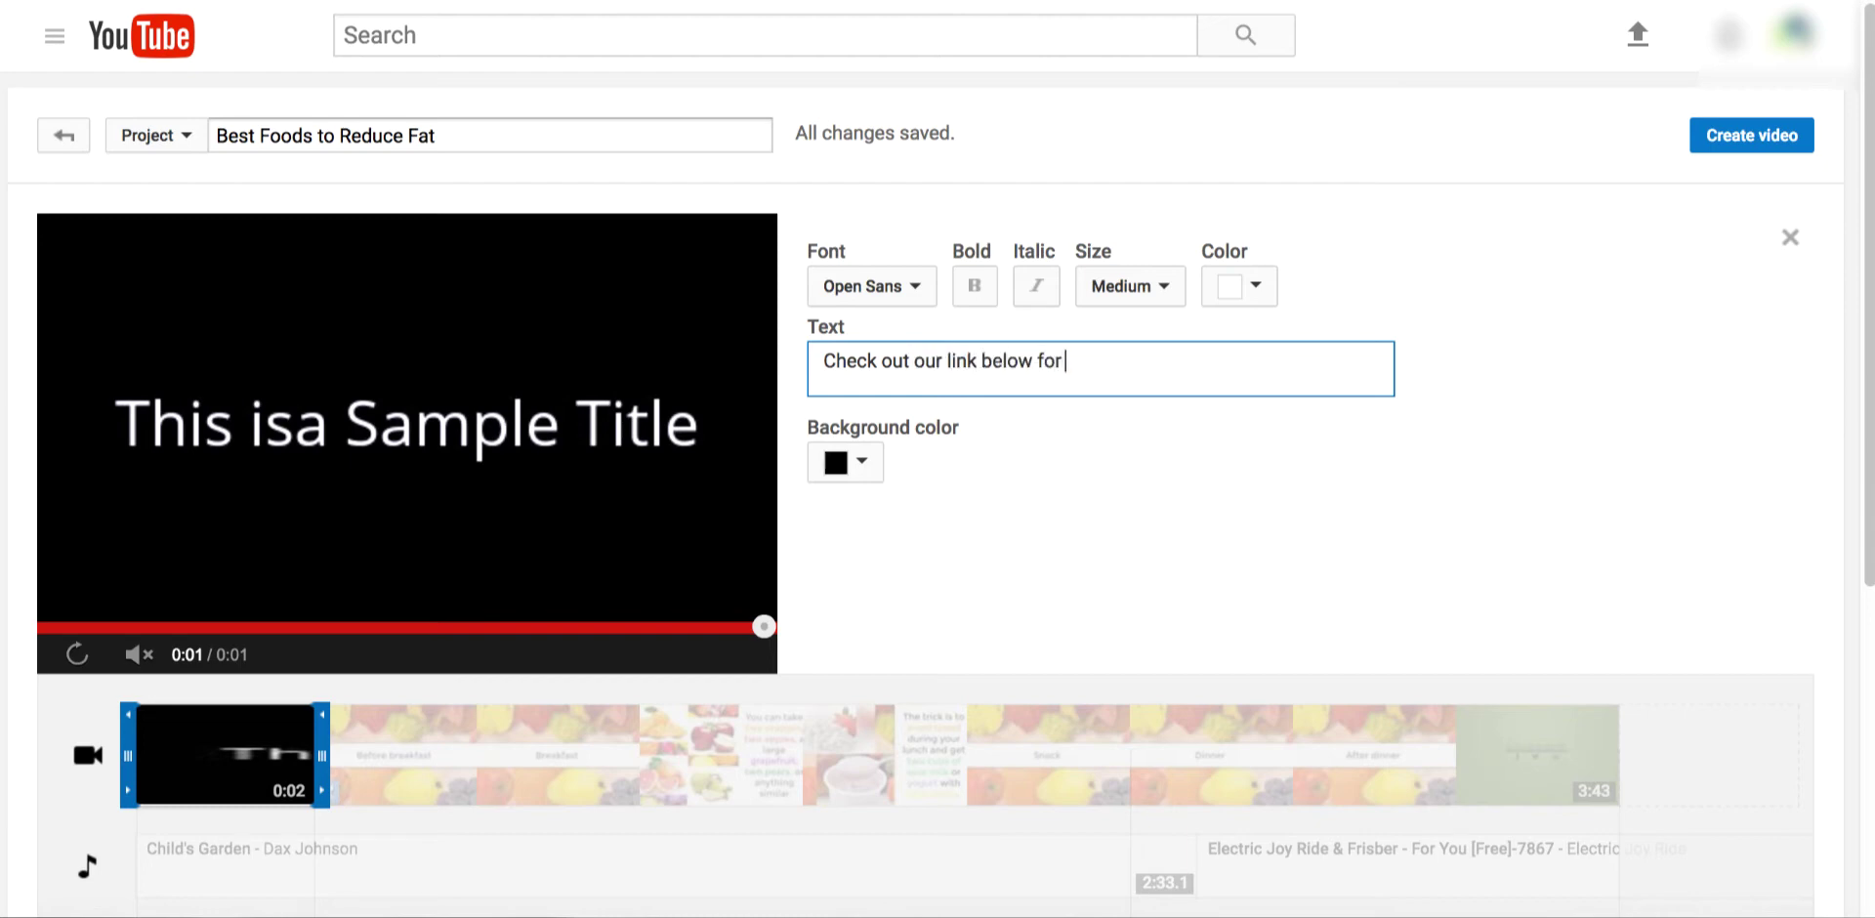
pyautogui.write(' latest info')
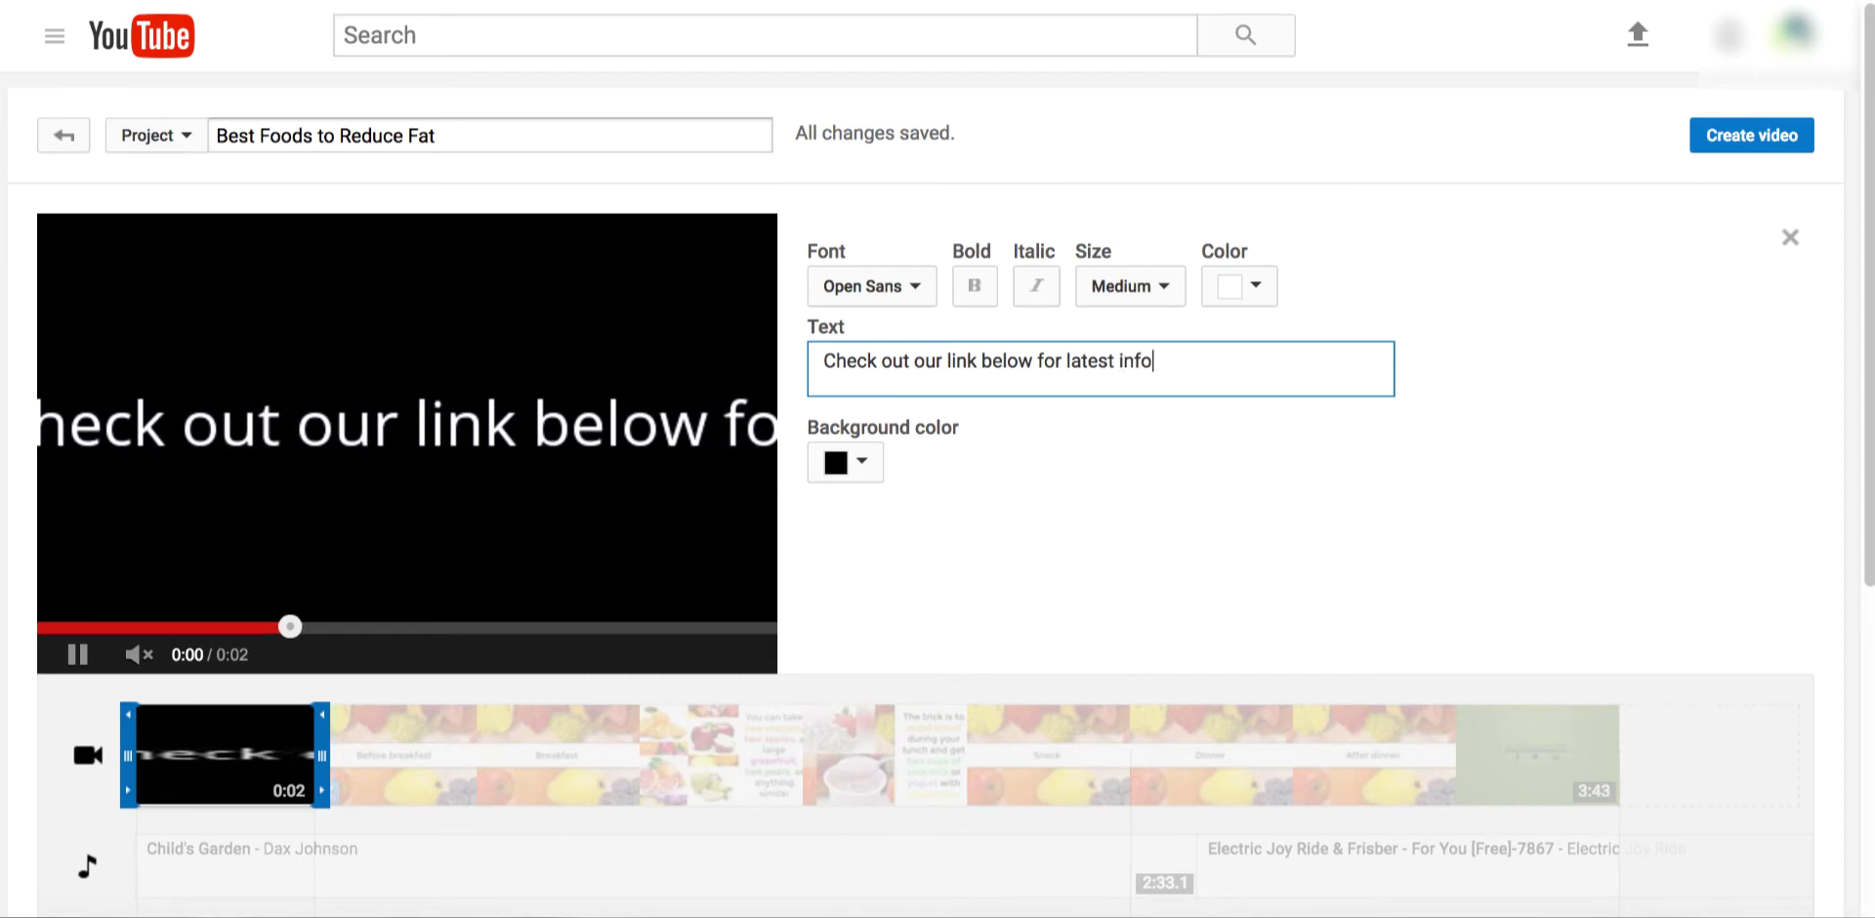
pyautogui.write('rmation')
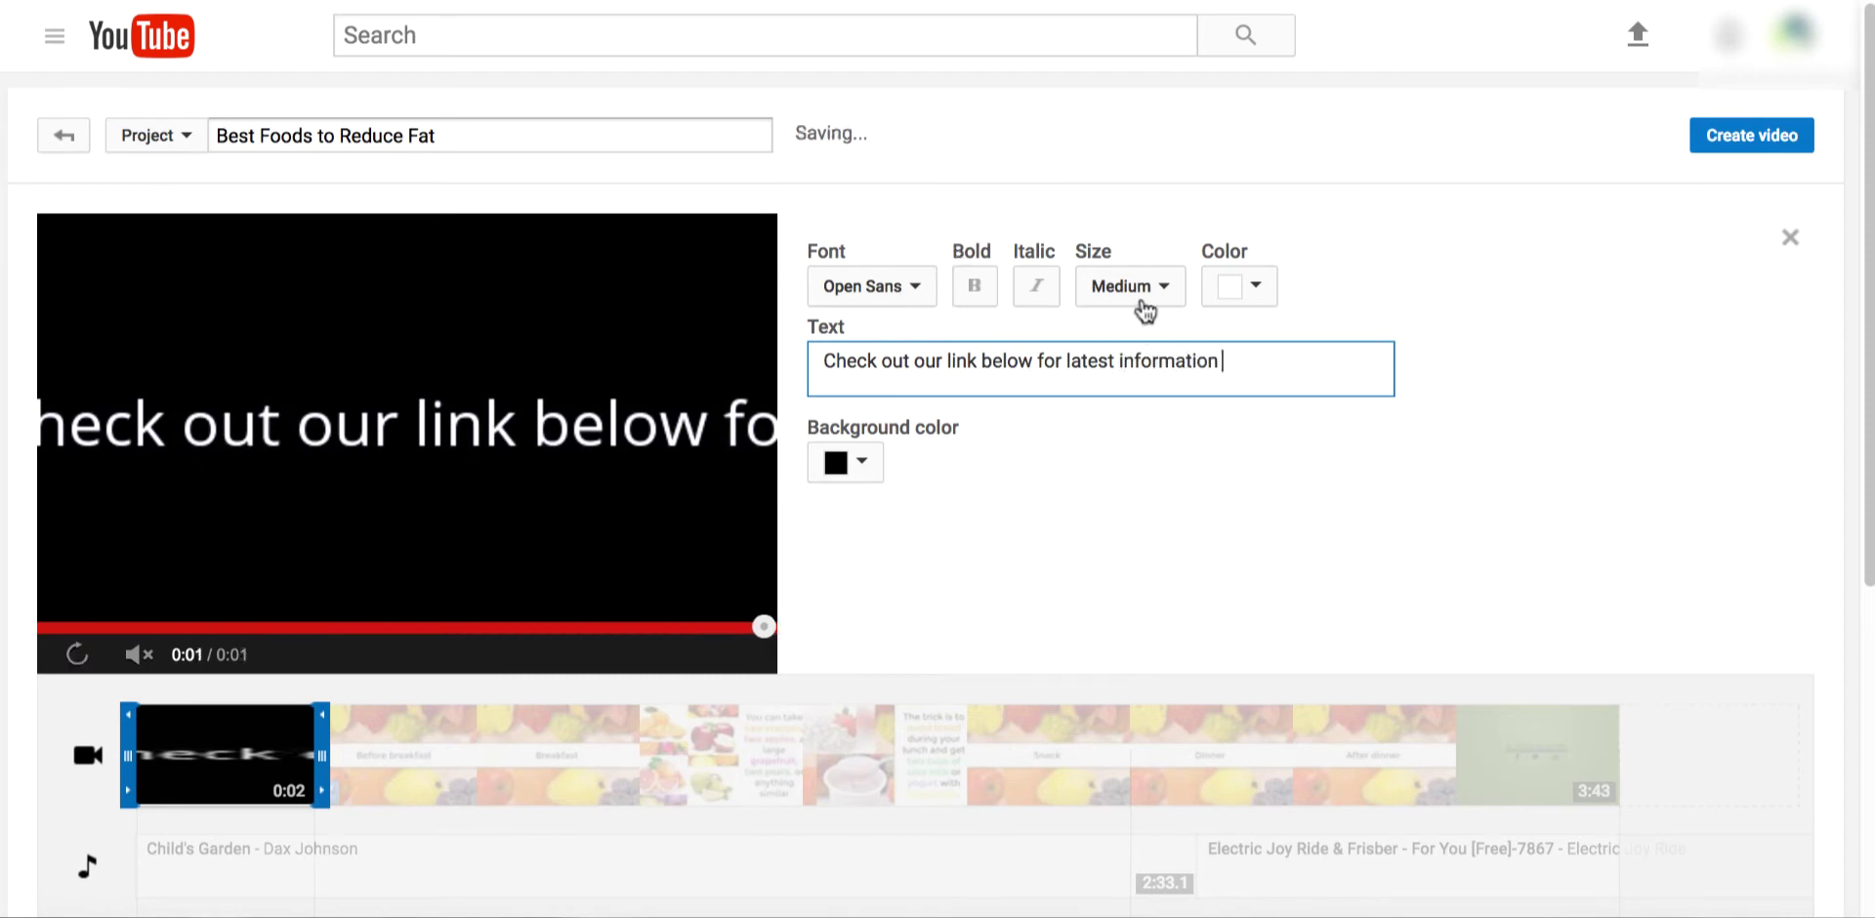
# Step: Try the text sizes Small and XX-Small on the title and settle on X-Small
pyautogui.click(1139, 288)
pyautogui.click(1135, 412)
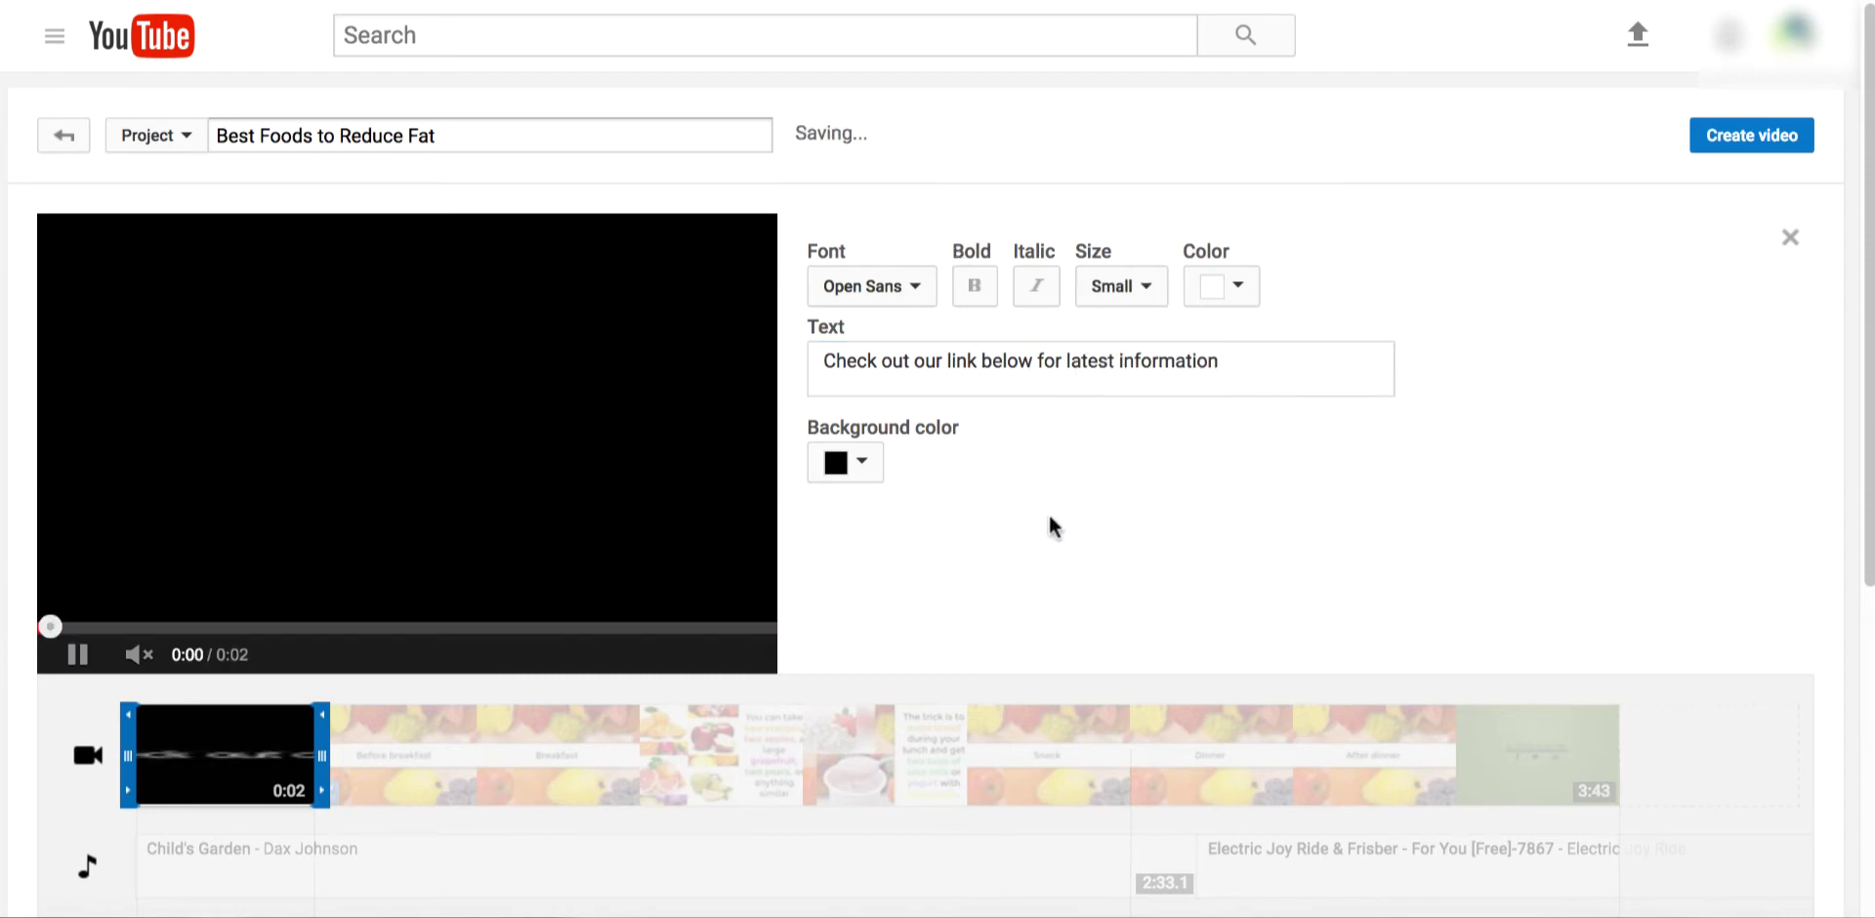
pyautogui.click(1130, 291)
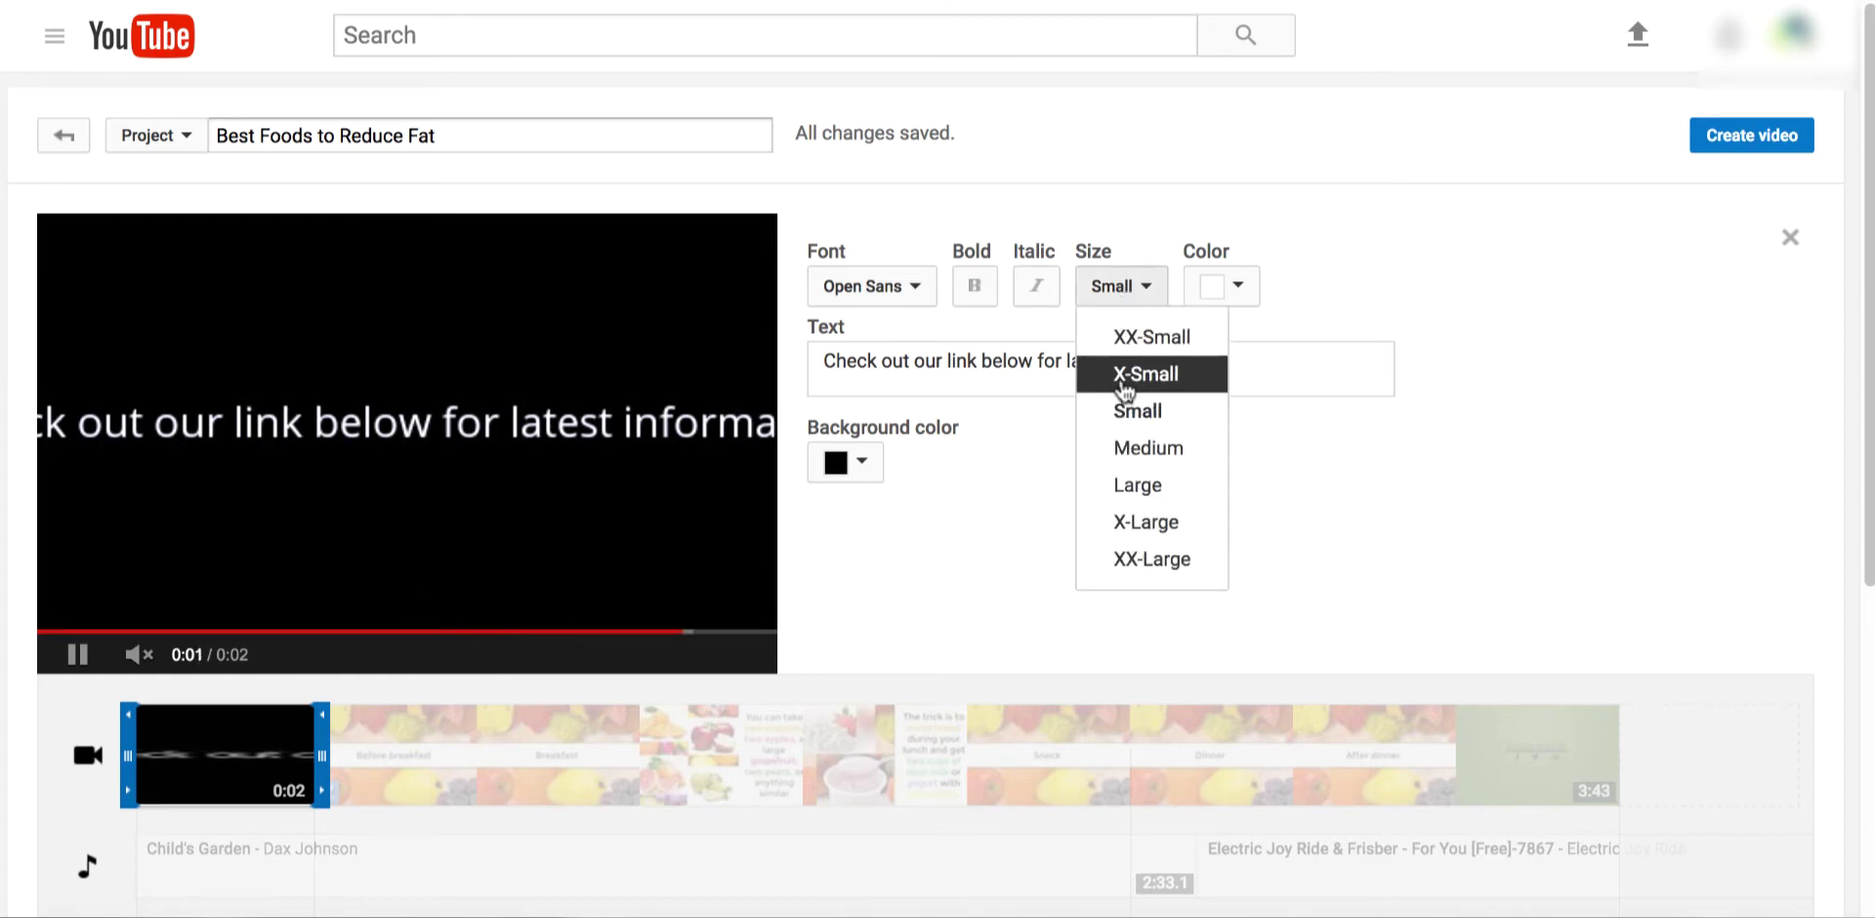
pyautogui.click(1138, 336)
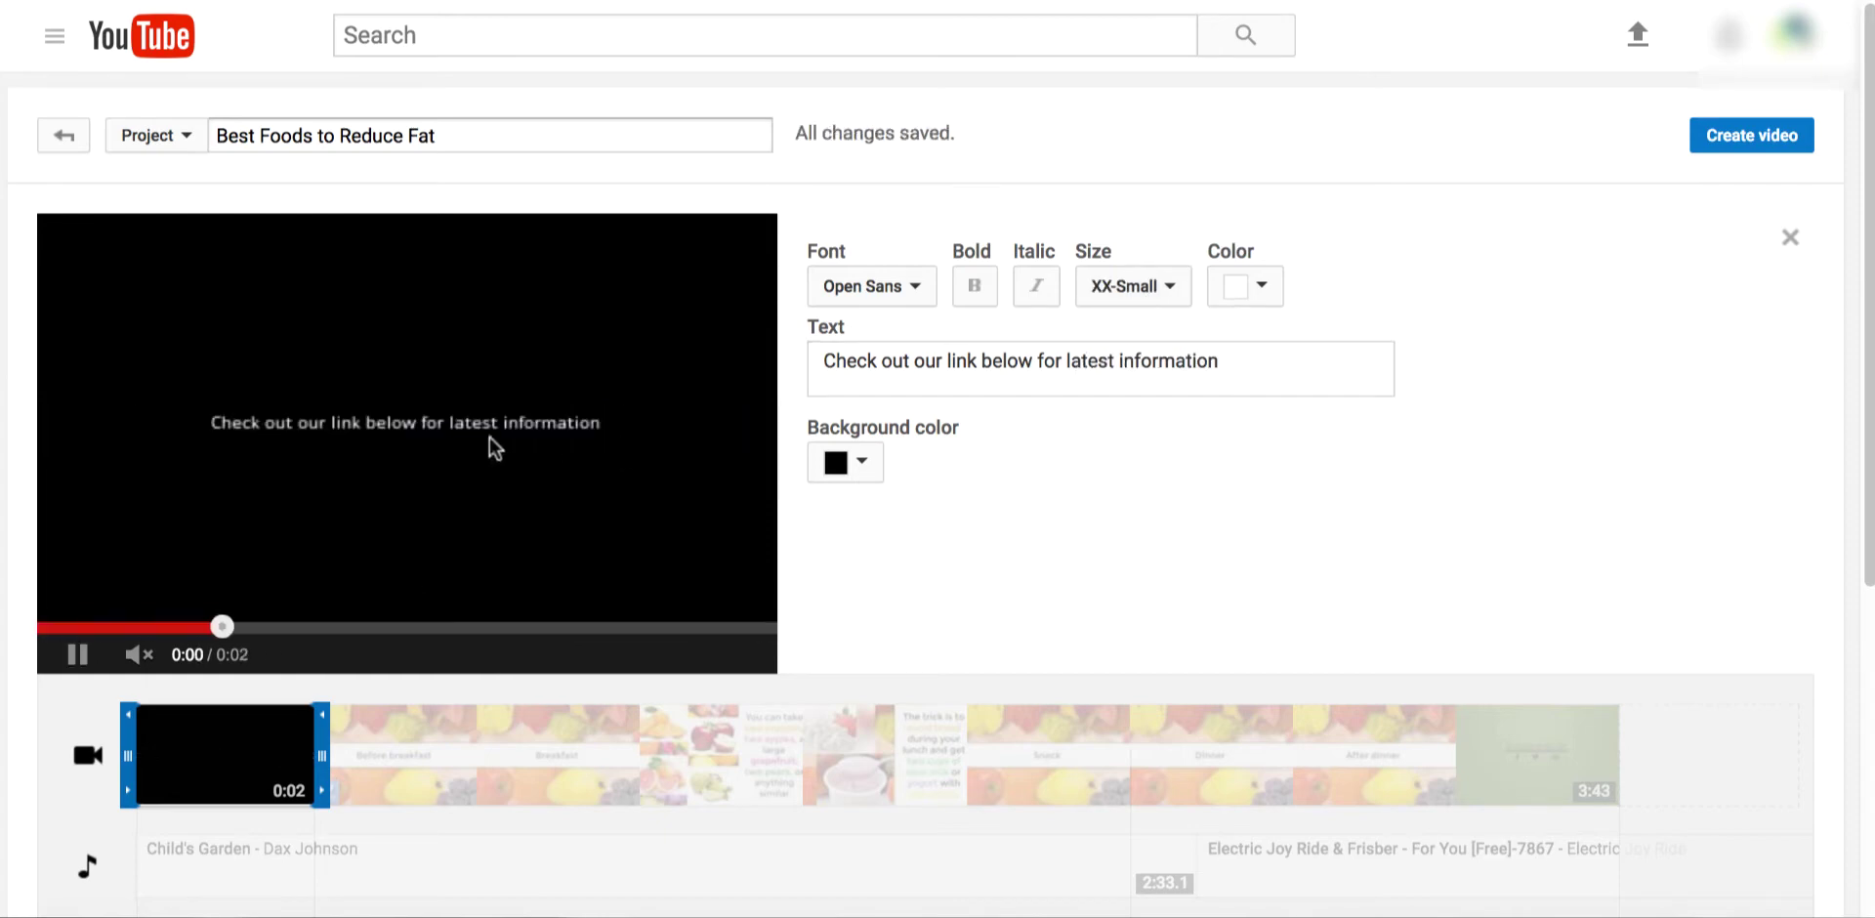
pyautogui.click(1142, 289)
pyautogui.click(1121, 369)
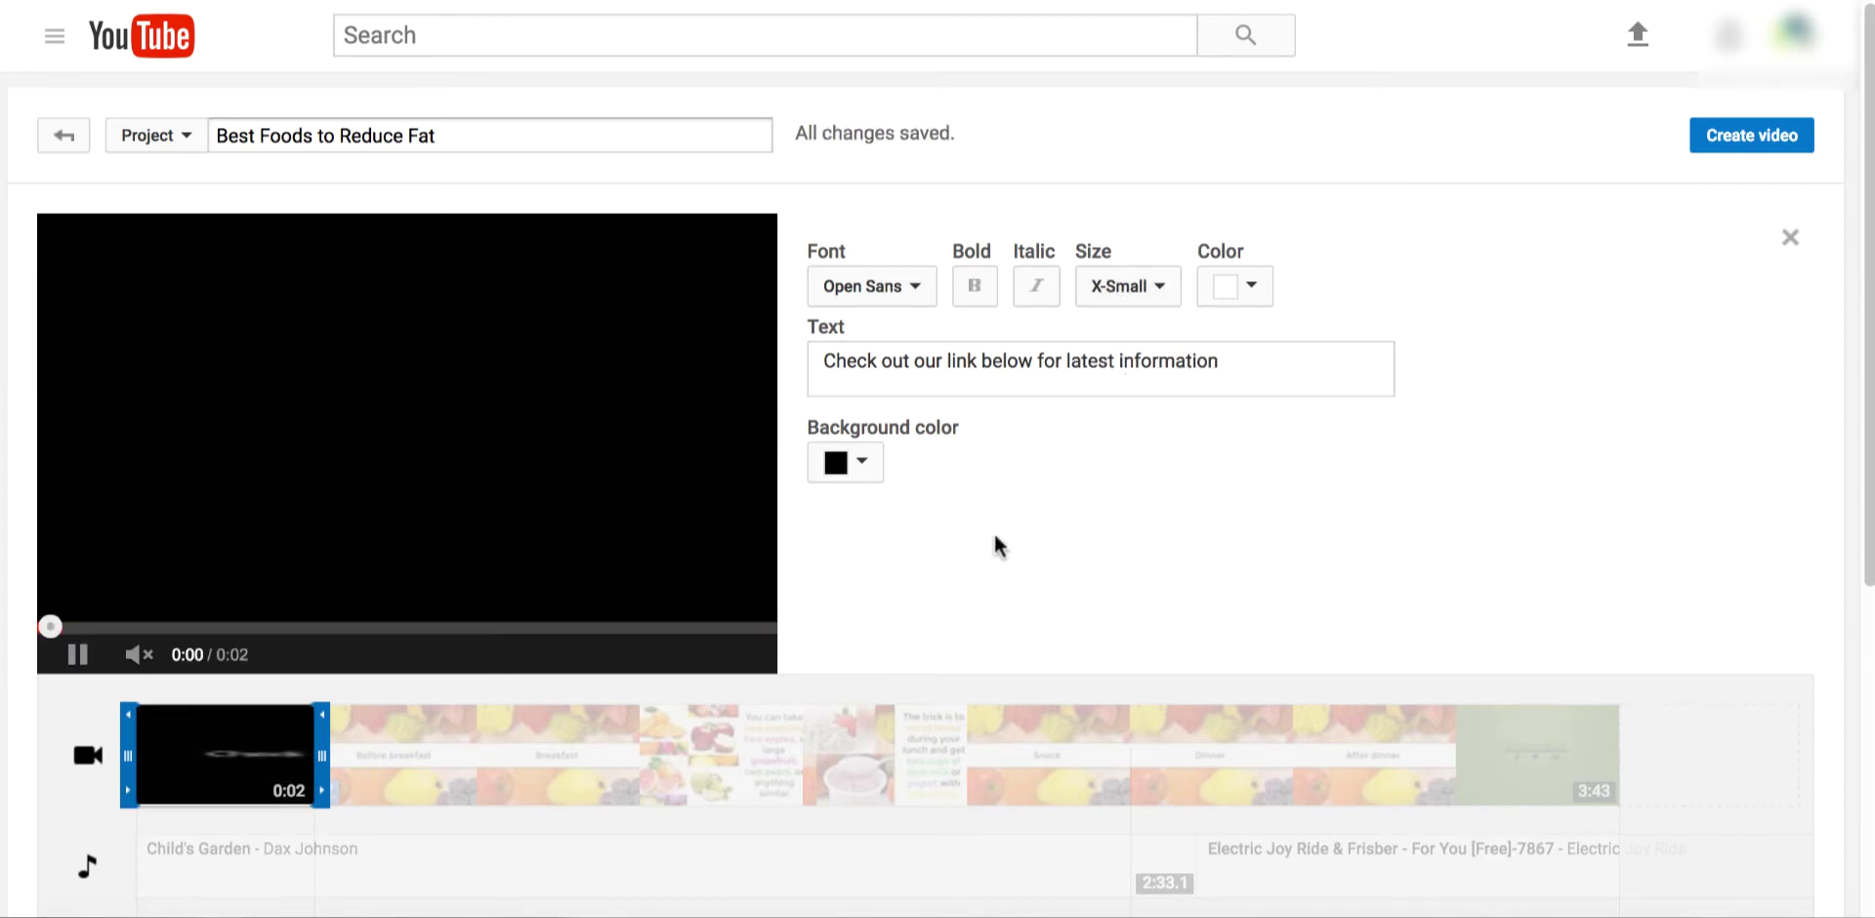
# Step: Move the title clip to the end of the video track and create the video from the project
pyautogui.moveTo(220, 777); pyautogui.dragTo(1623, 753)
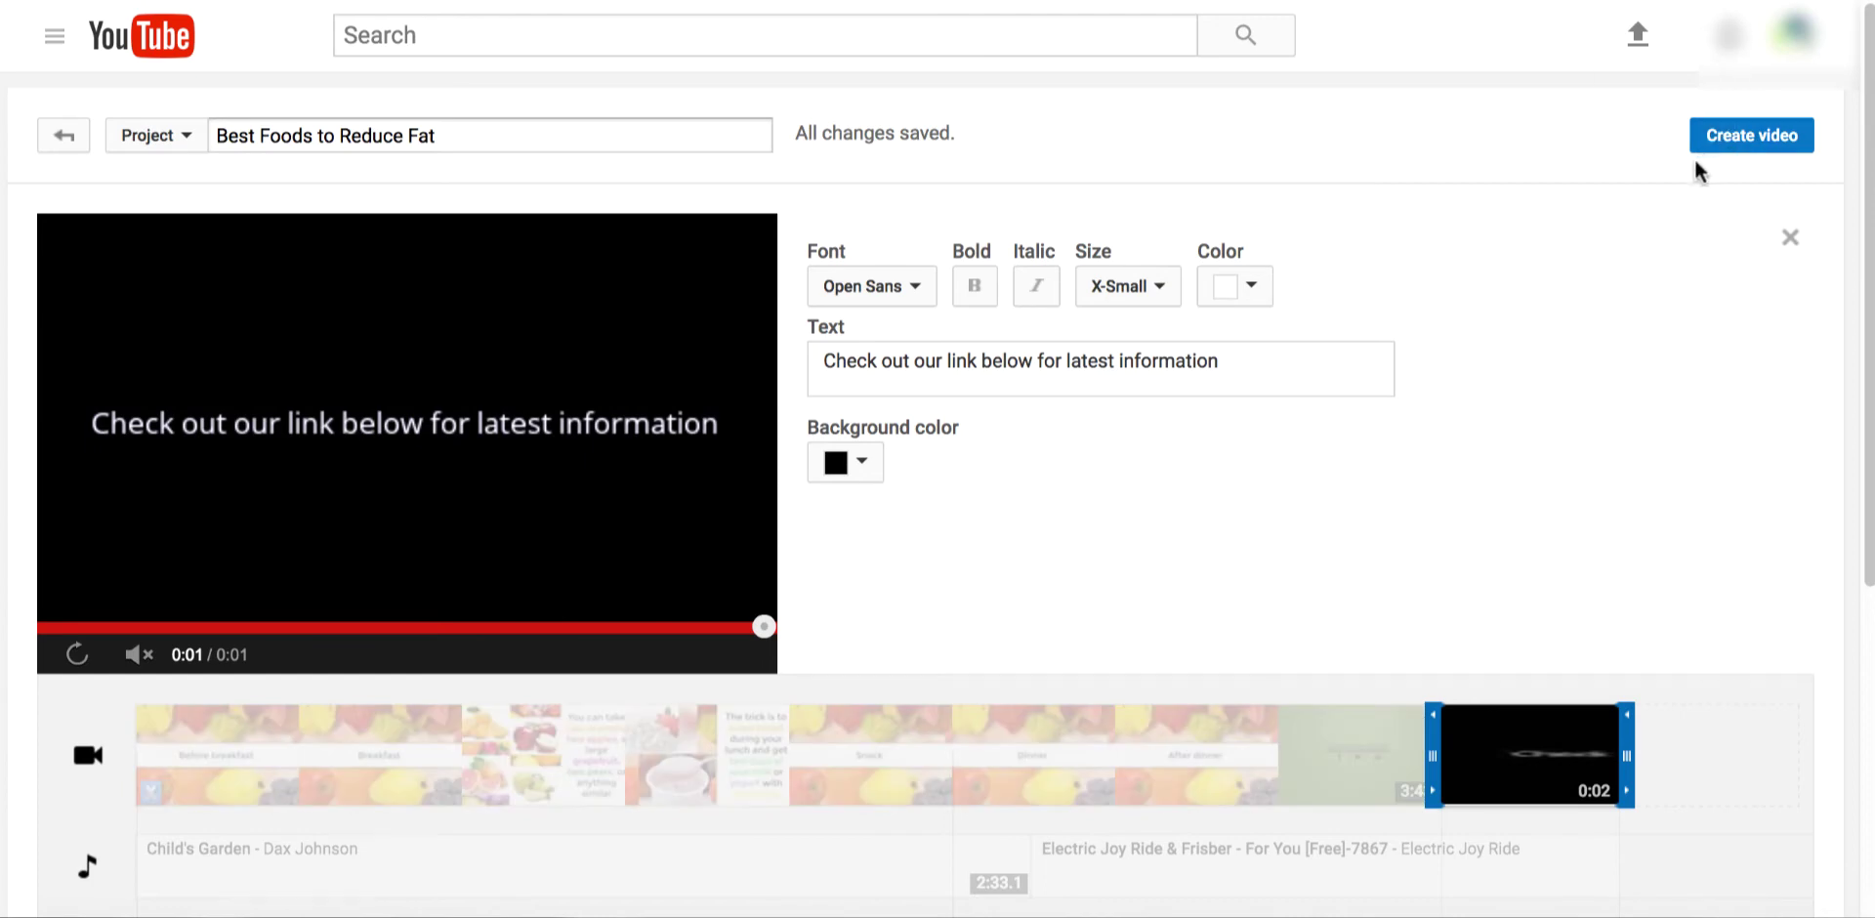
pyautogui.click(1752, 148)
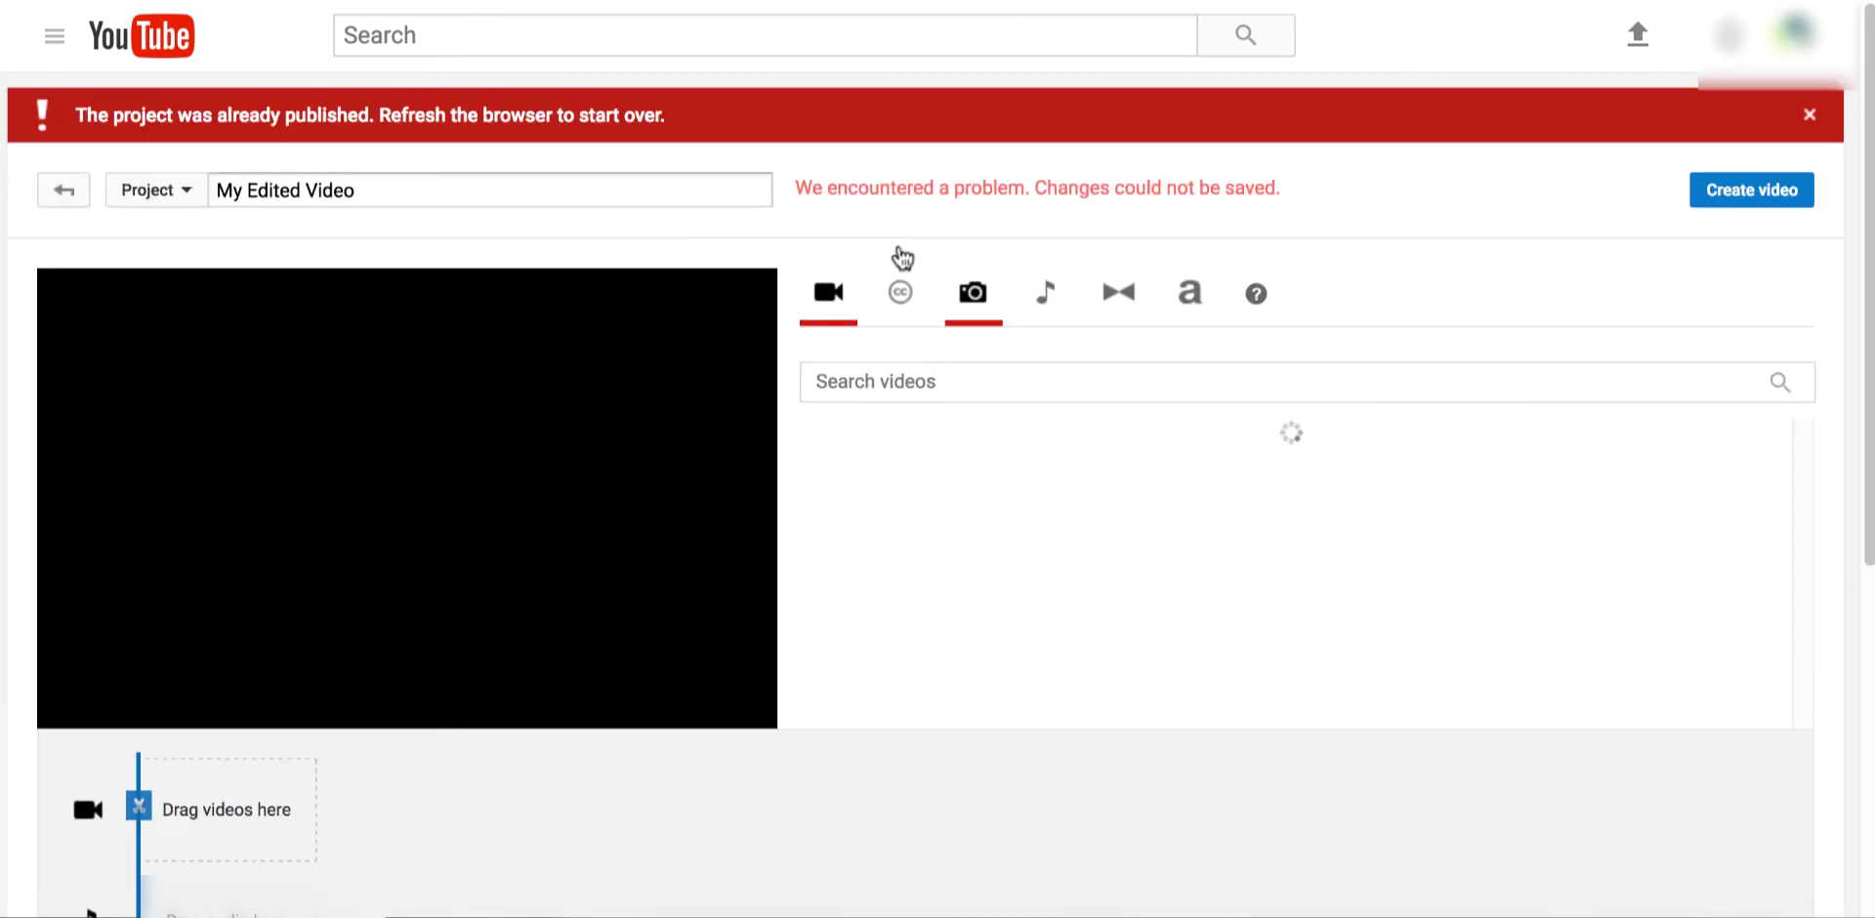
# Step: View the Creative Commons video search in the editor and switch to the presentation slide about using YouTube's Video Editor
pyautogui.click(901, 293)
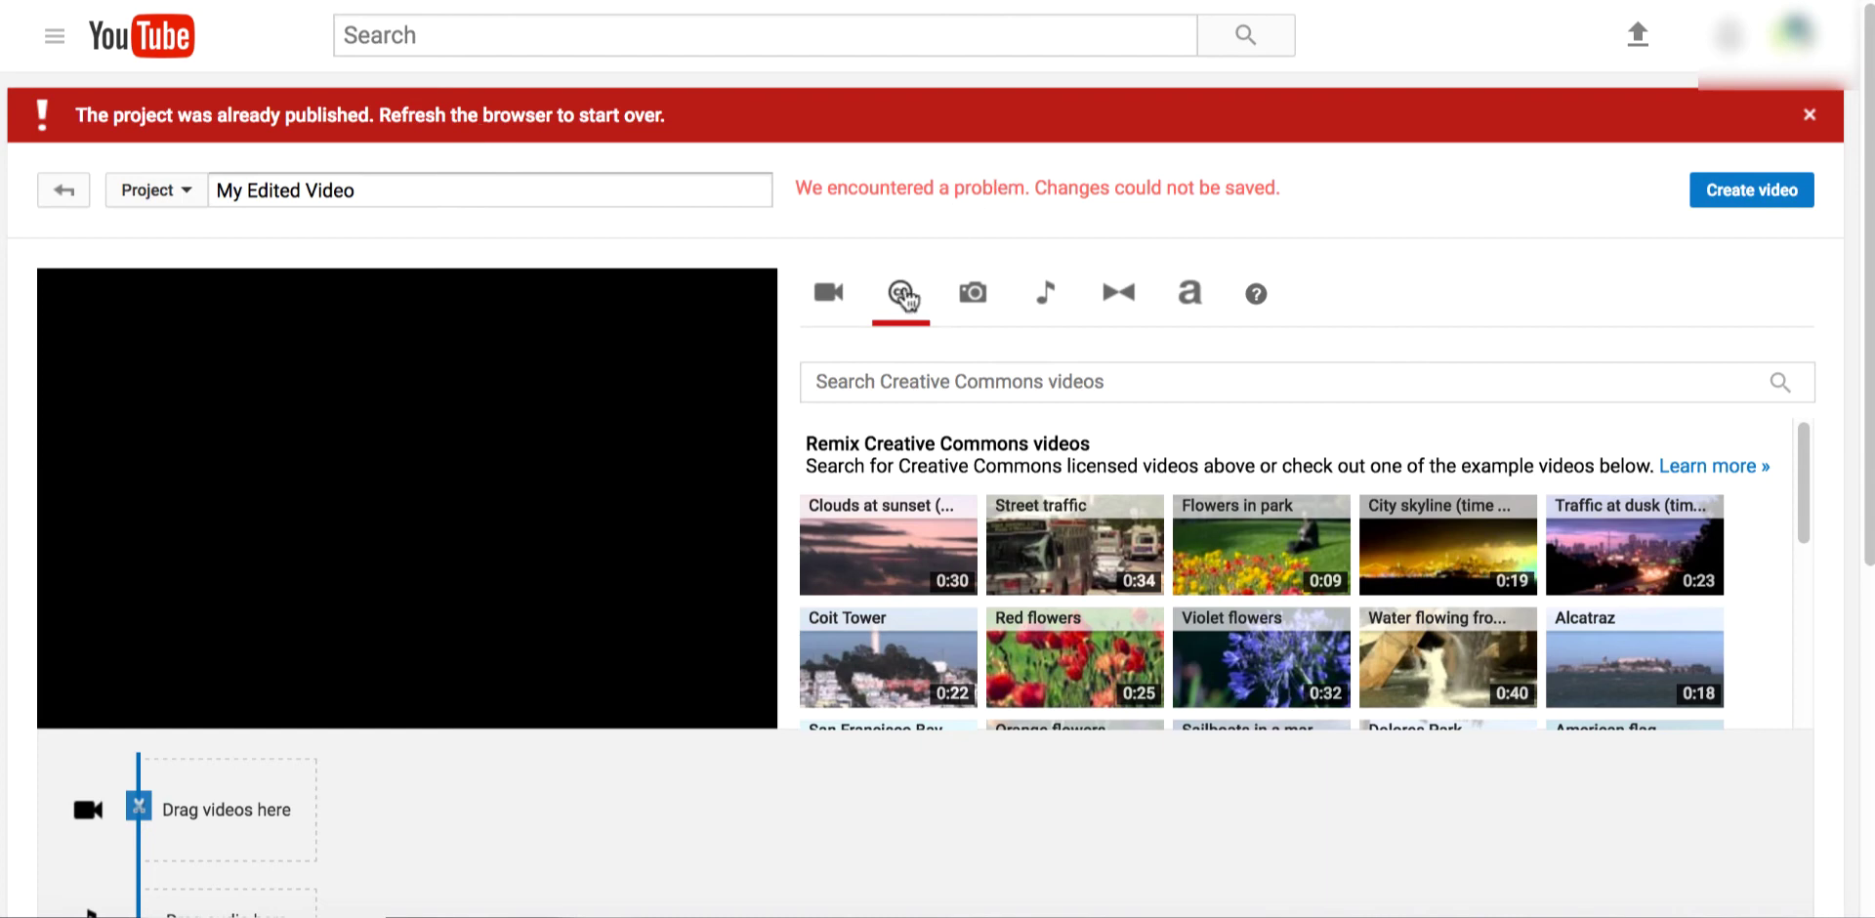
pyautogui.click(909, 379)
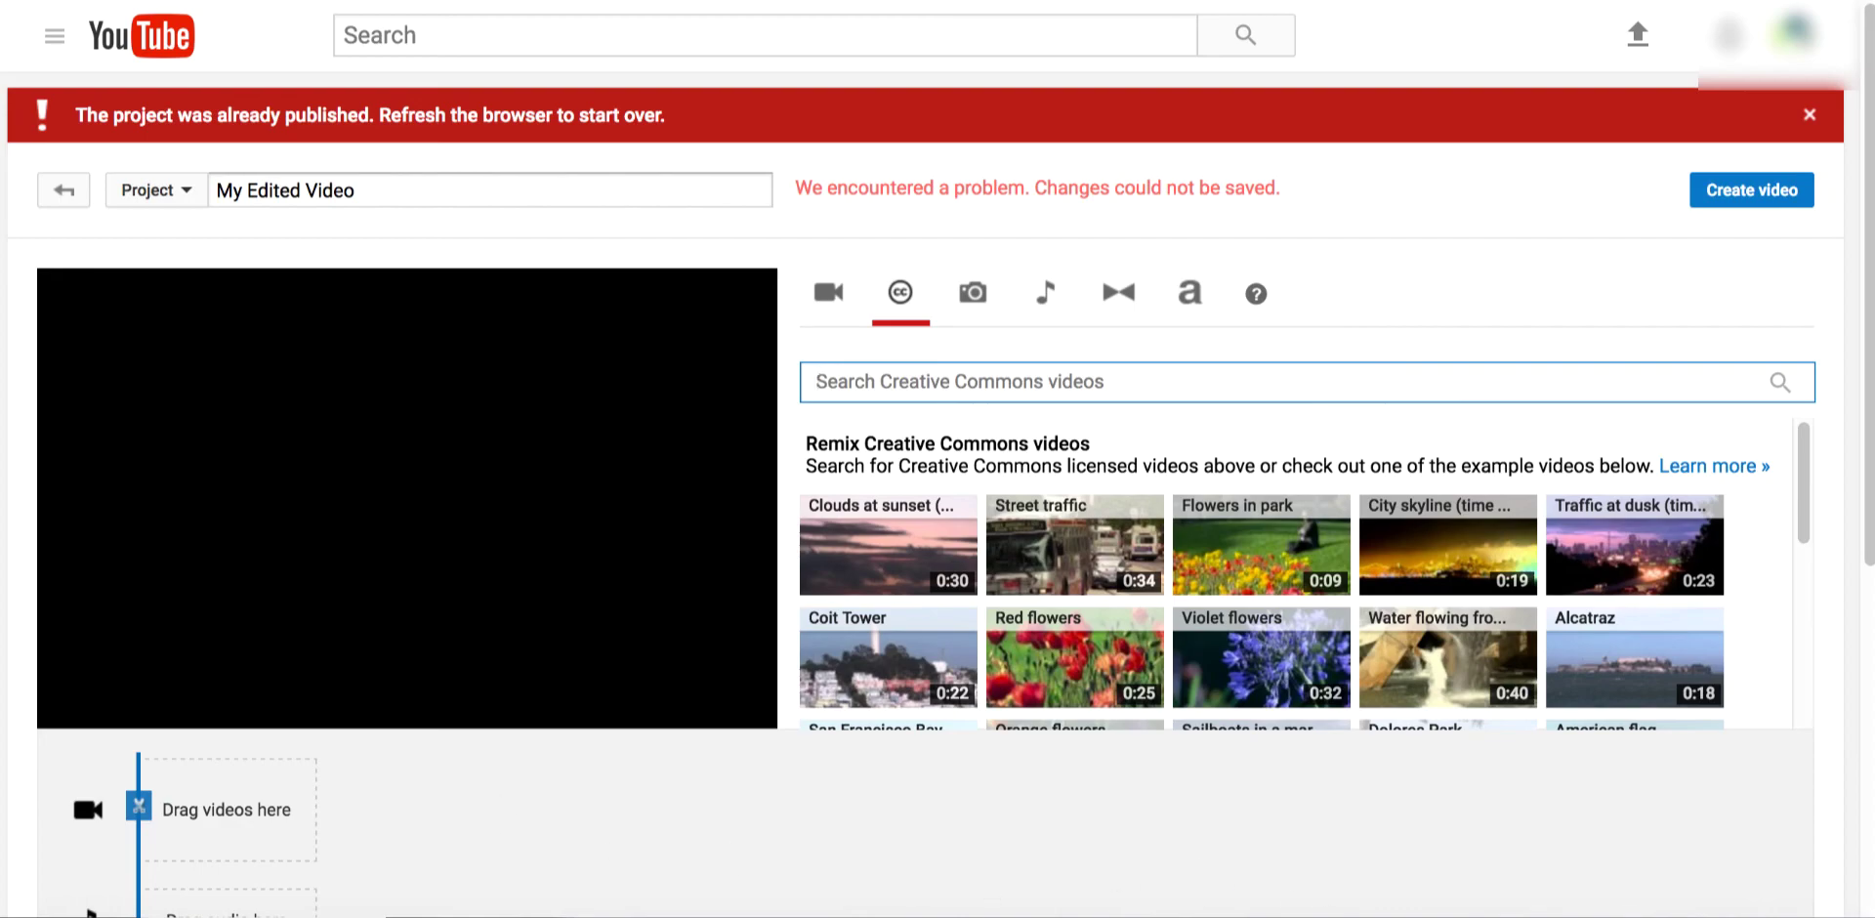
pyautogui.click(1224, 913)
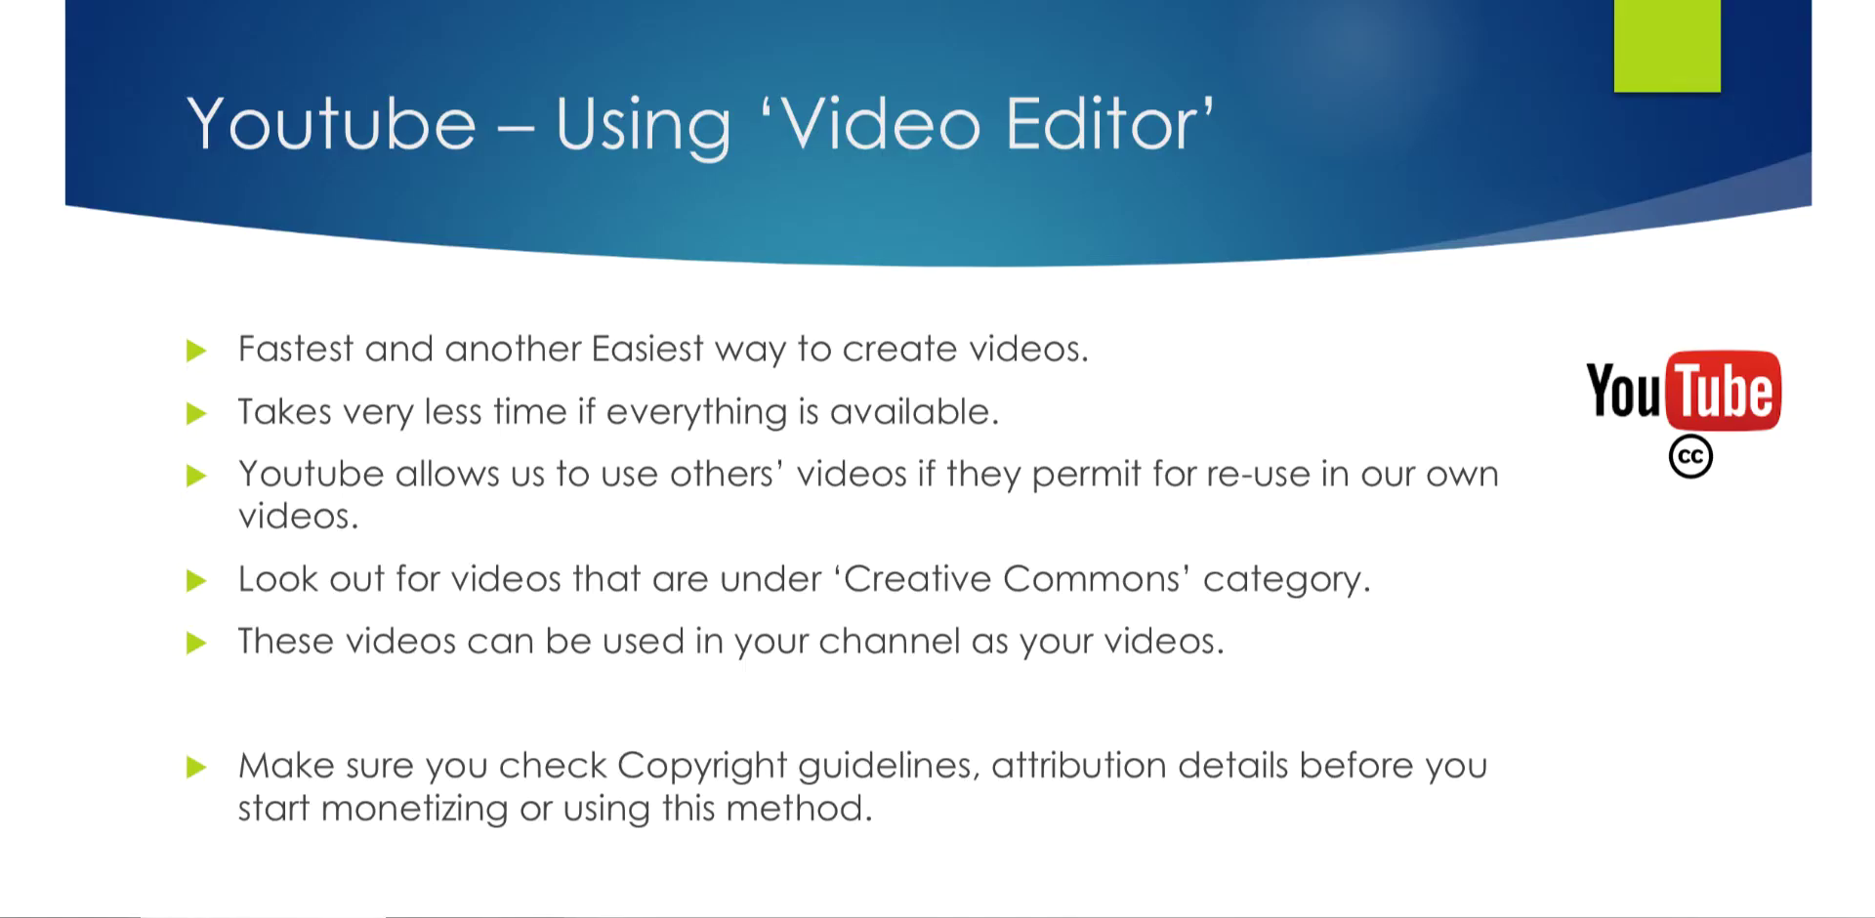